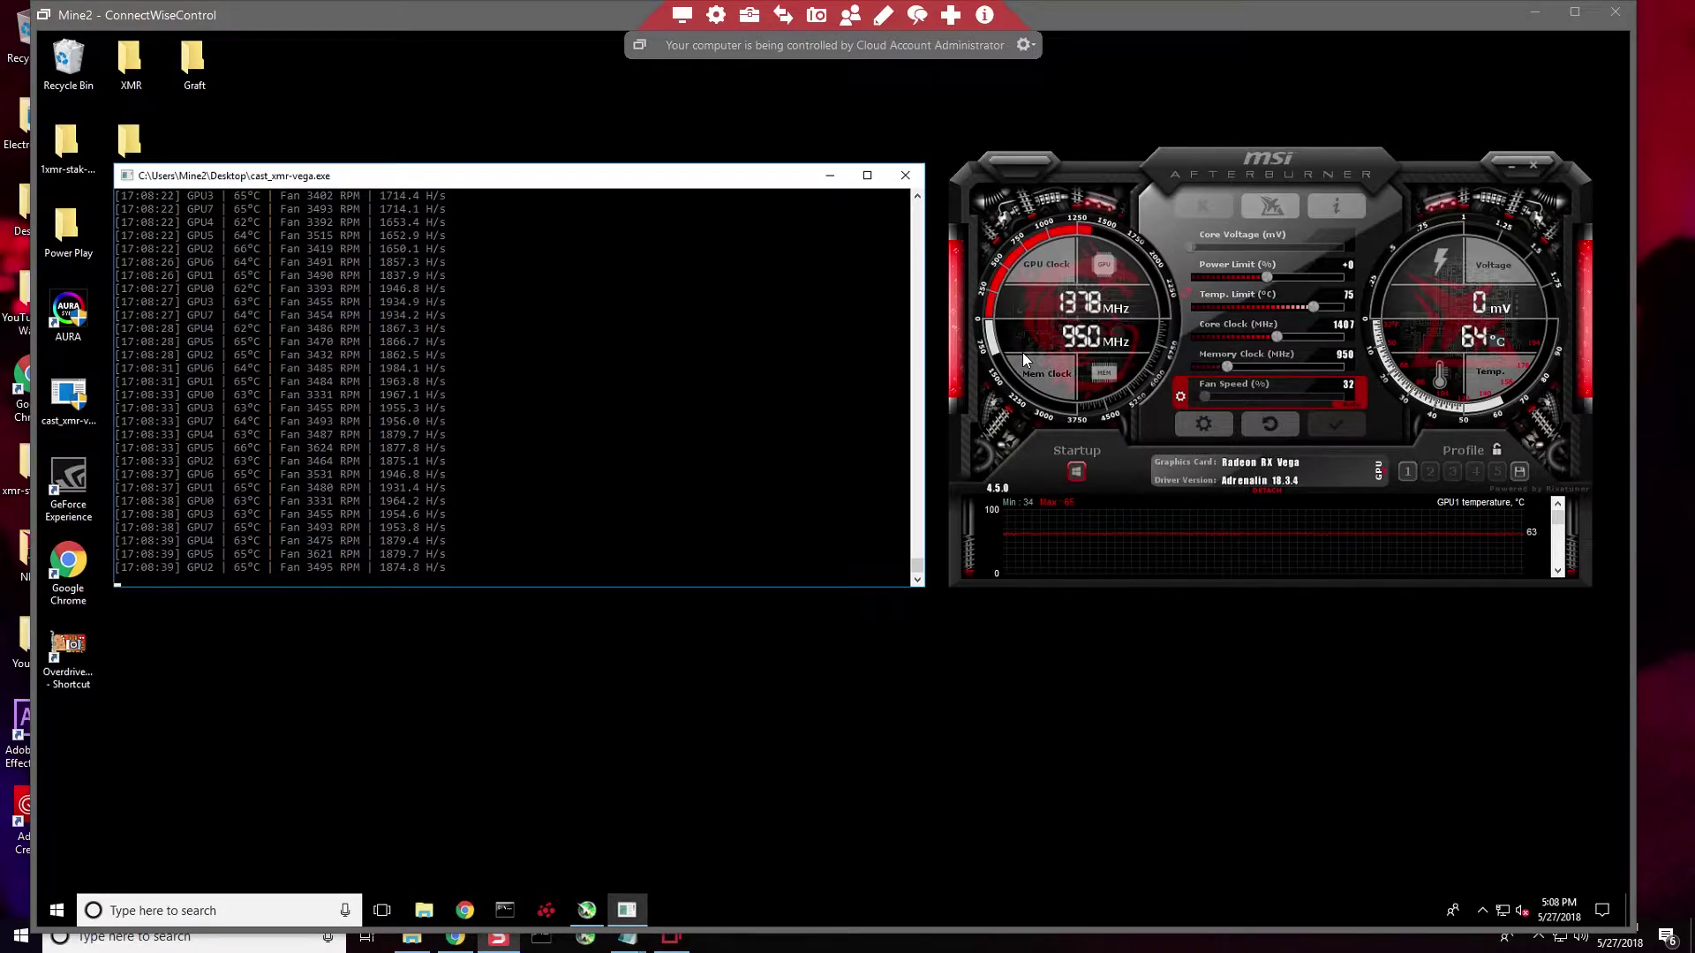
- Open the taskbar search box on the remote mining rig
left_click(254, 910)
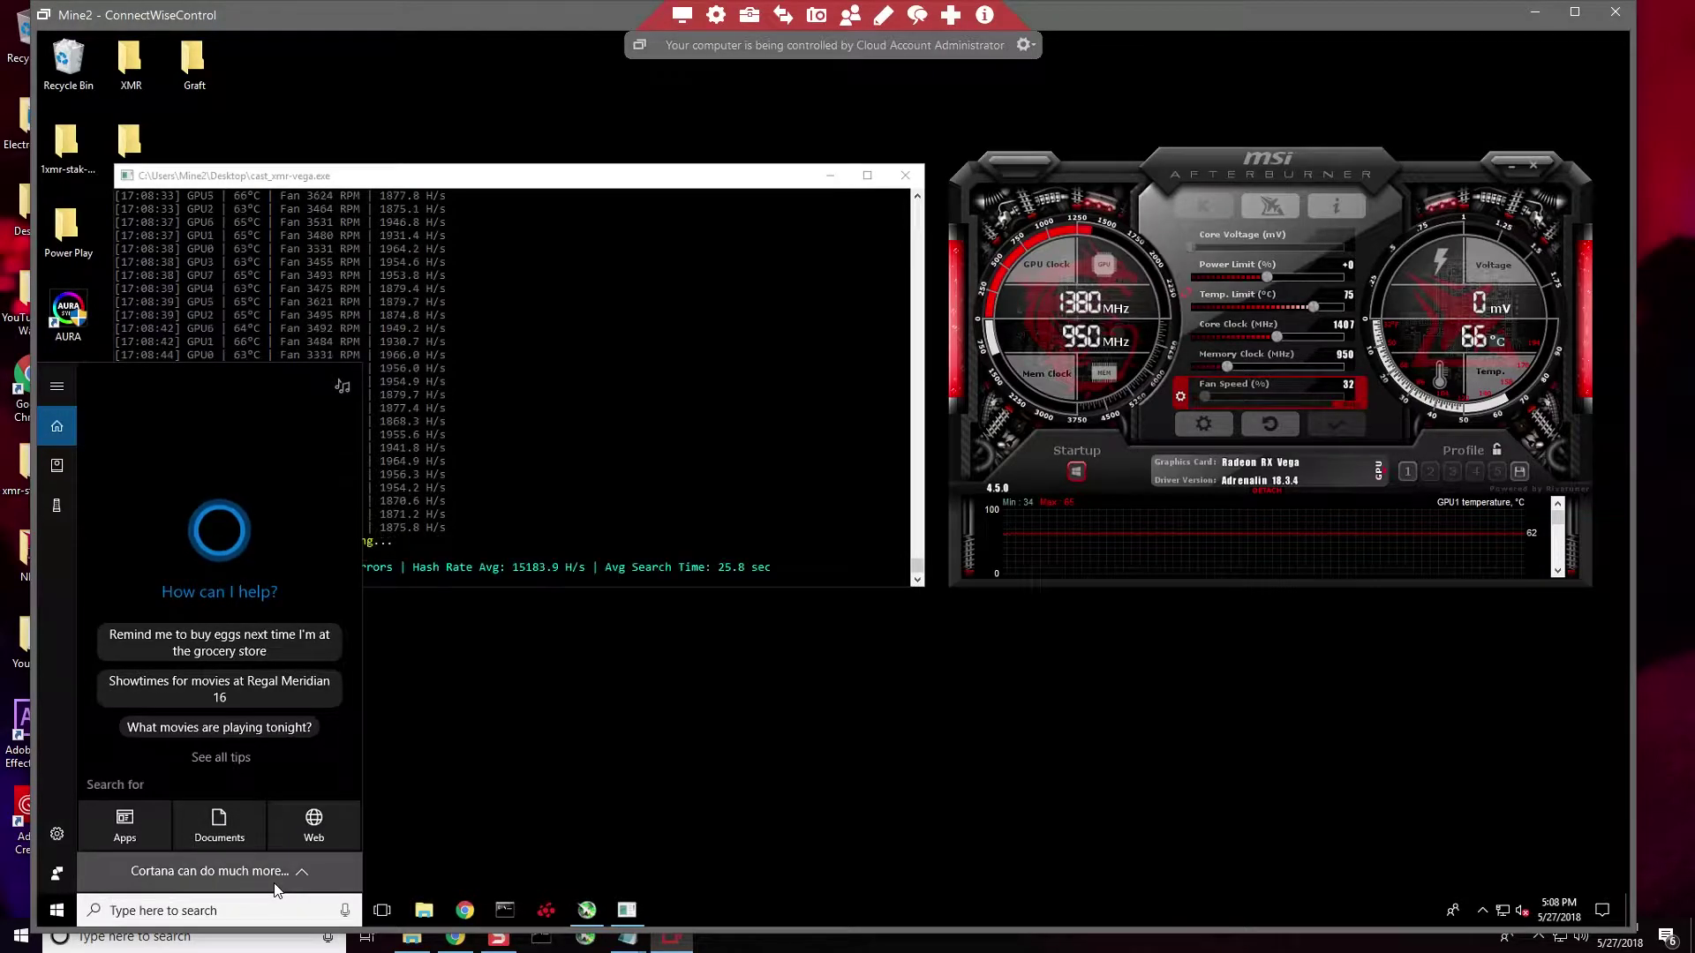
- Check the Windows version (1709, OS Build 16299.402) with winver, then close About Windows
type("winv")
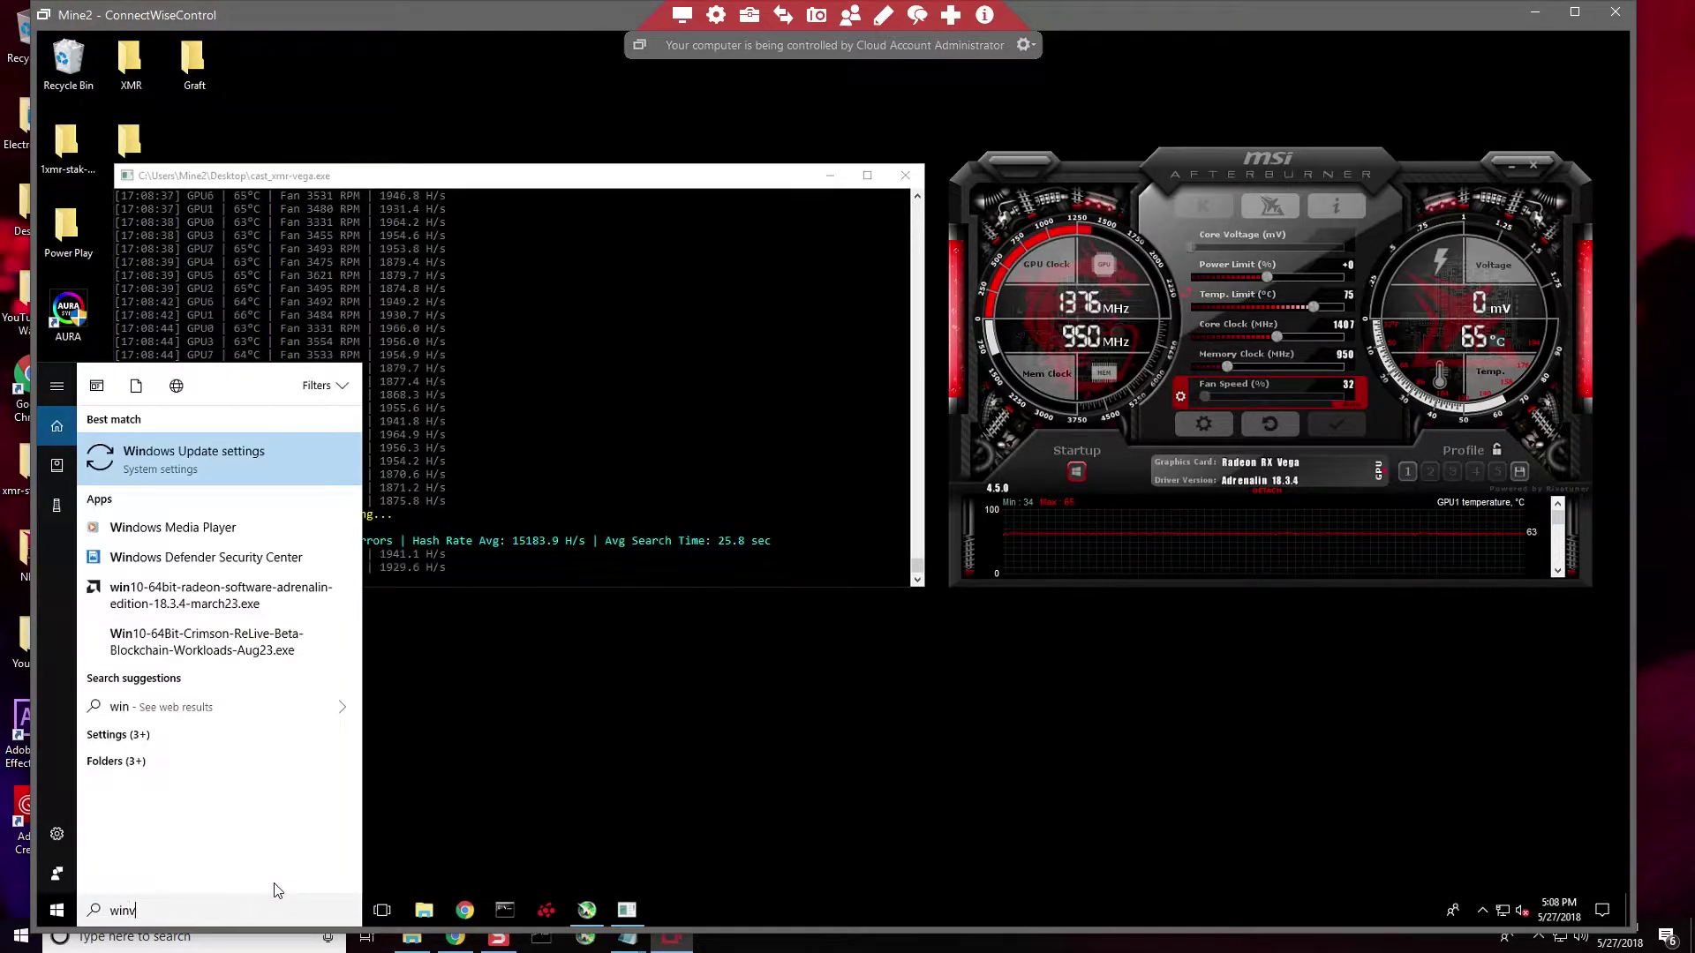
type("nc")
key("Escape")
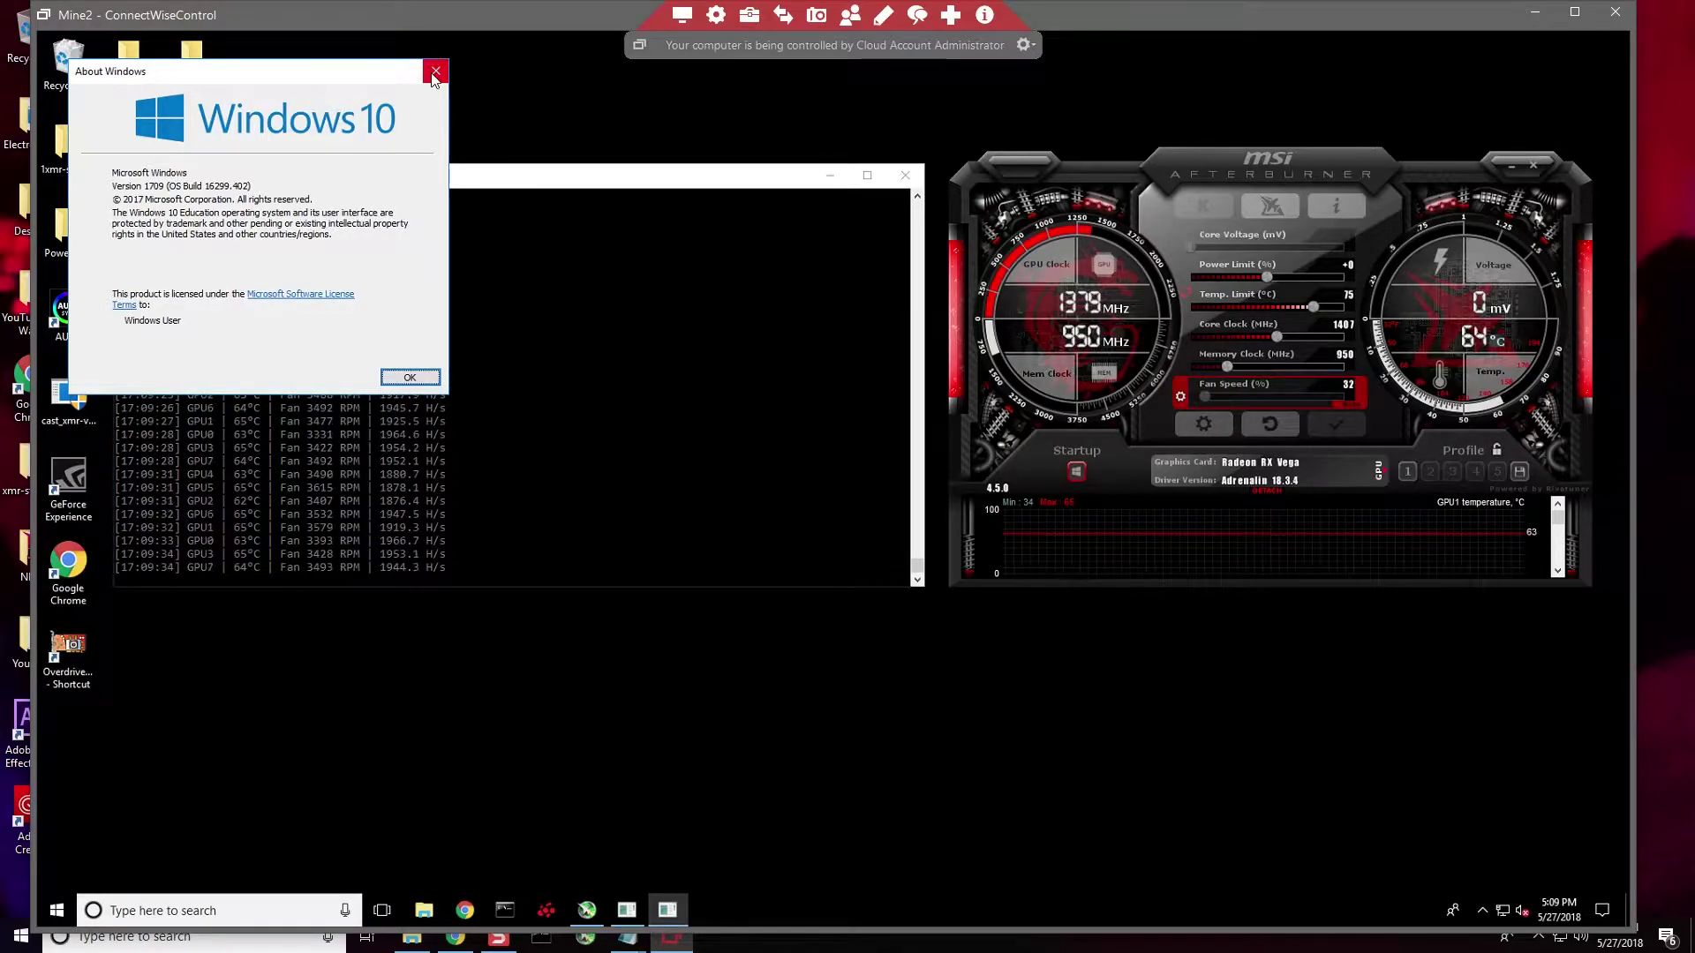
left_click(435, 71)
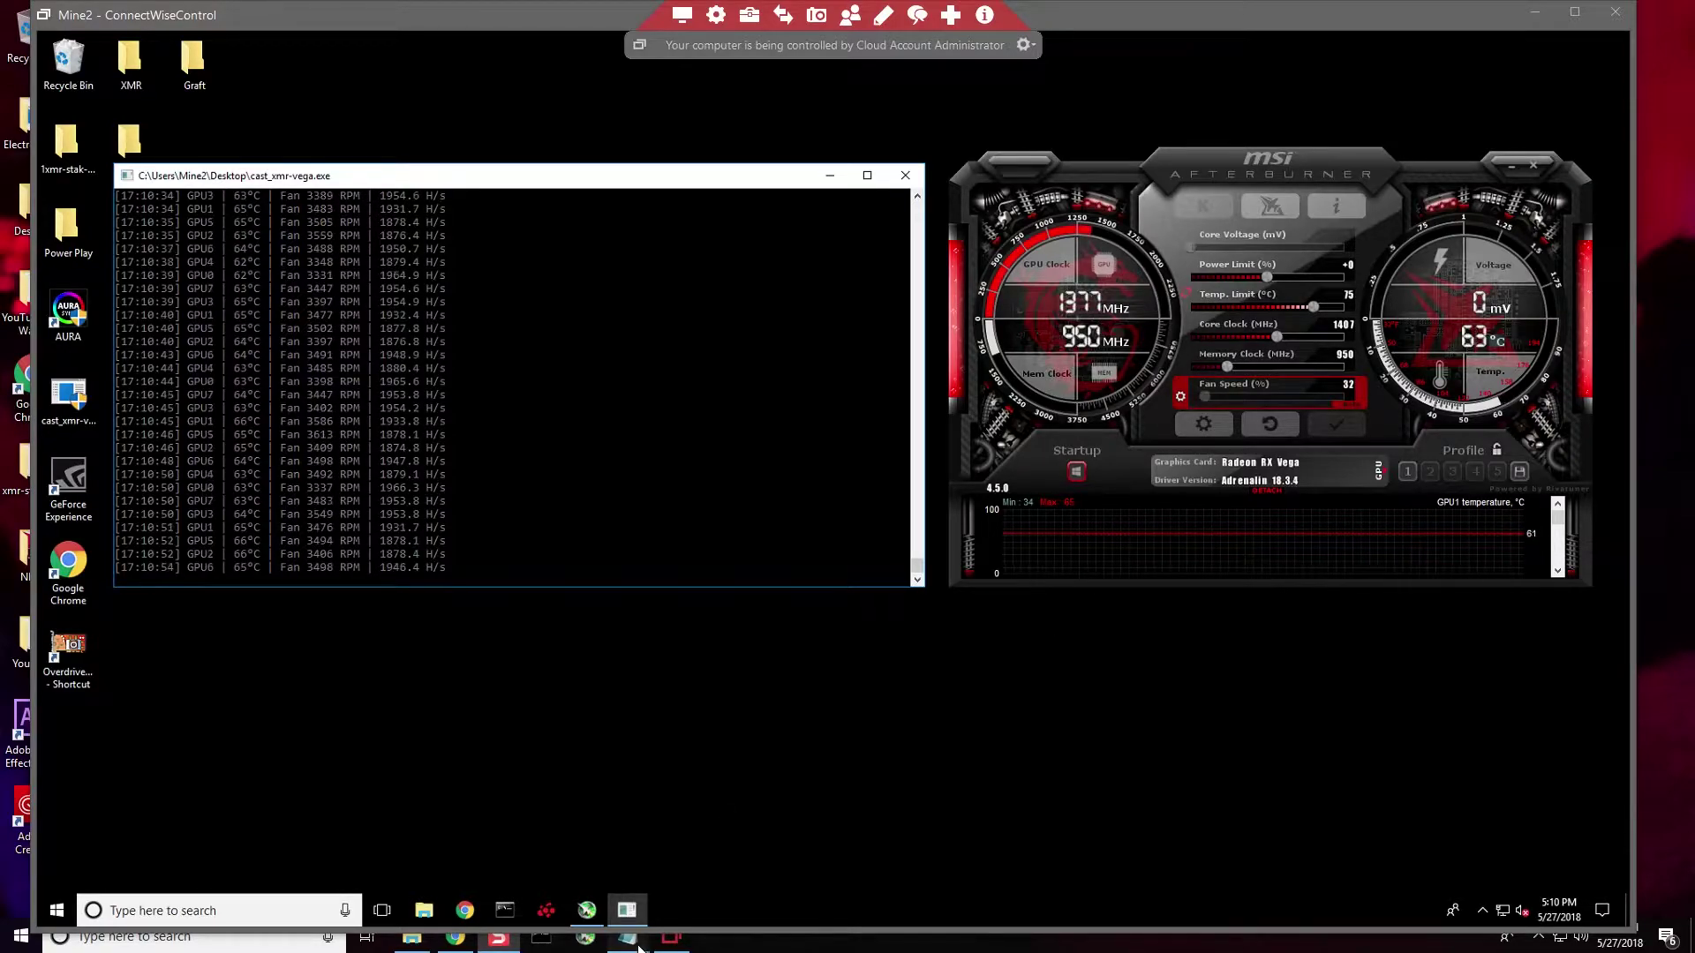
- Copy the DisableOSUpgrade registry text from the fix note, then minimize Notepad
mouse_move(623, 917)
left_click(665, 878)
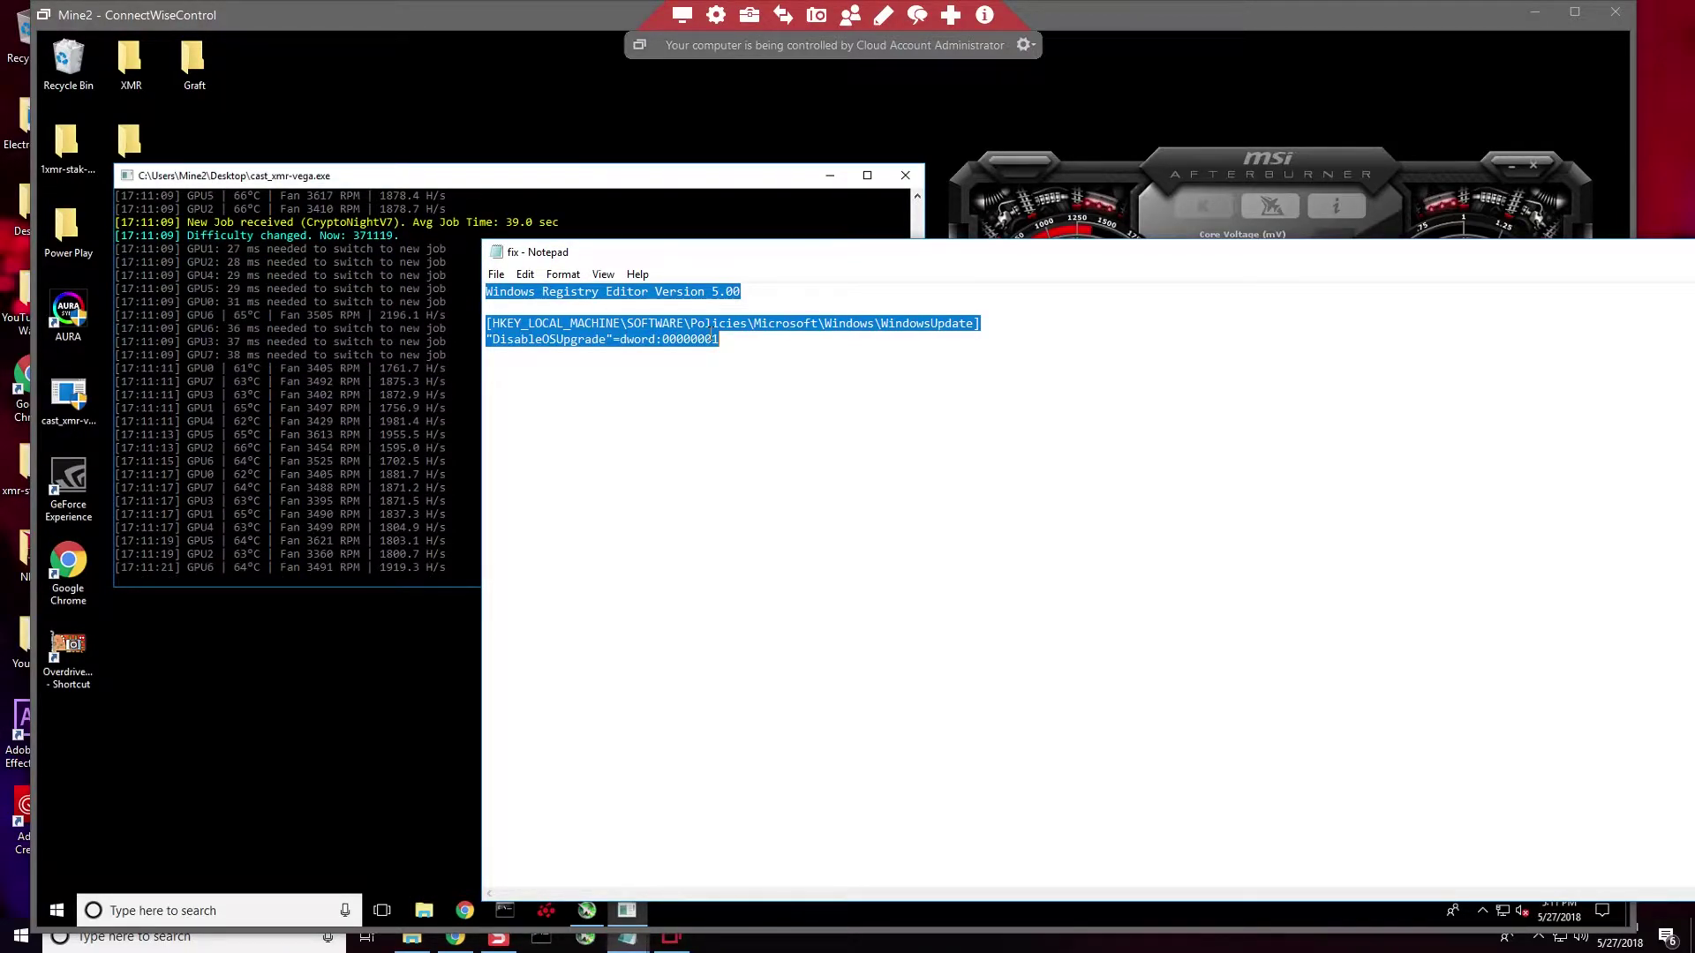
right_click(700, 332)
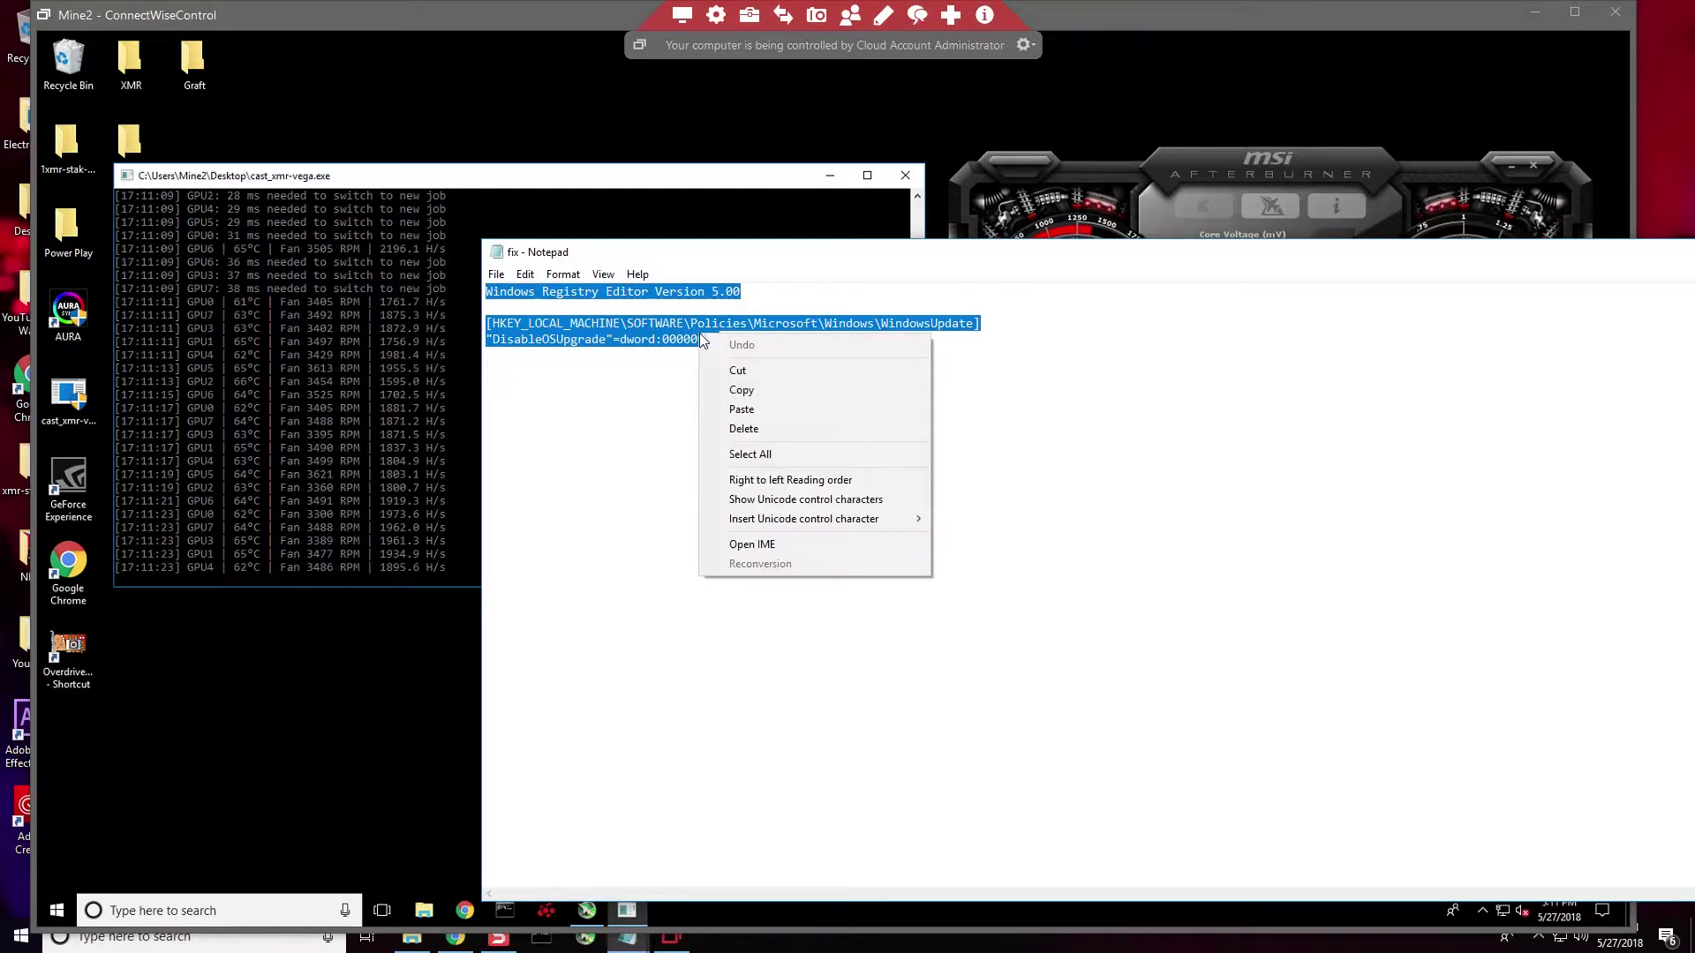
left_click(743, 386)
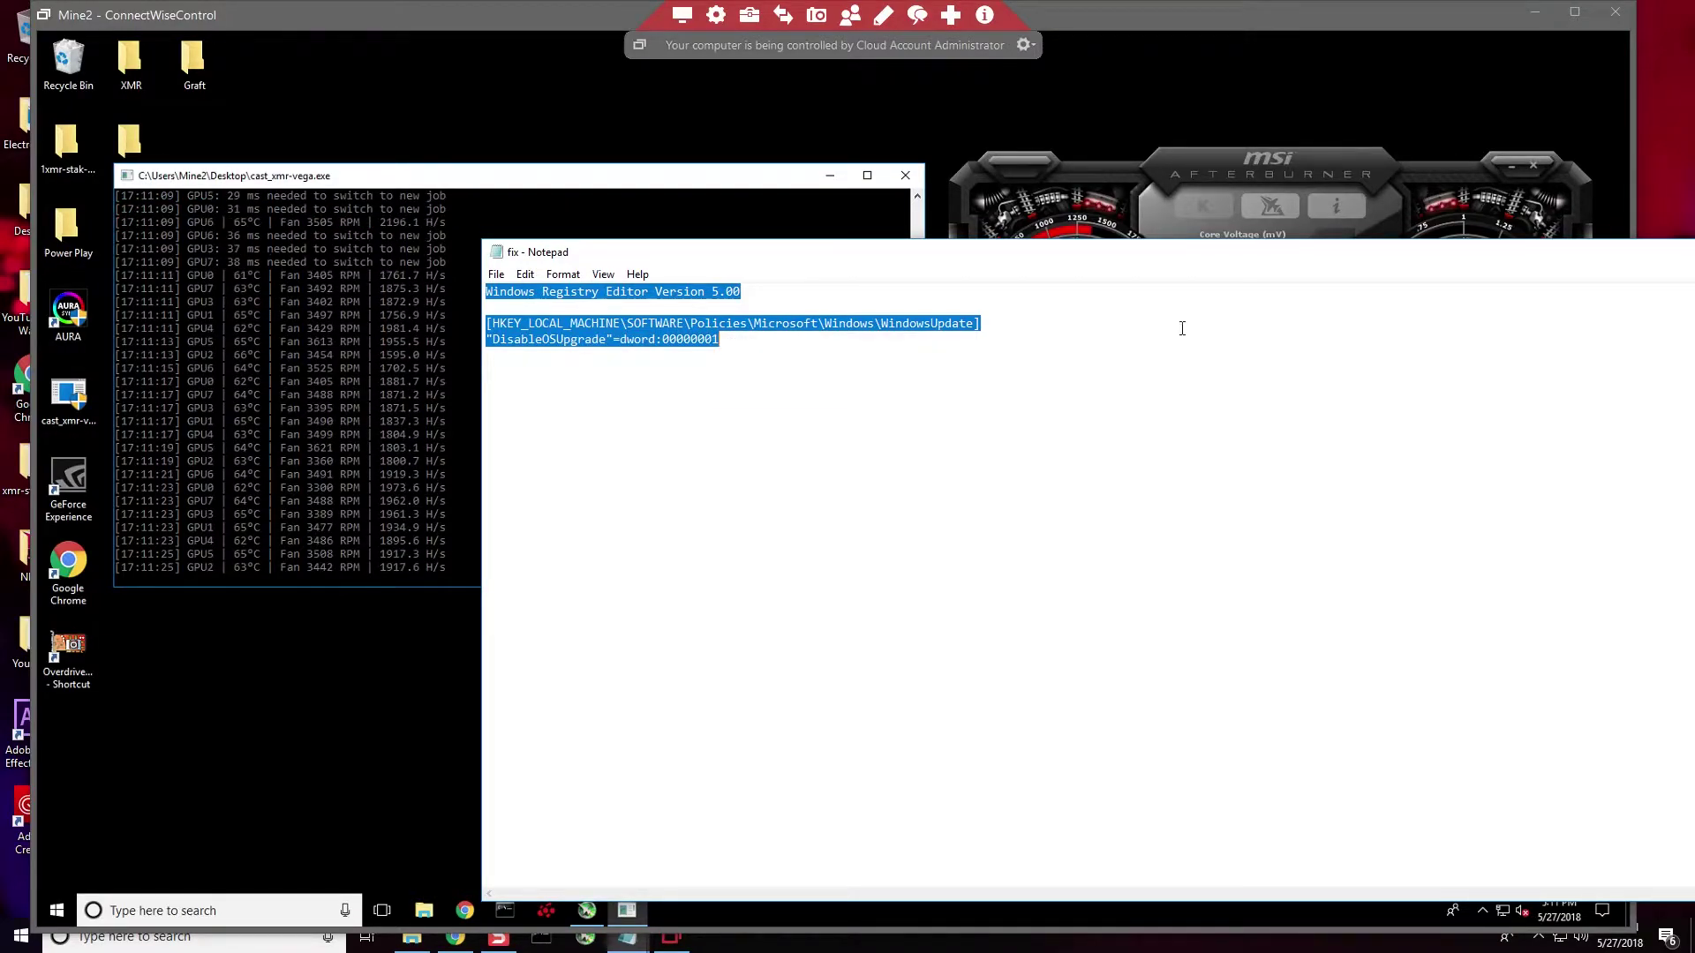
left_click(1523, 263)
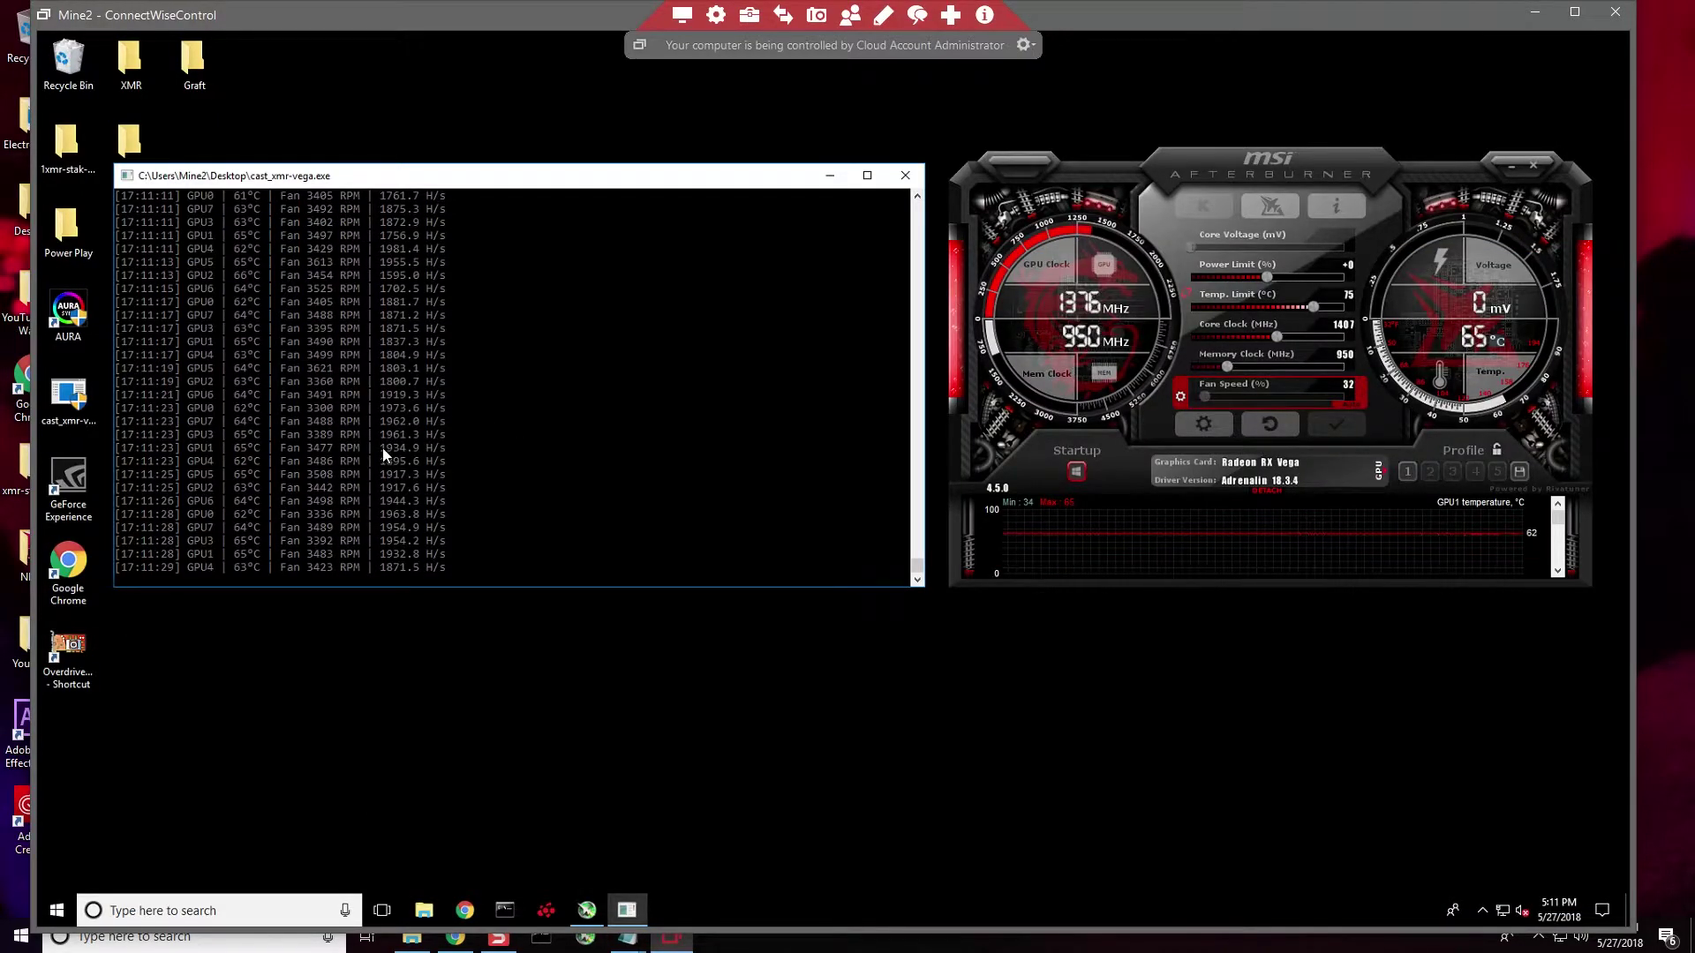
left_click(449, 705)
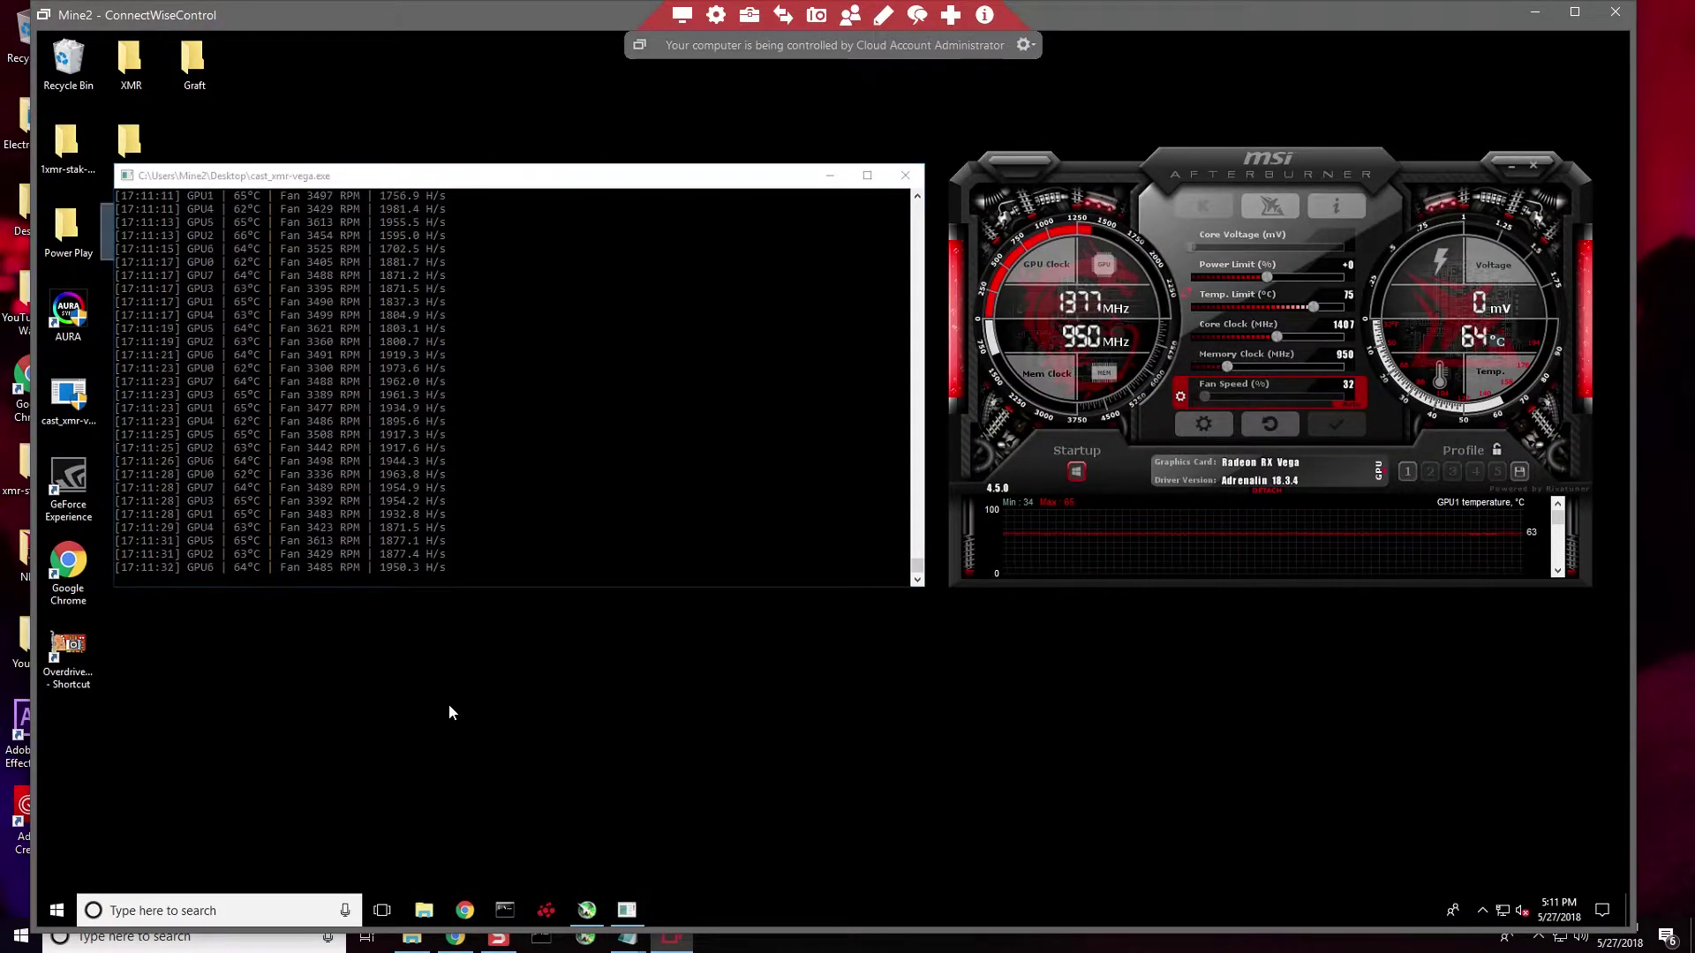
- Create a new desktop text document and paste the copied registry text into it
right_click(450, 704)
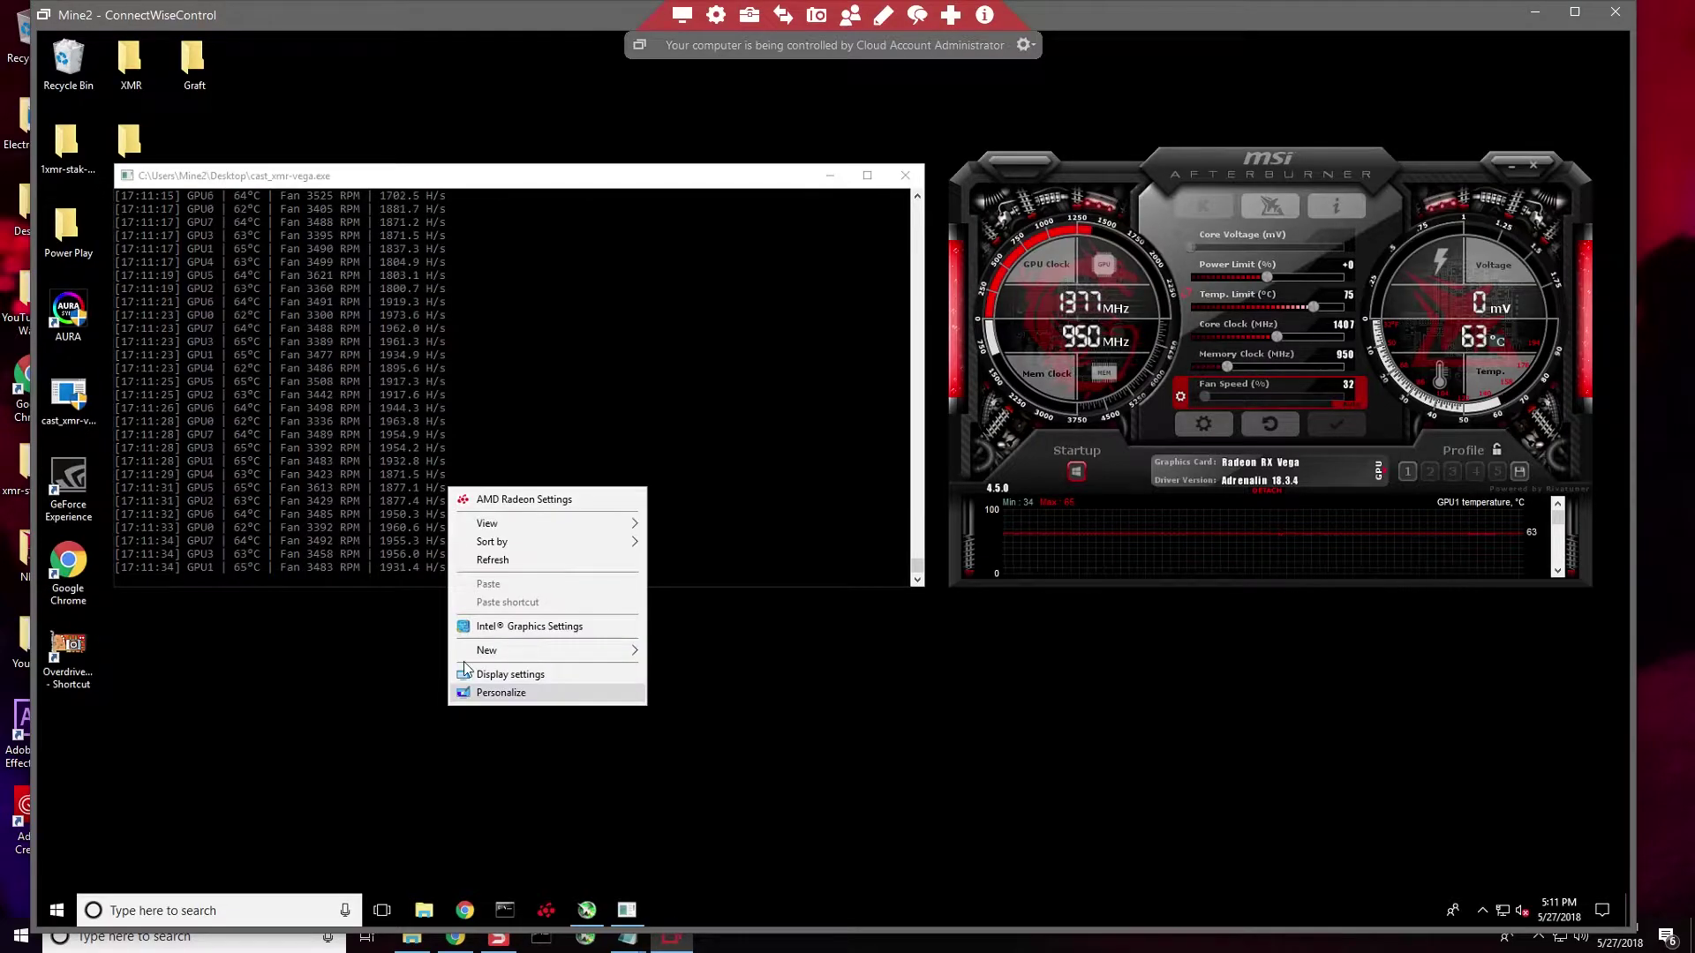
mouse_move(568, 649)
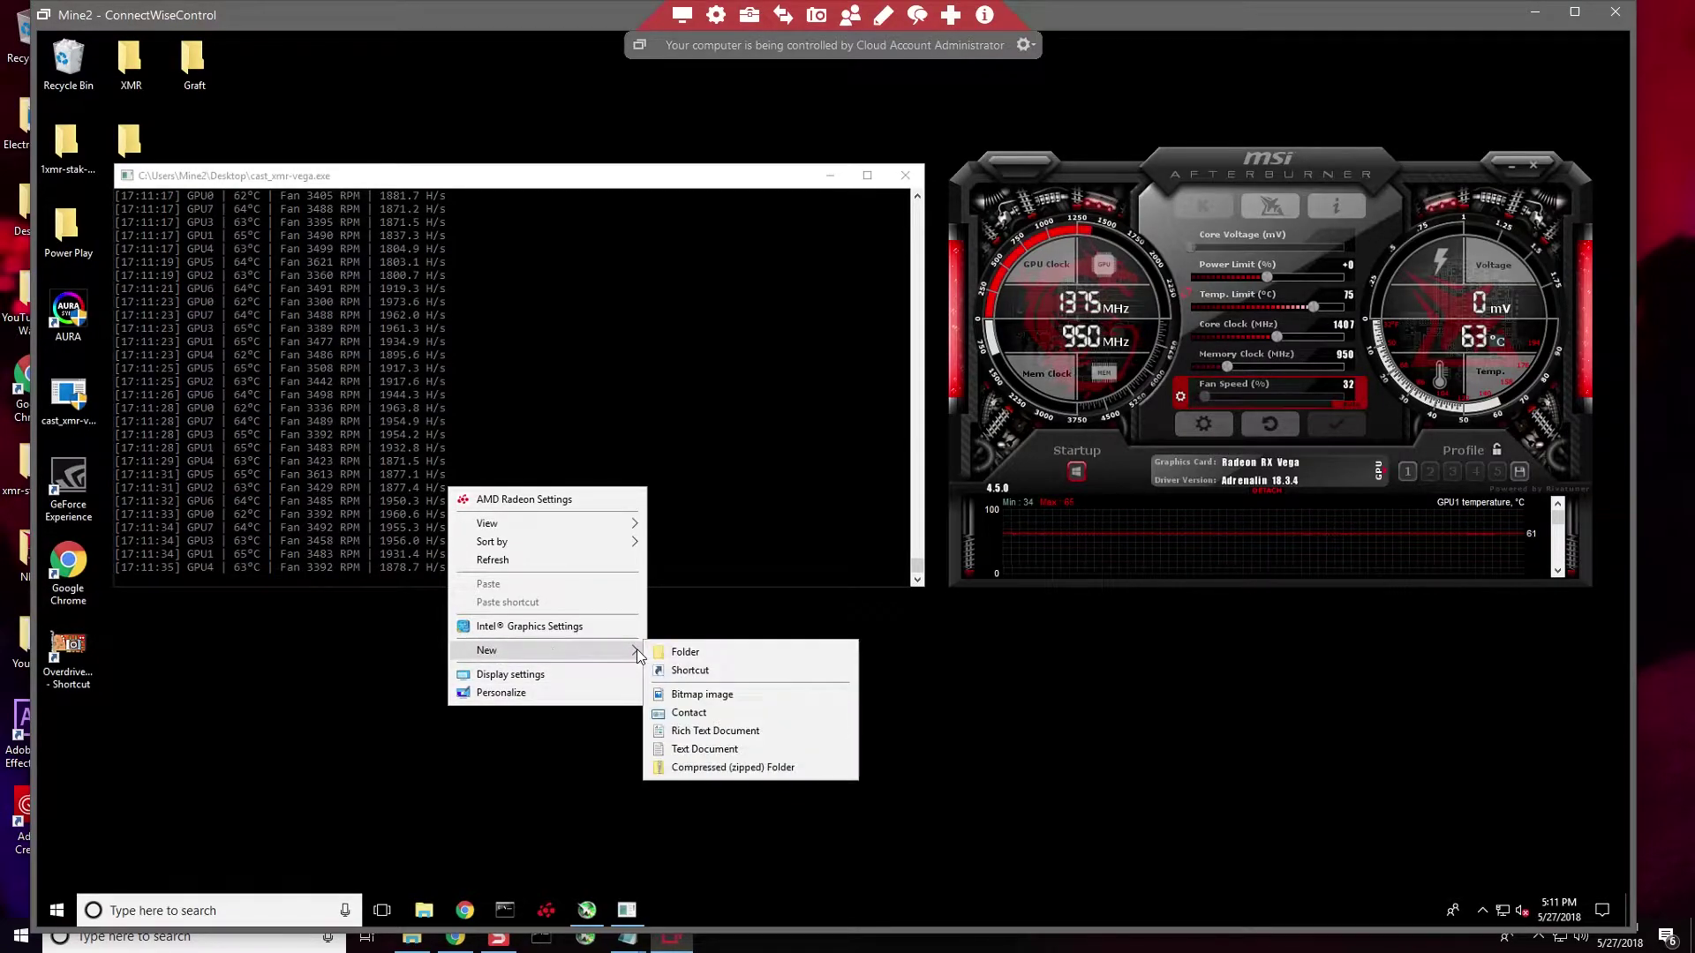
left_click(713, 750)
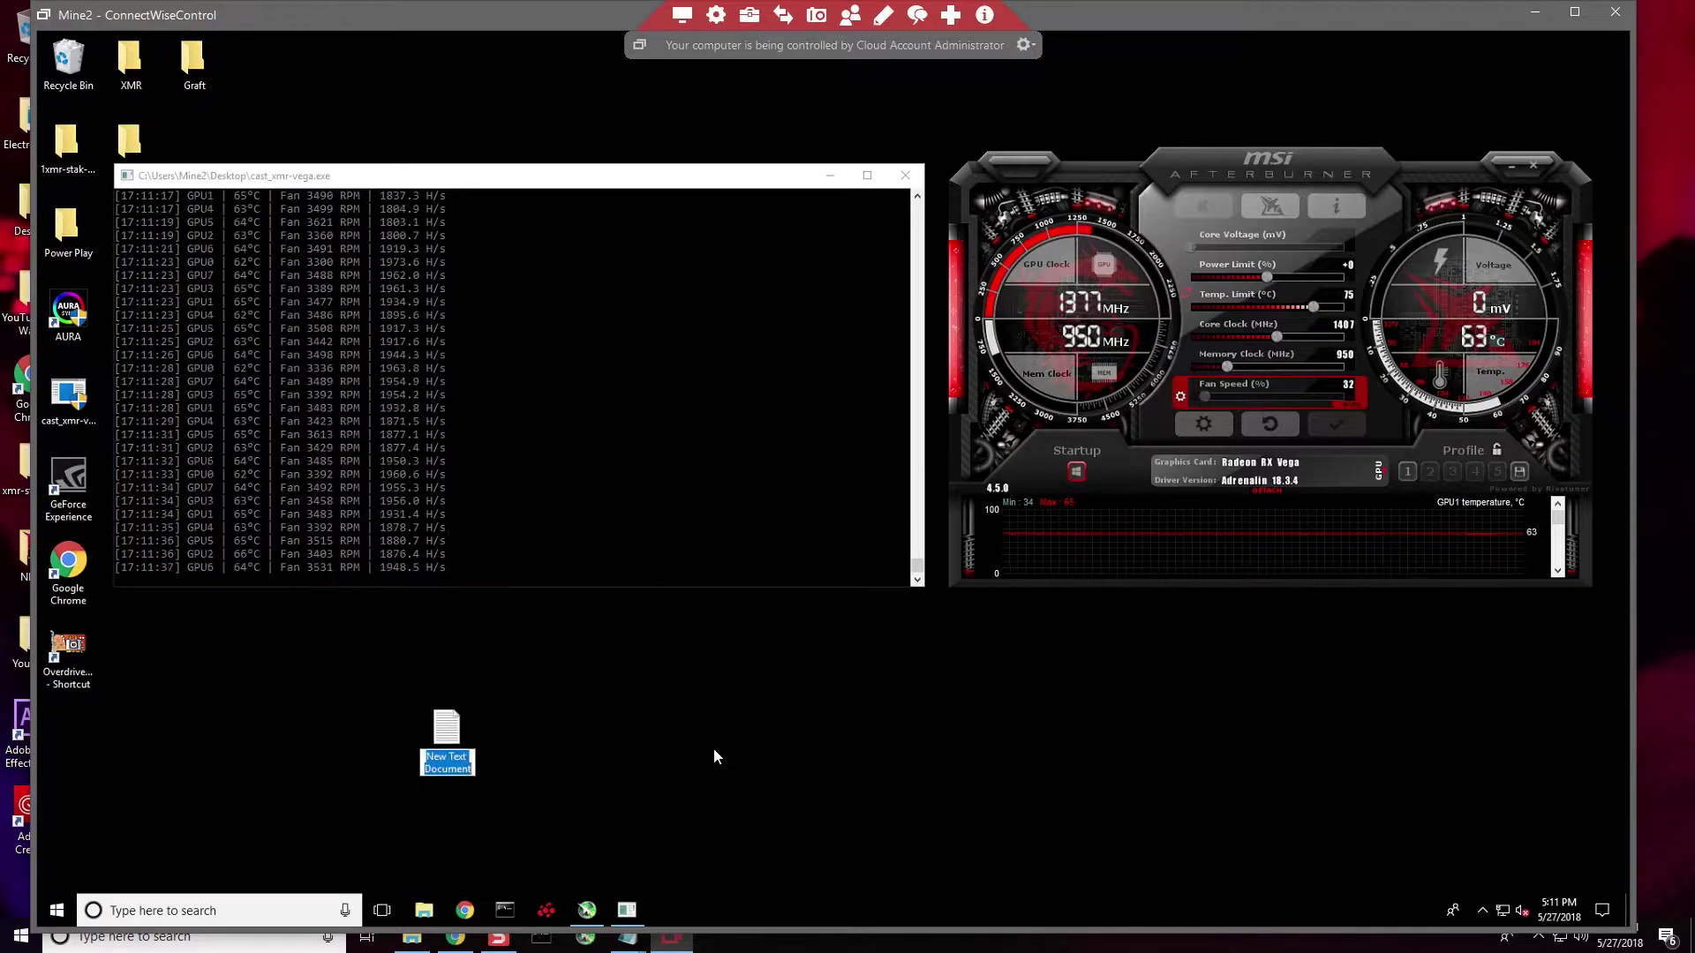
double_click(450, 734)
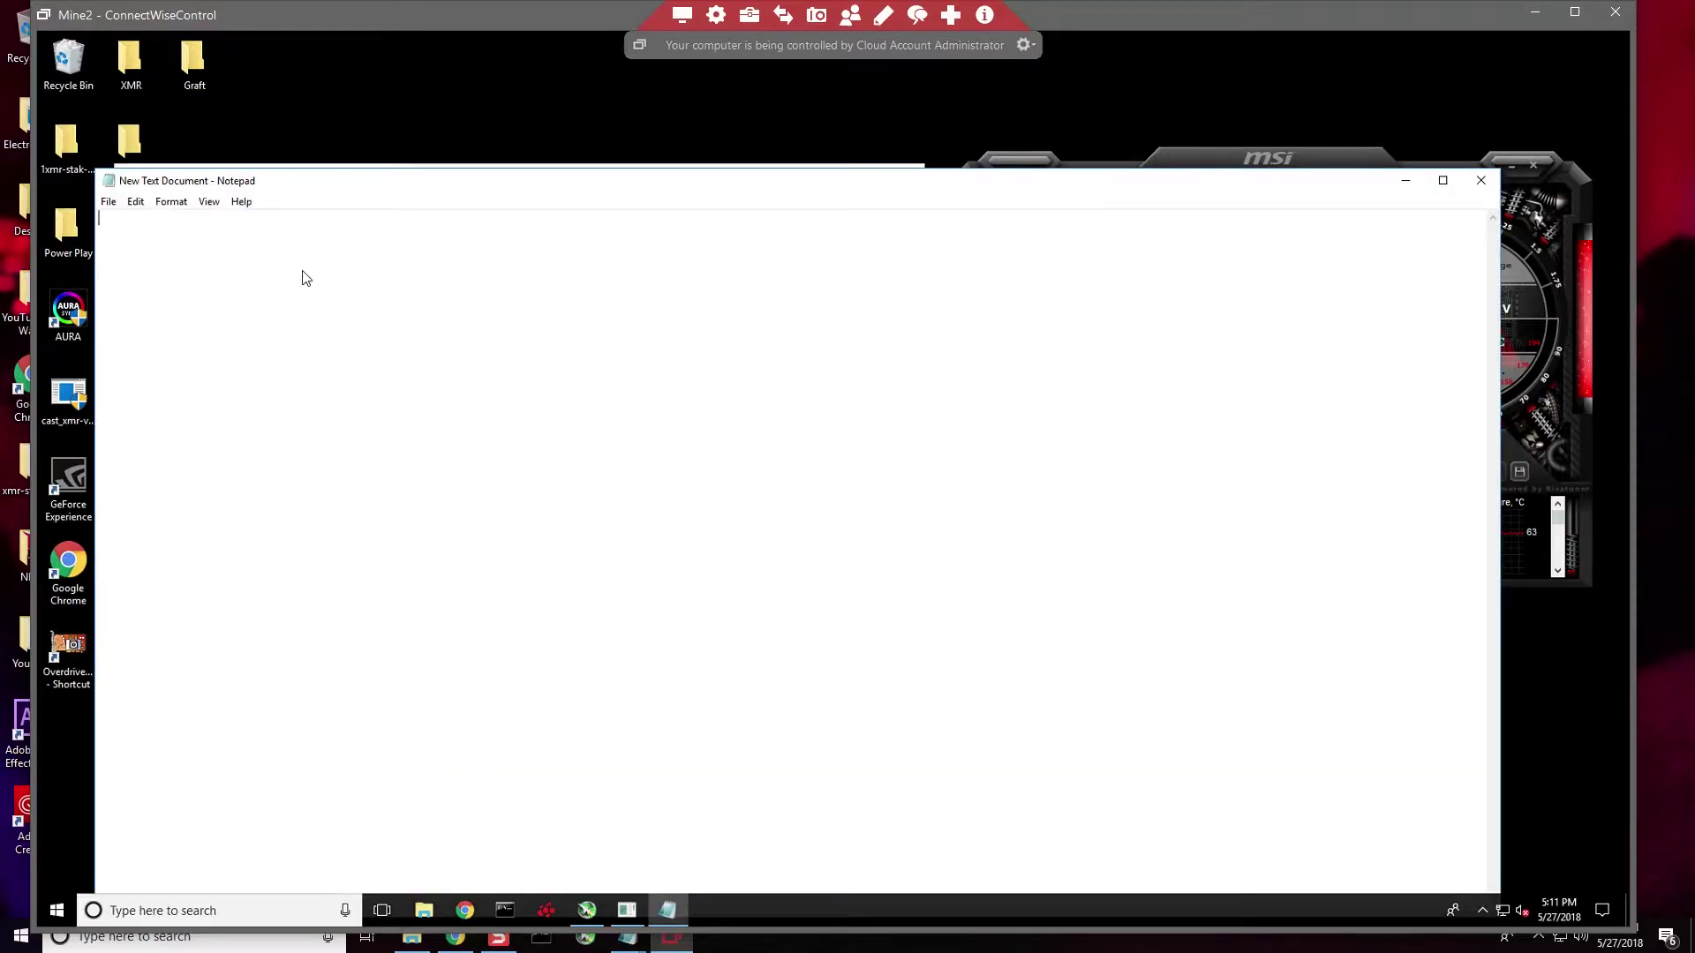
right_click(305, 278)
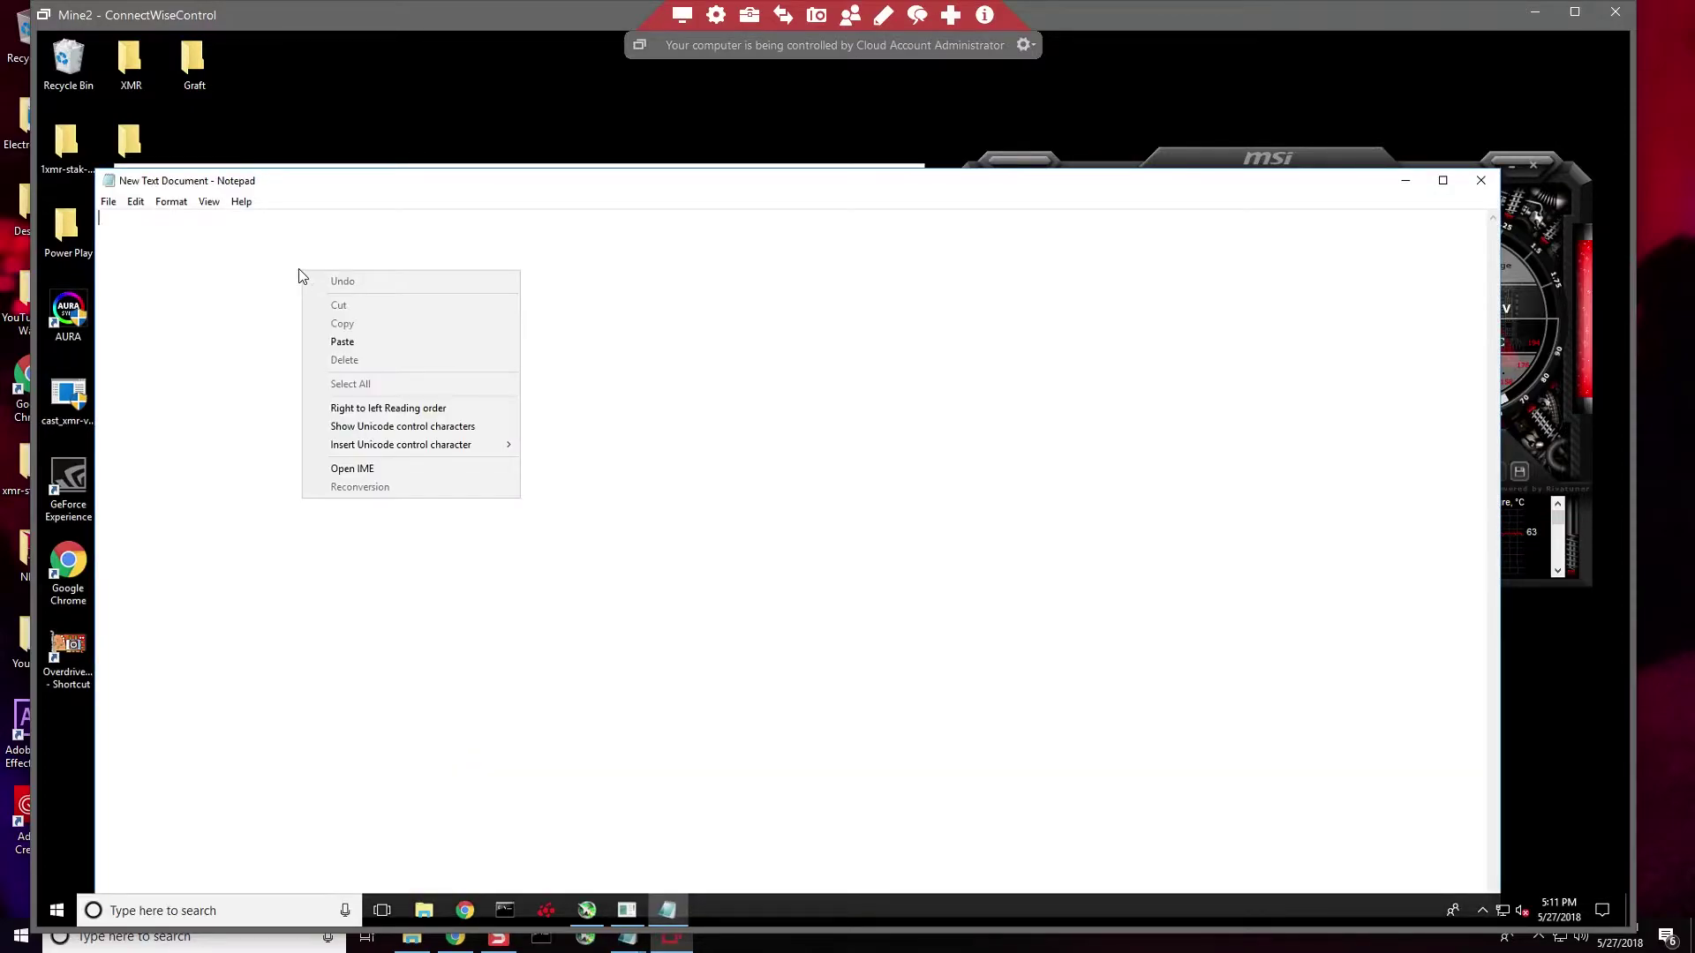
left_click(344, 345)
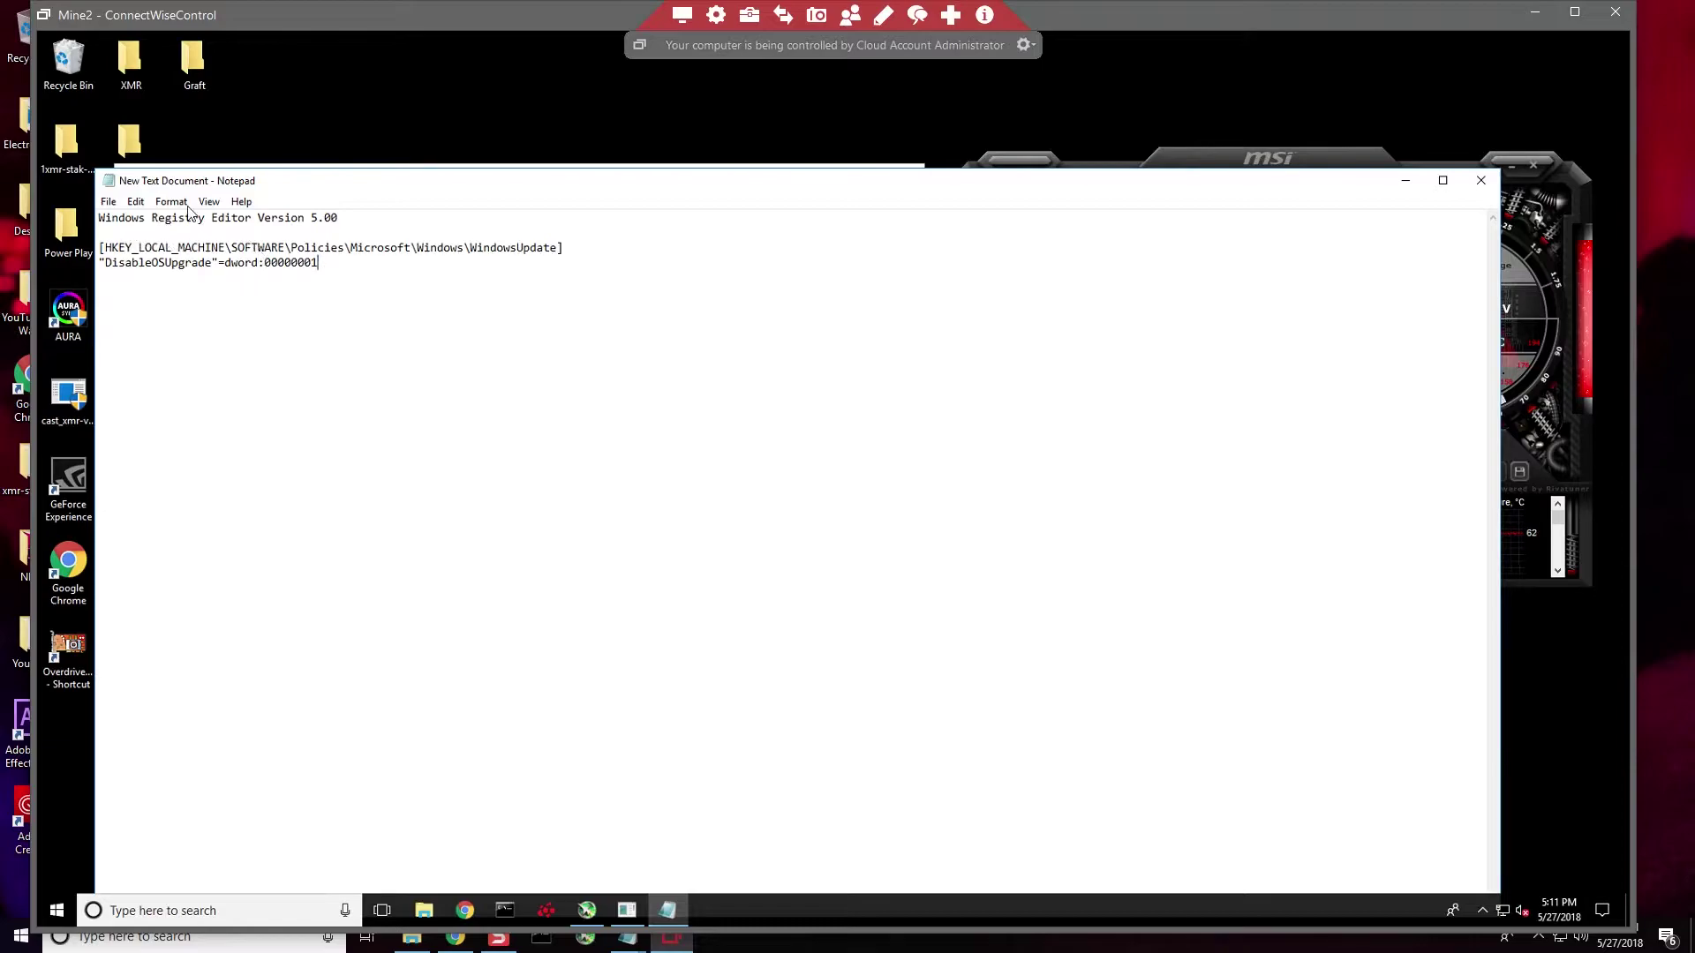
left_click(107, 205)
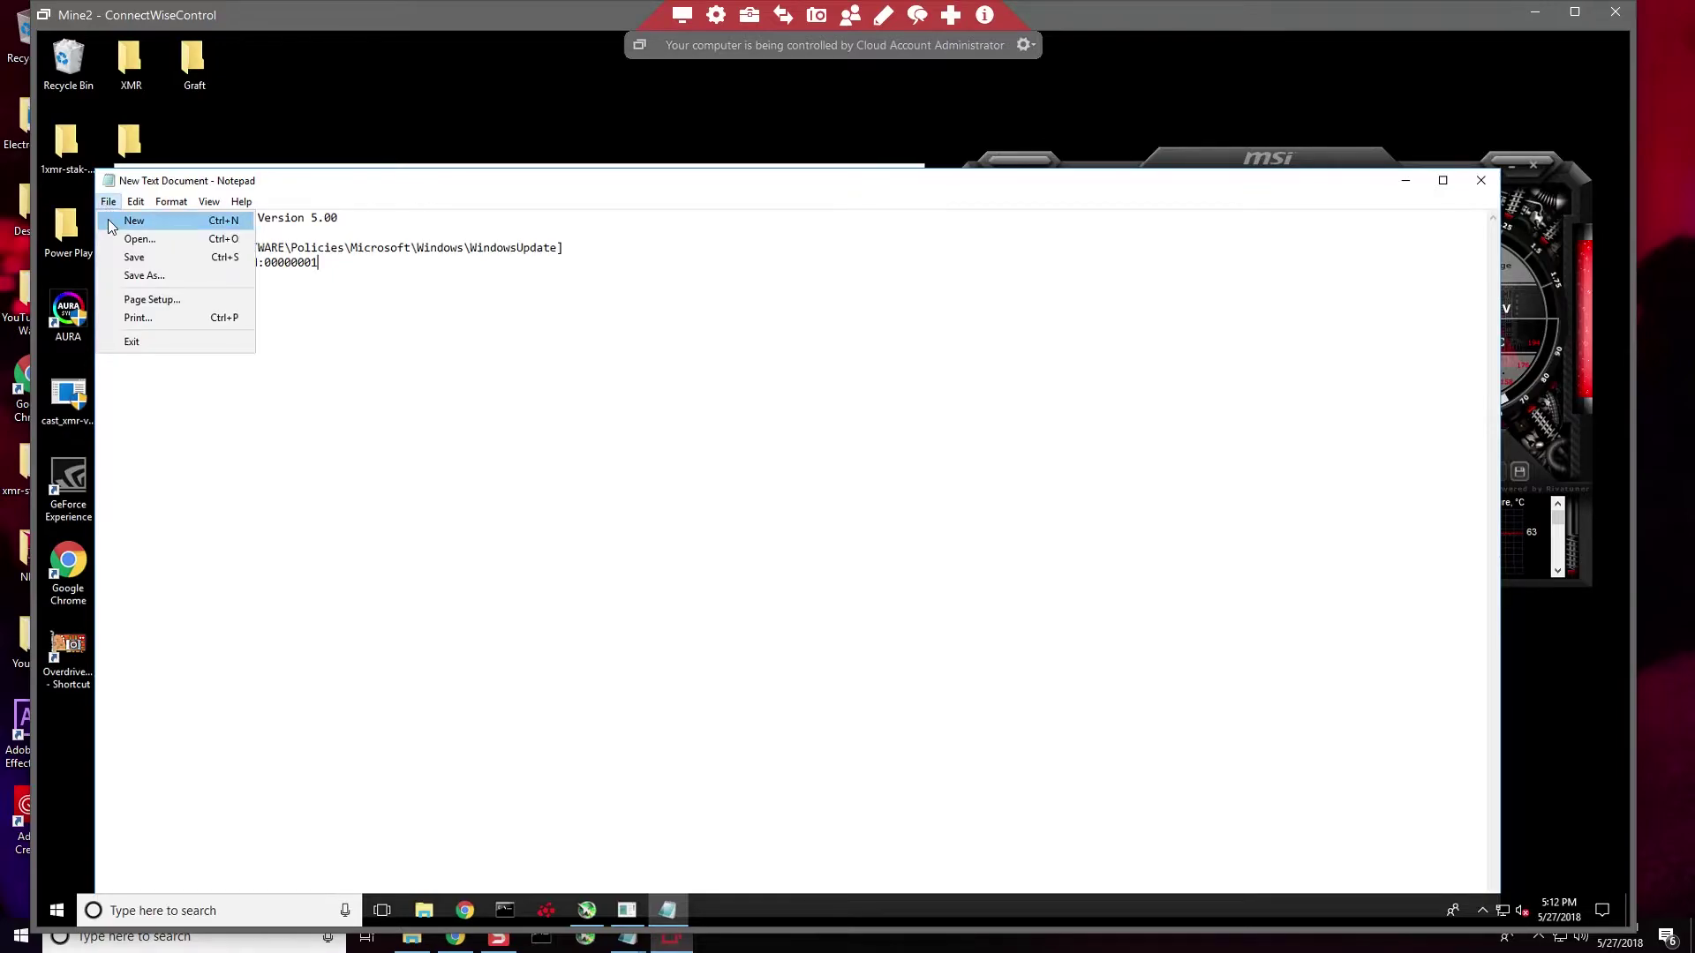
- Save the document to the Desktop as fix.reg with Save as type set to All Files
left_click(141, 275)
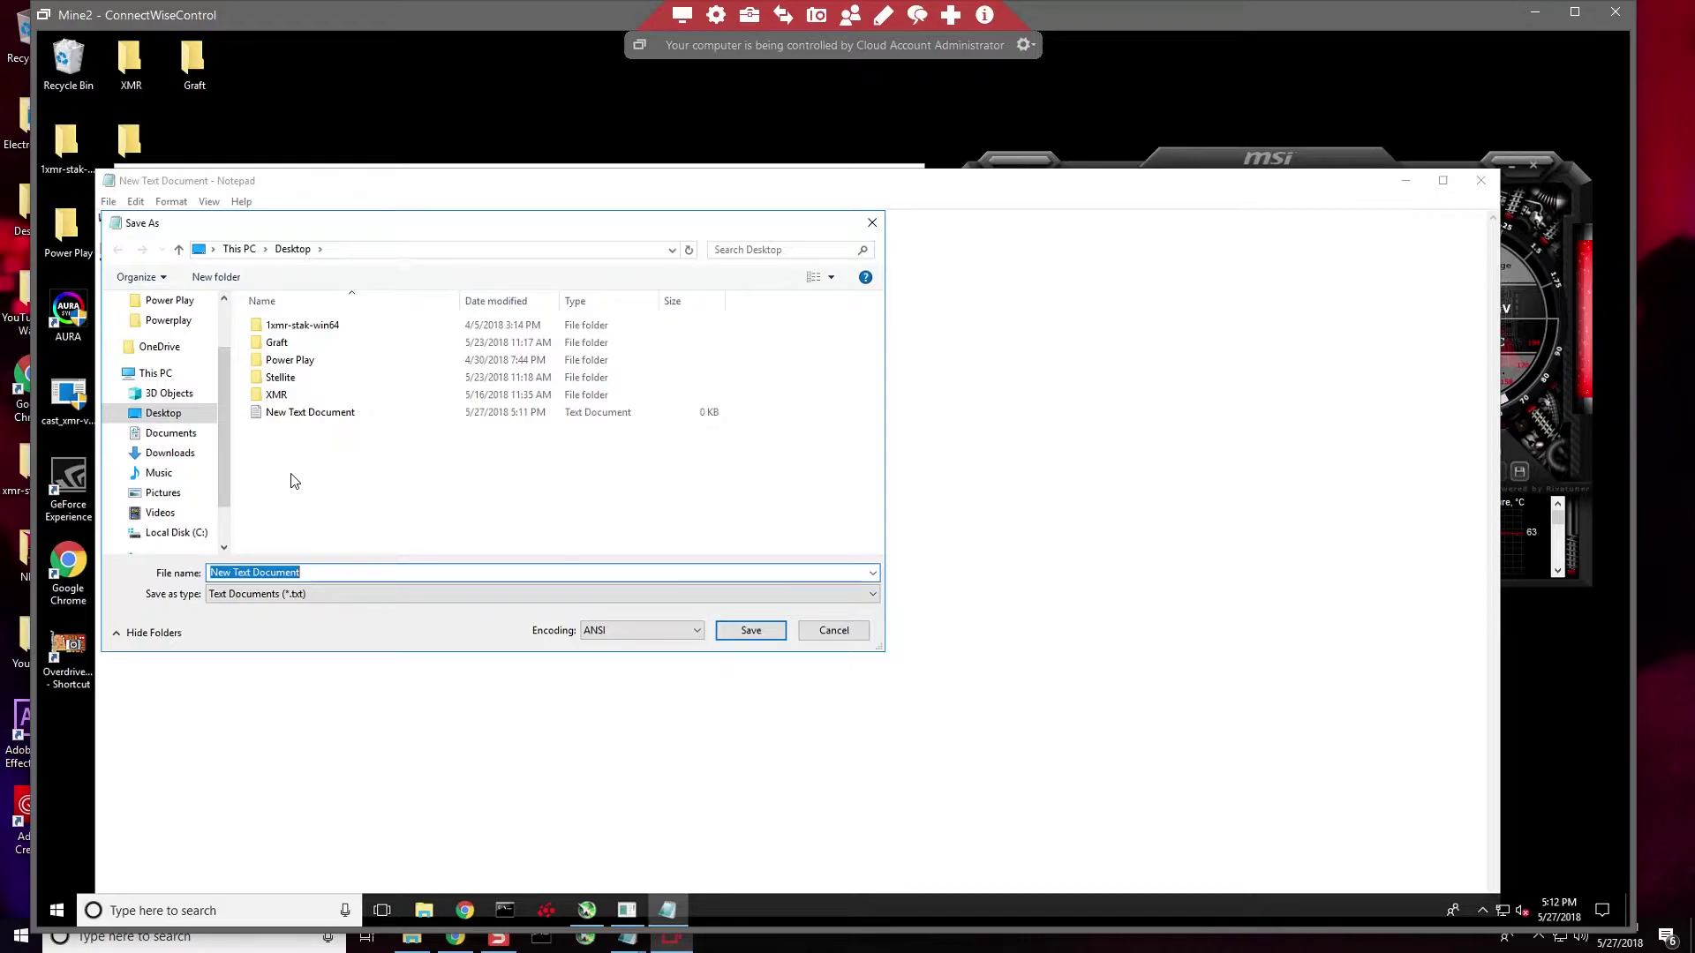
type("fi")
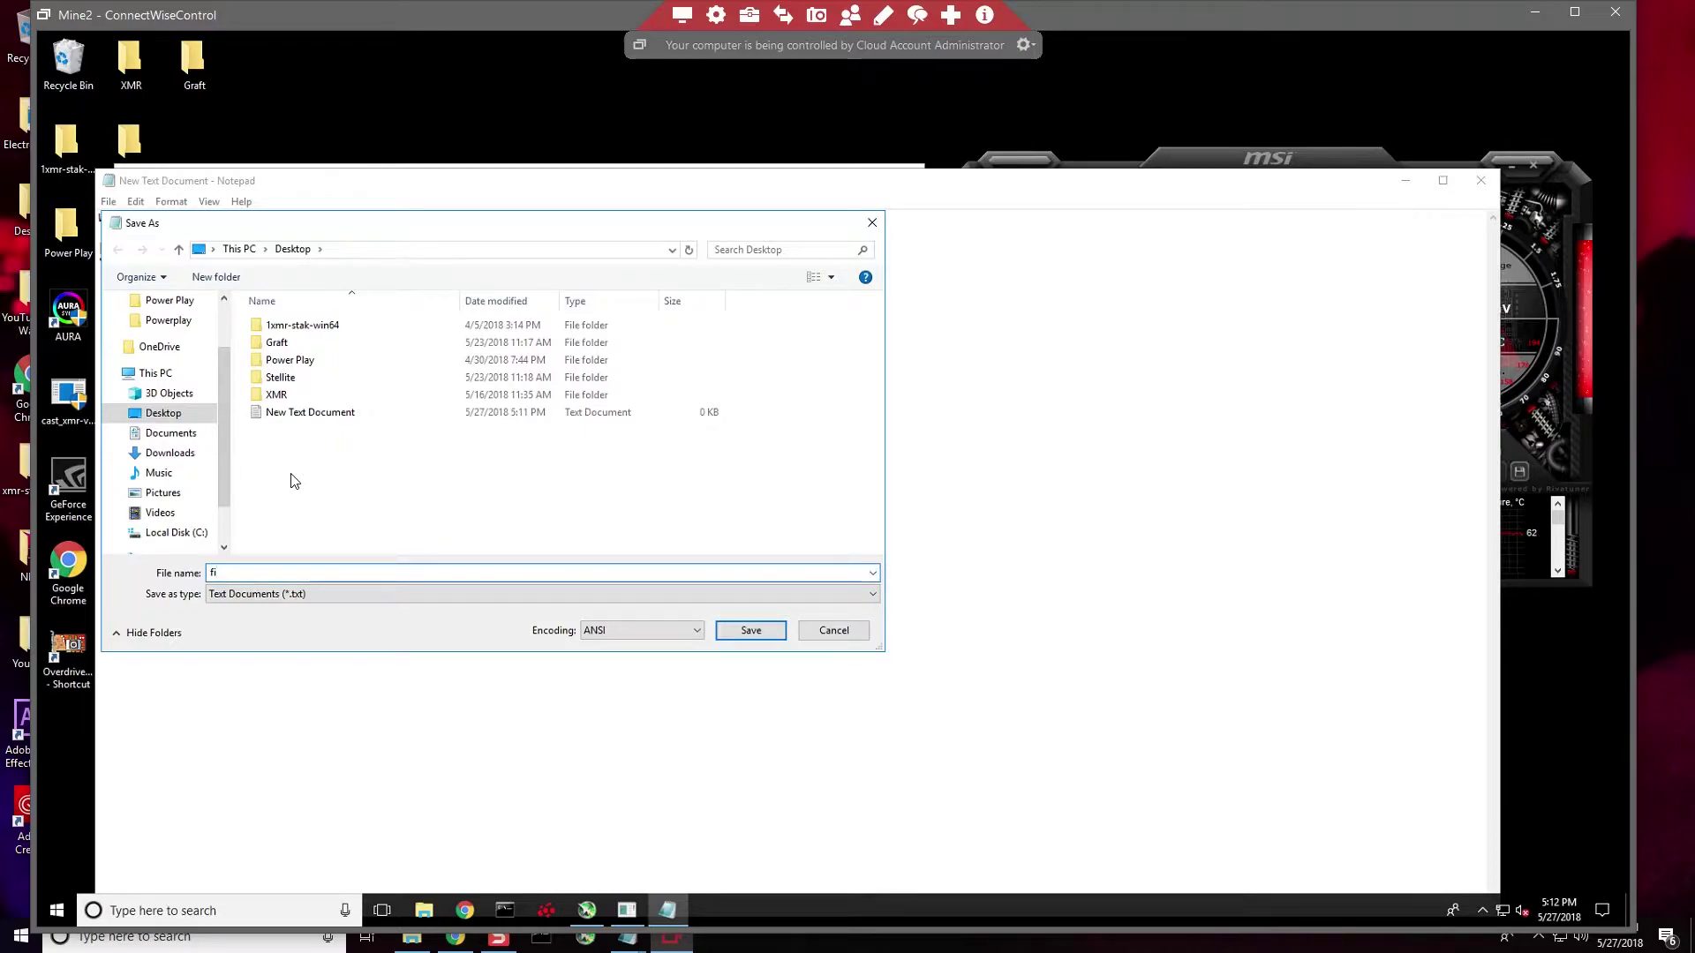
type("x.reg")
left_click(325, 596)
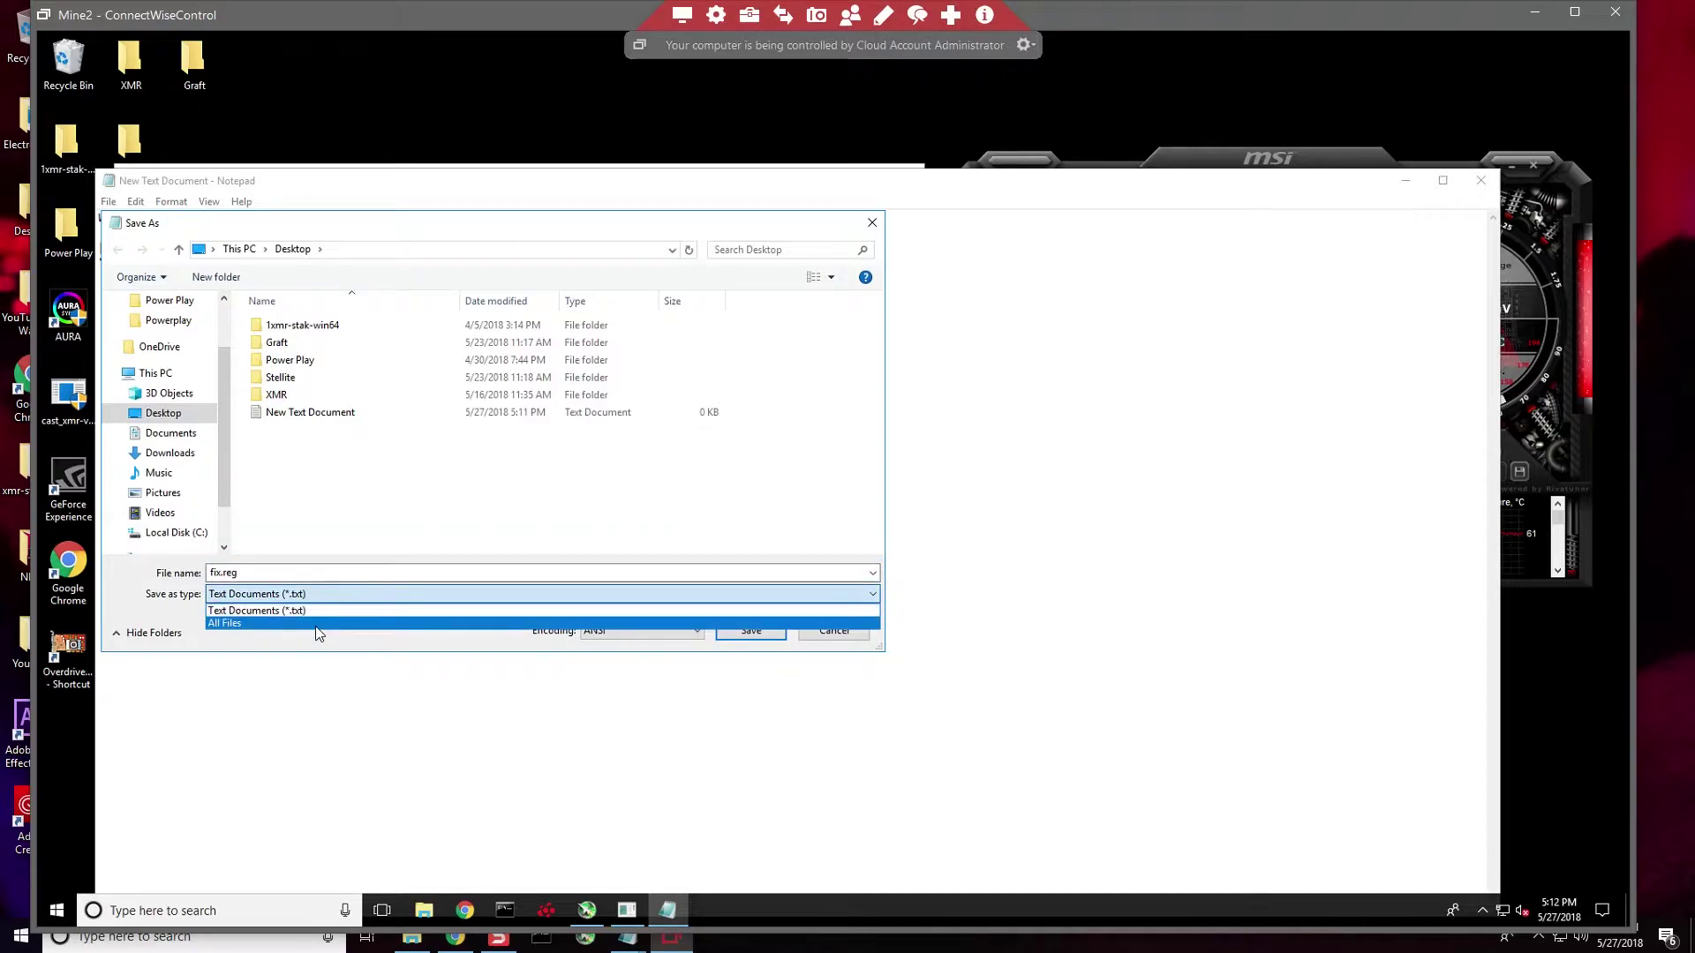
left_click(316, 624)
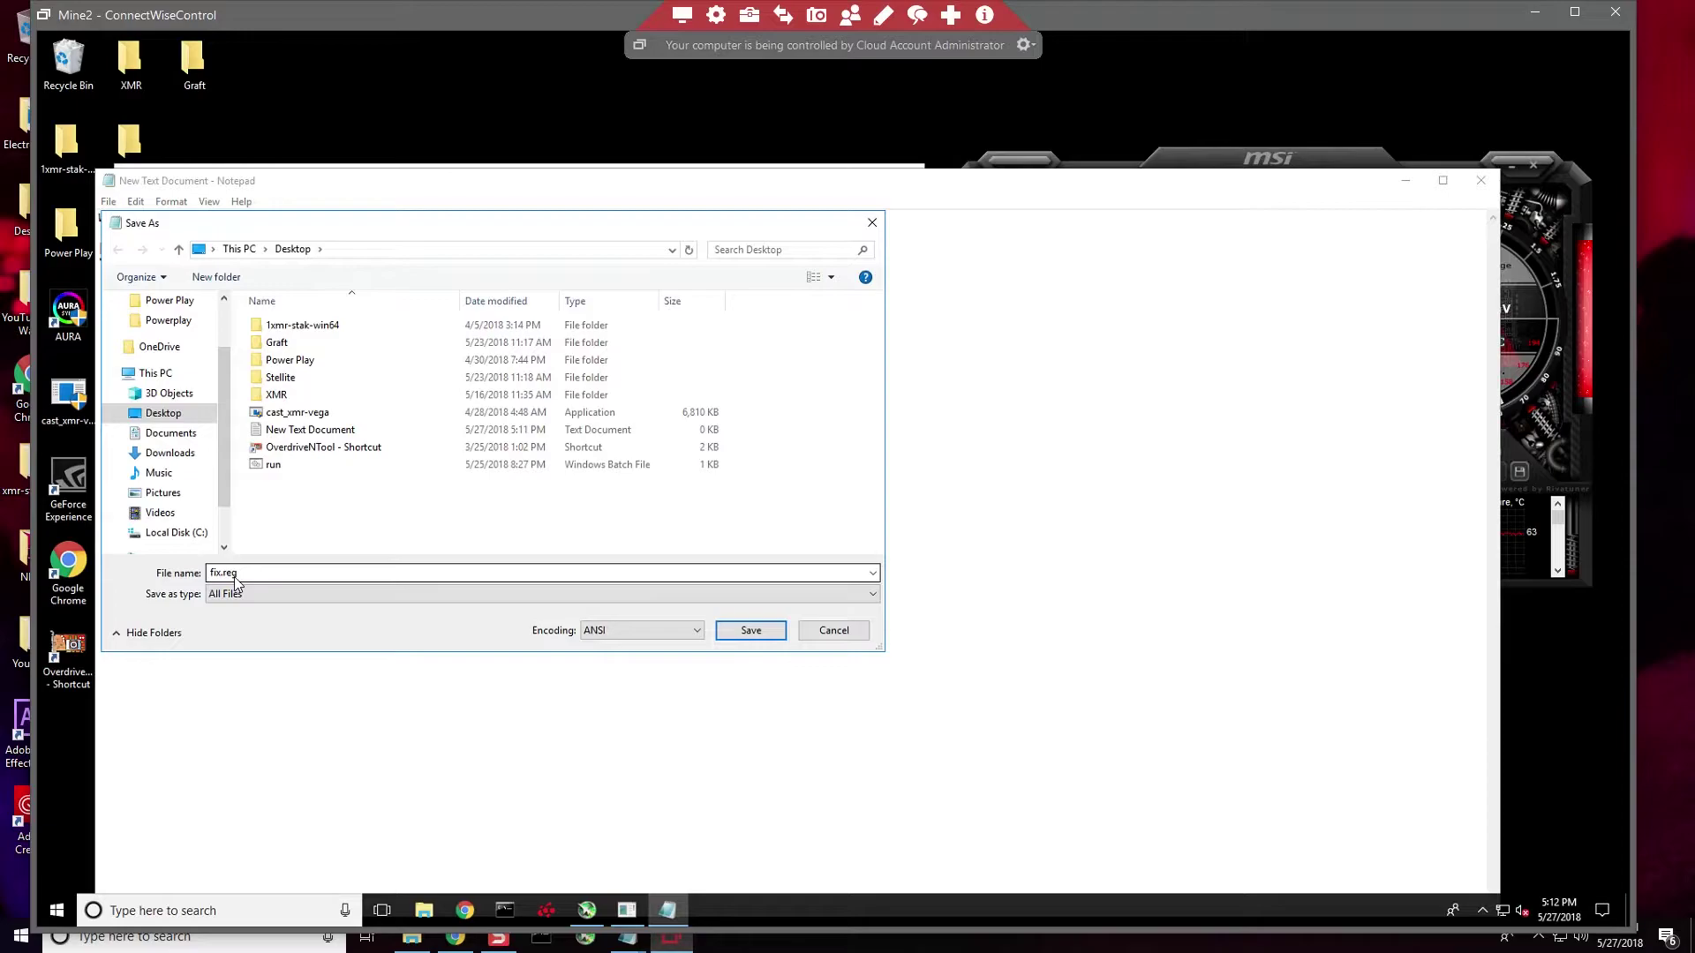
left_click(748, 635)
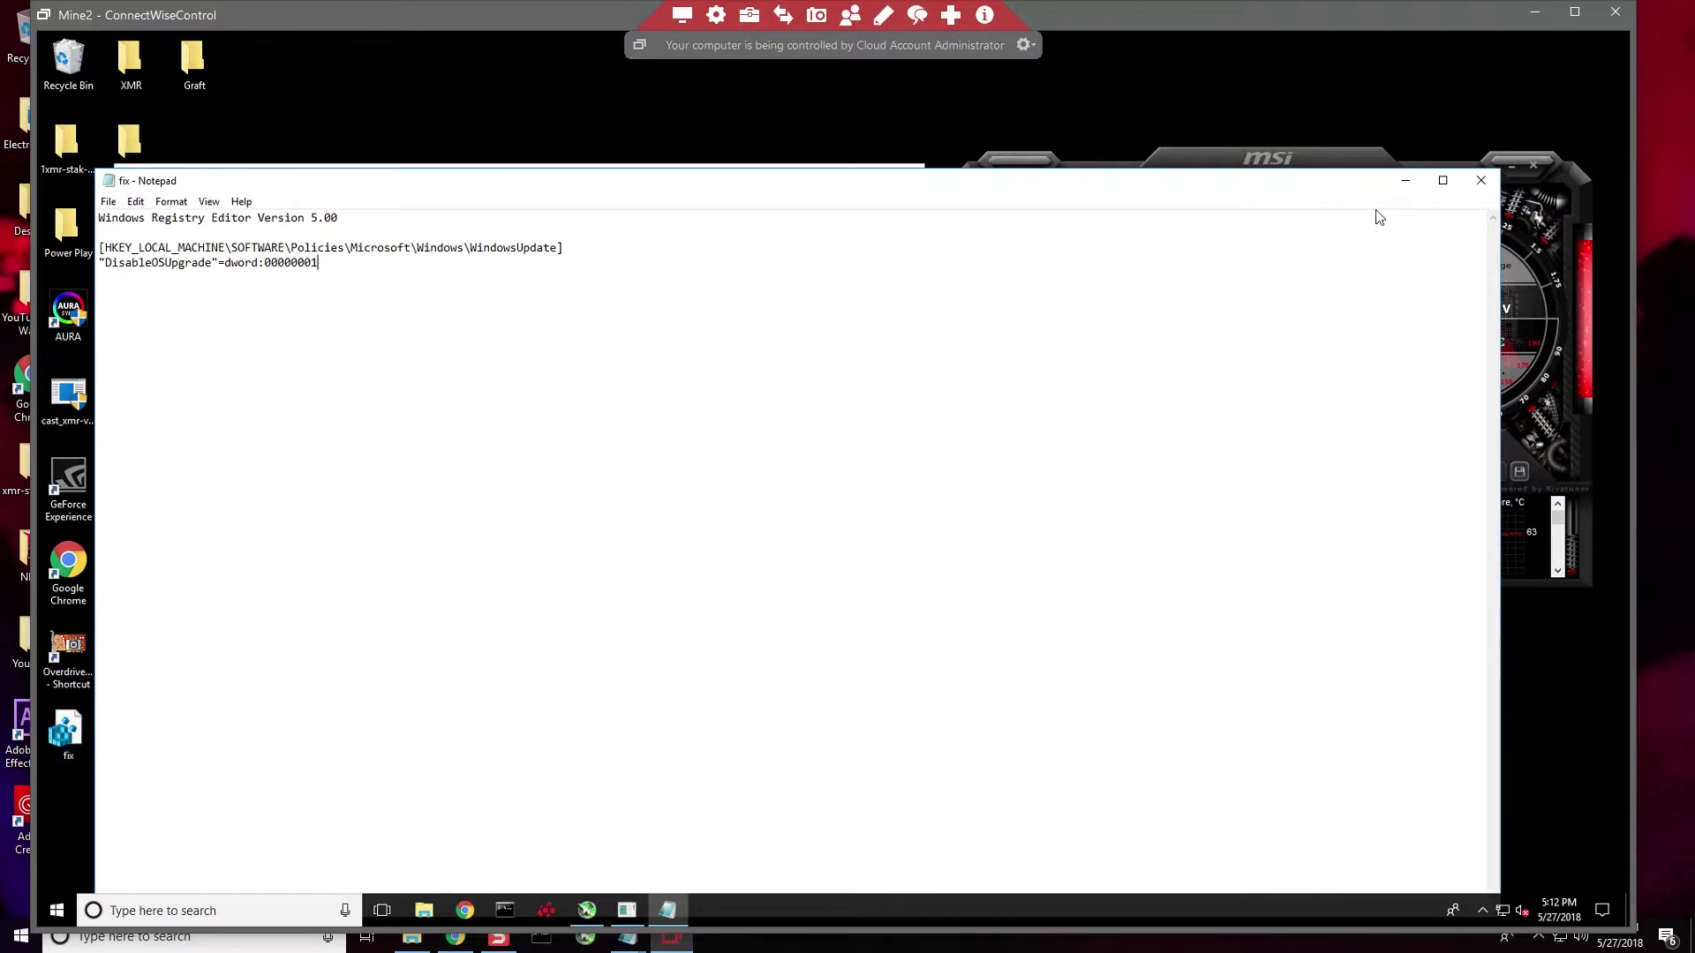
- Close the saved fix note and the empty New Text Document
left_click(1479, 180)
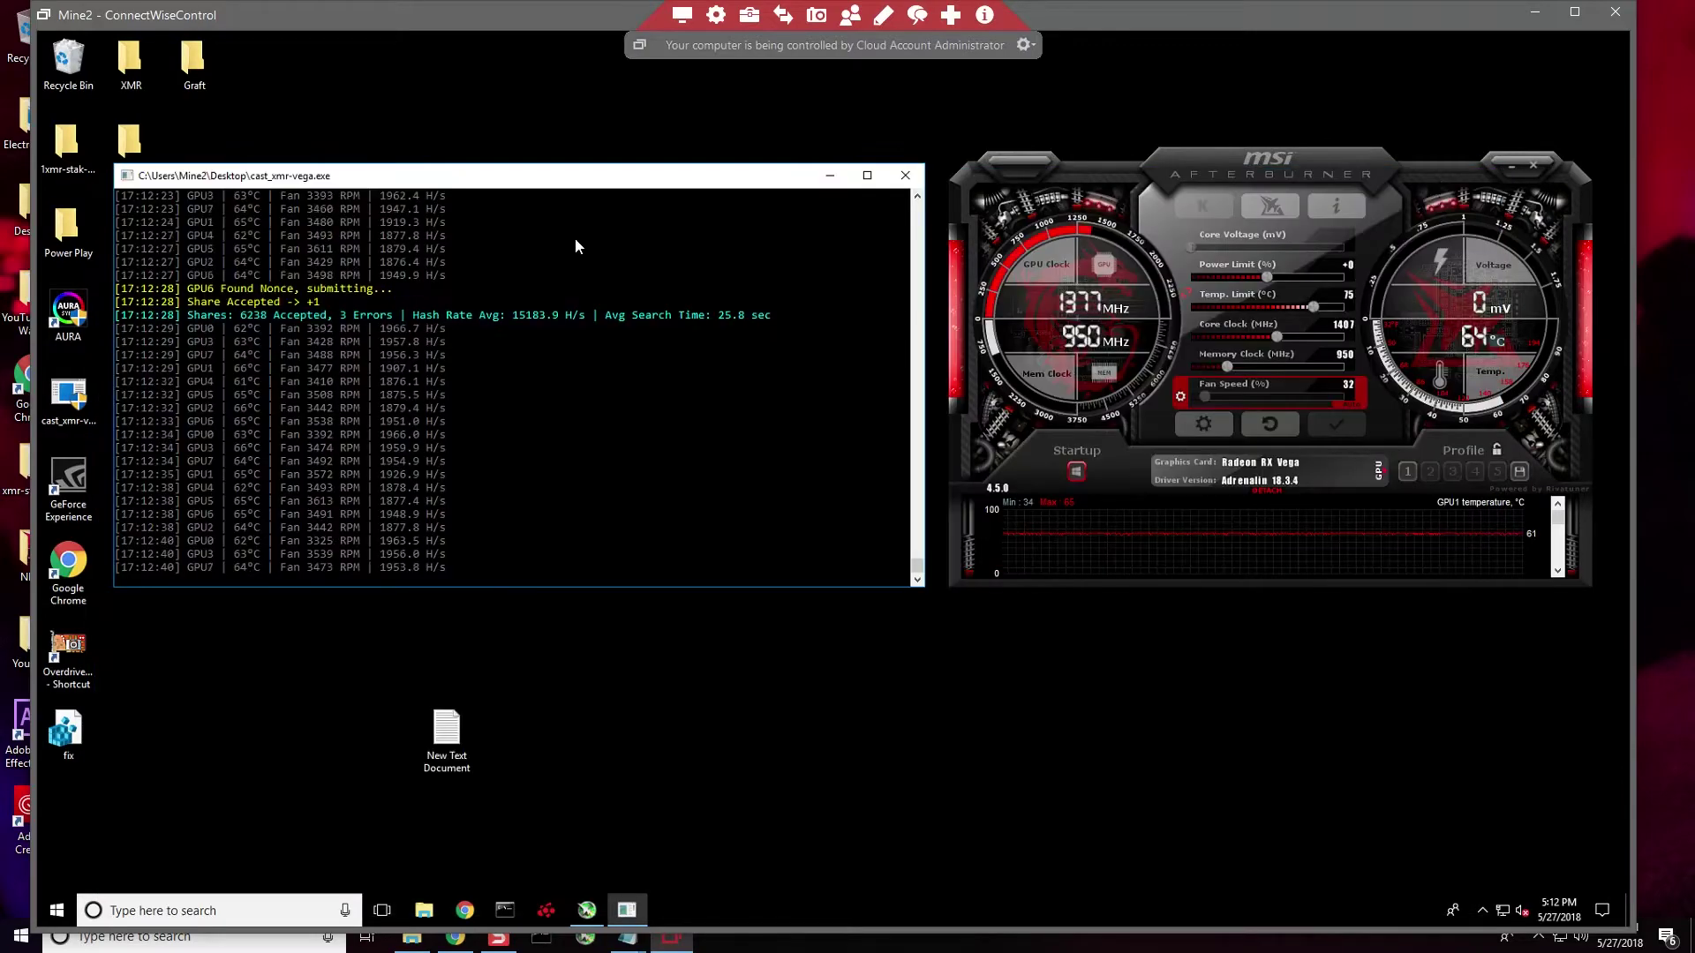
left_click(201, 909)
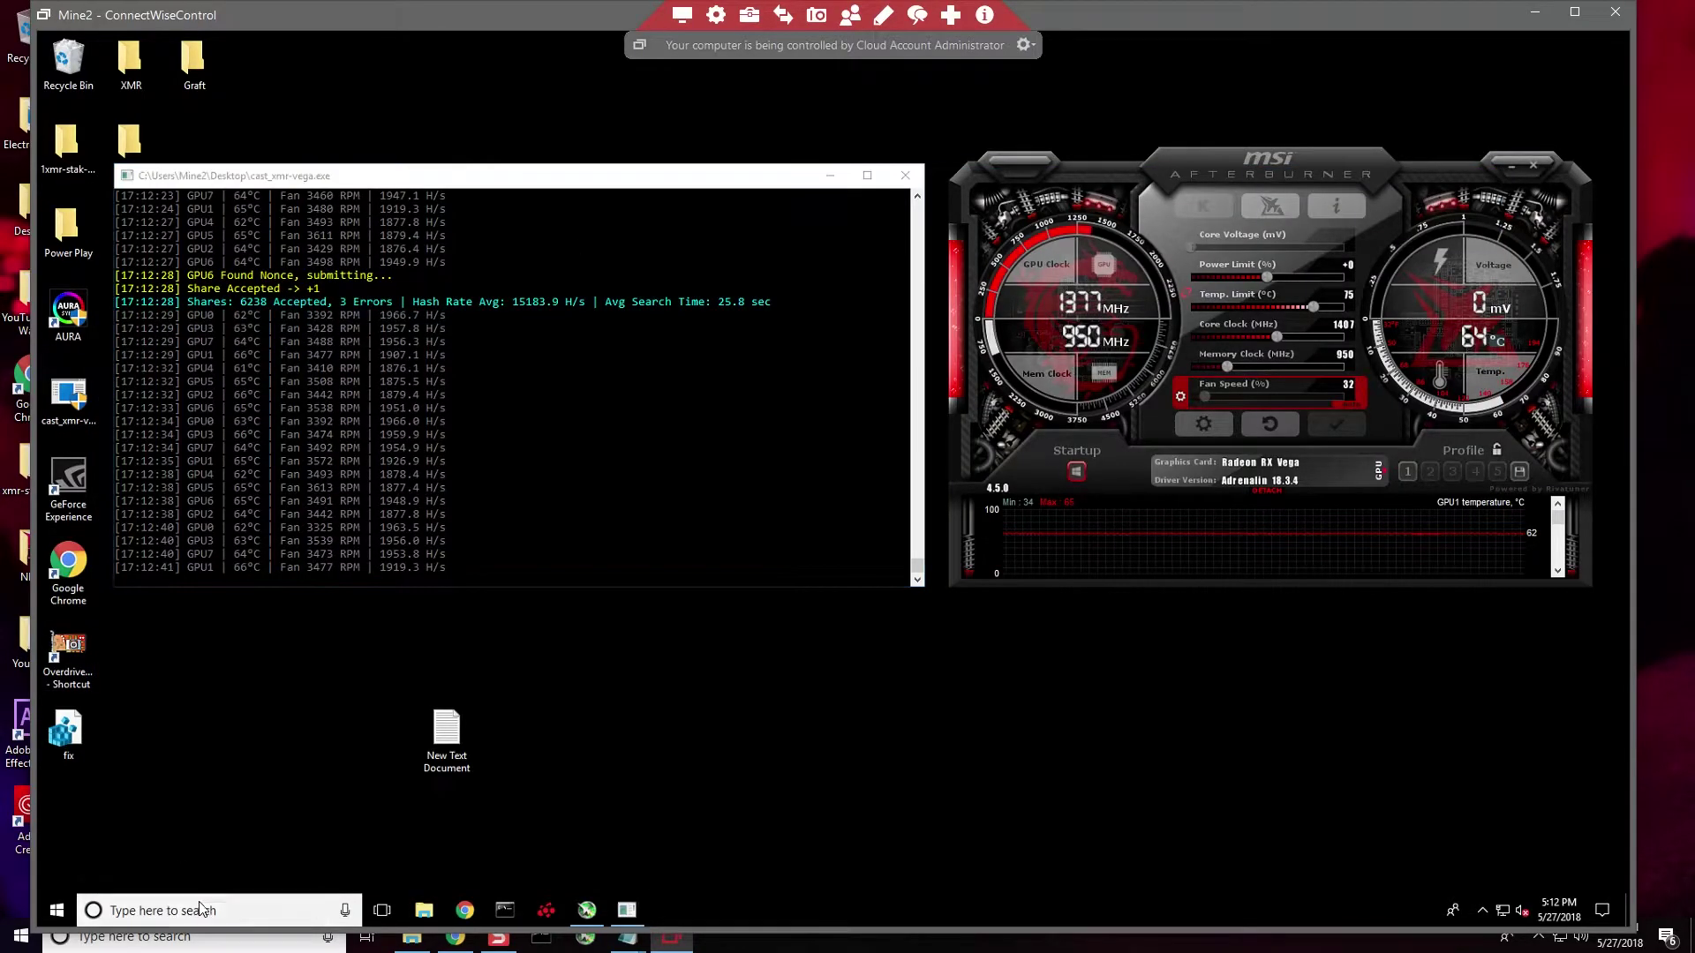
double_click(444, 735)
left_click(1480, 180)
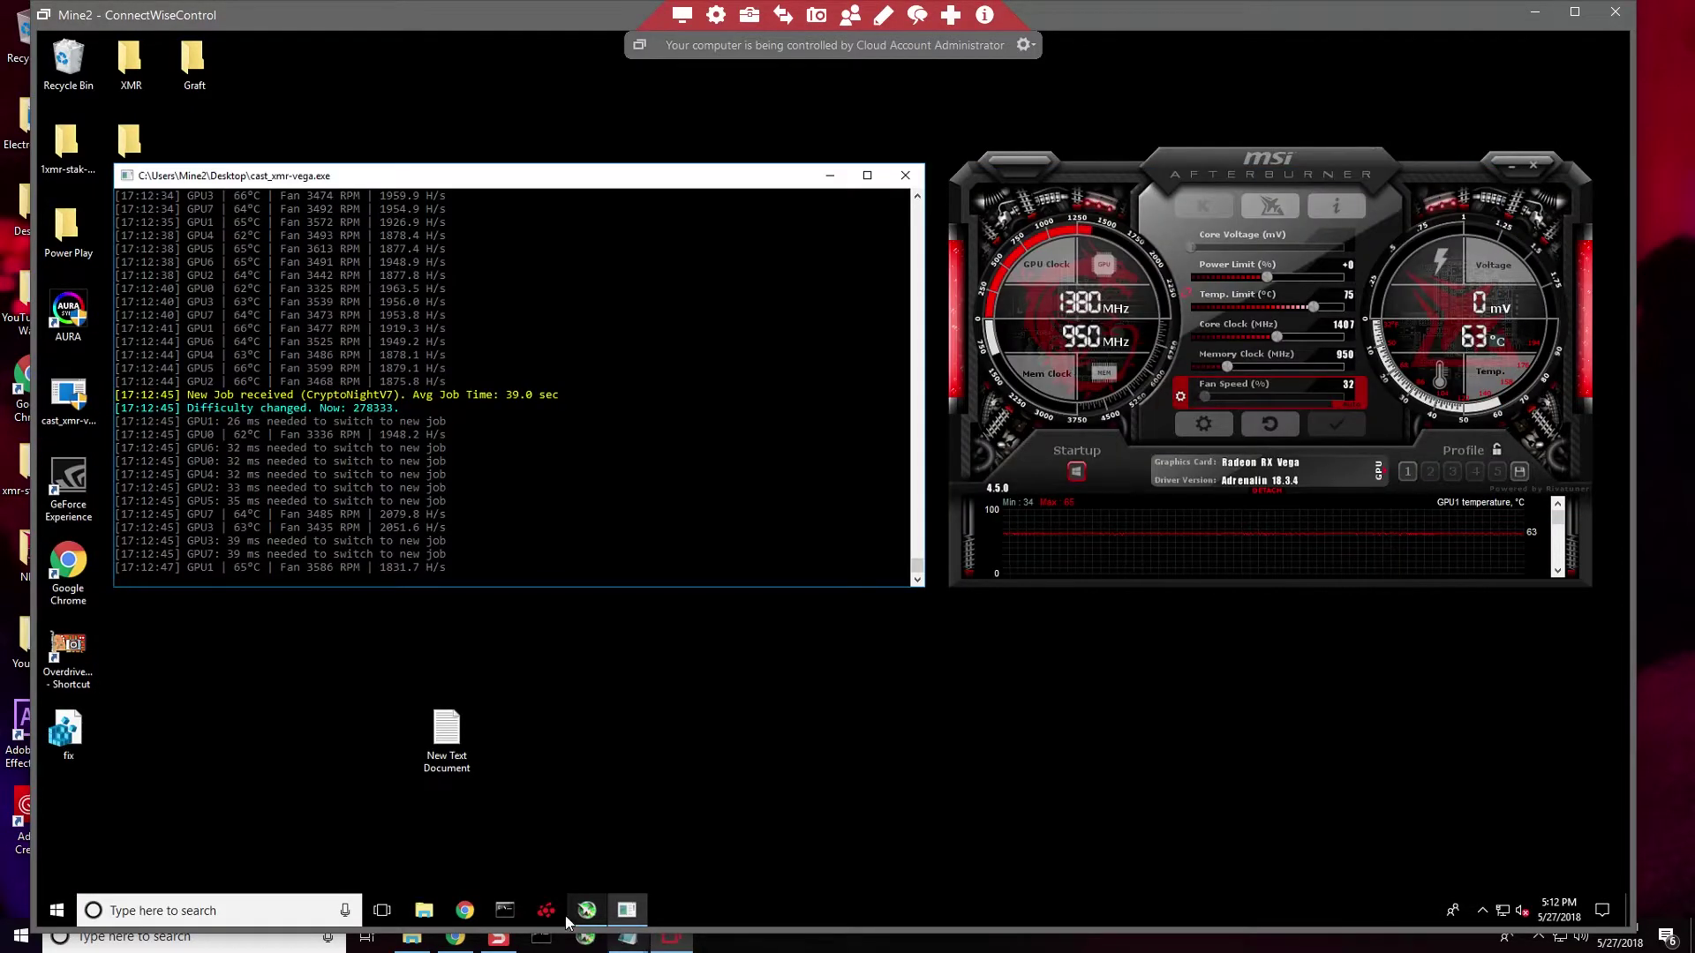
- Search for the Registry Editor by typing regedit, after closing a stray Bing web result
left_click(207, 910)
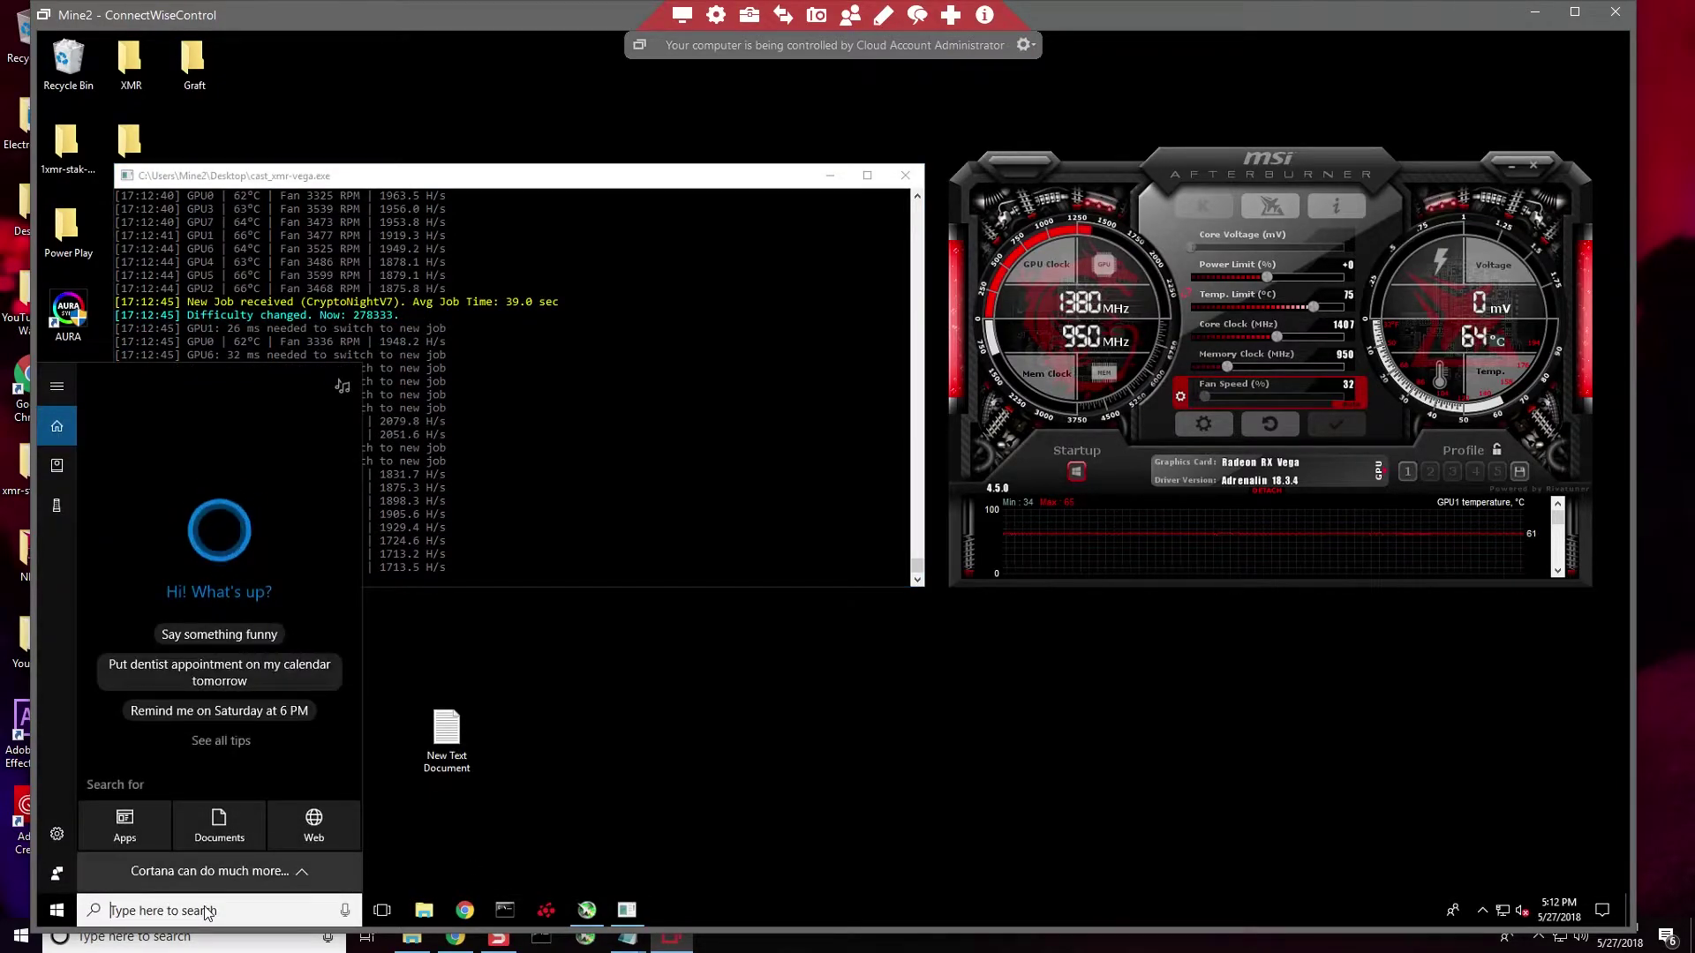
type("regis")
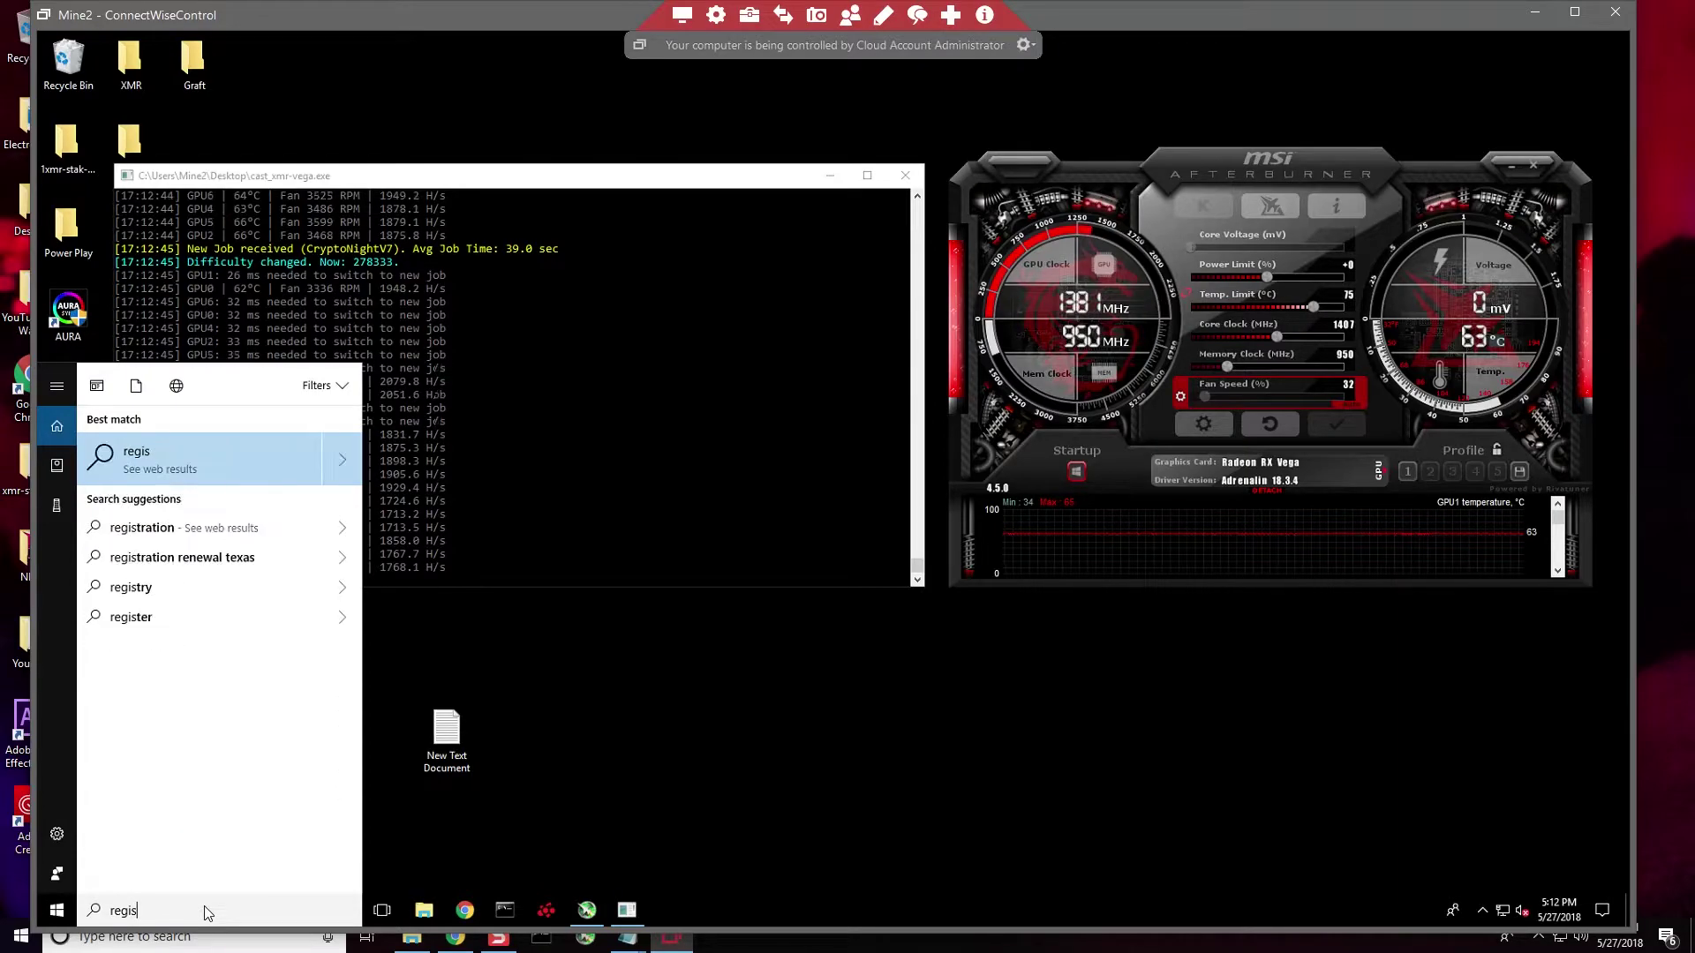
type("try")
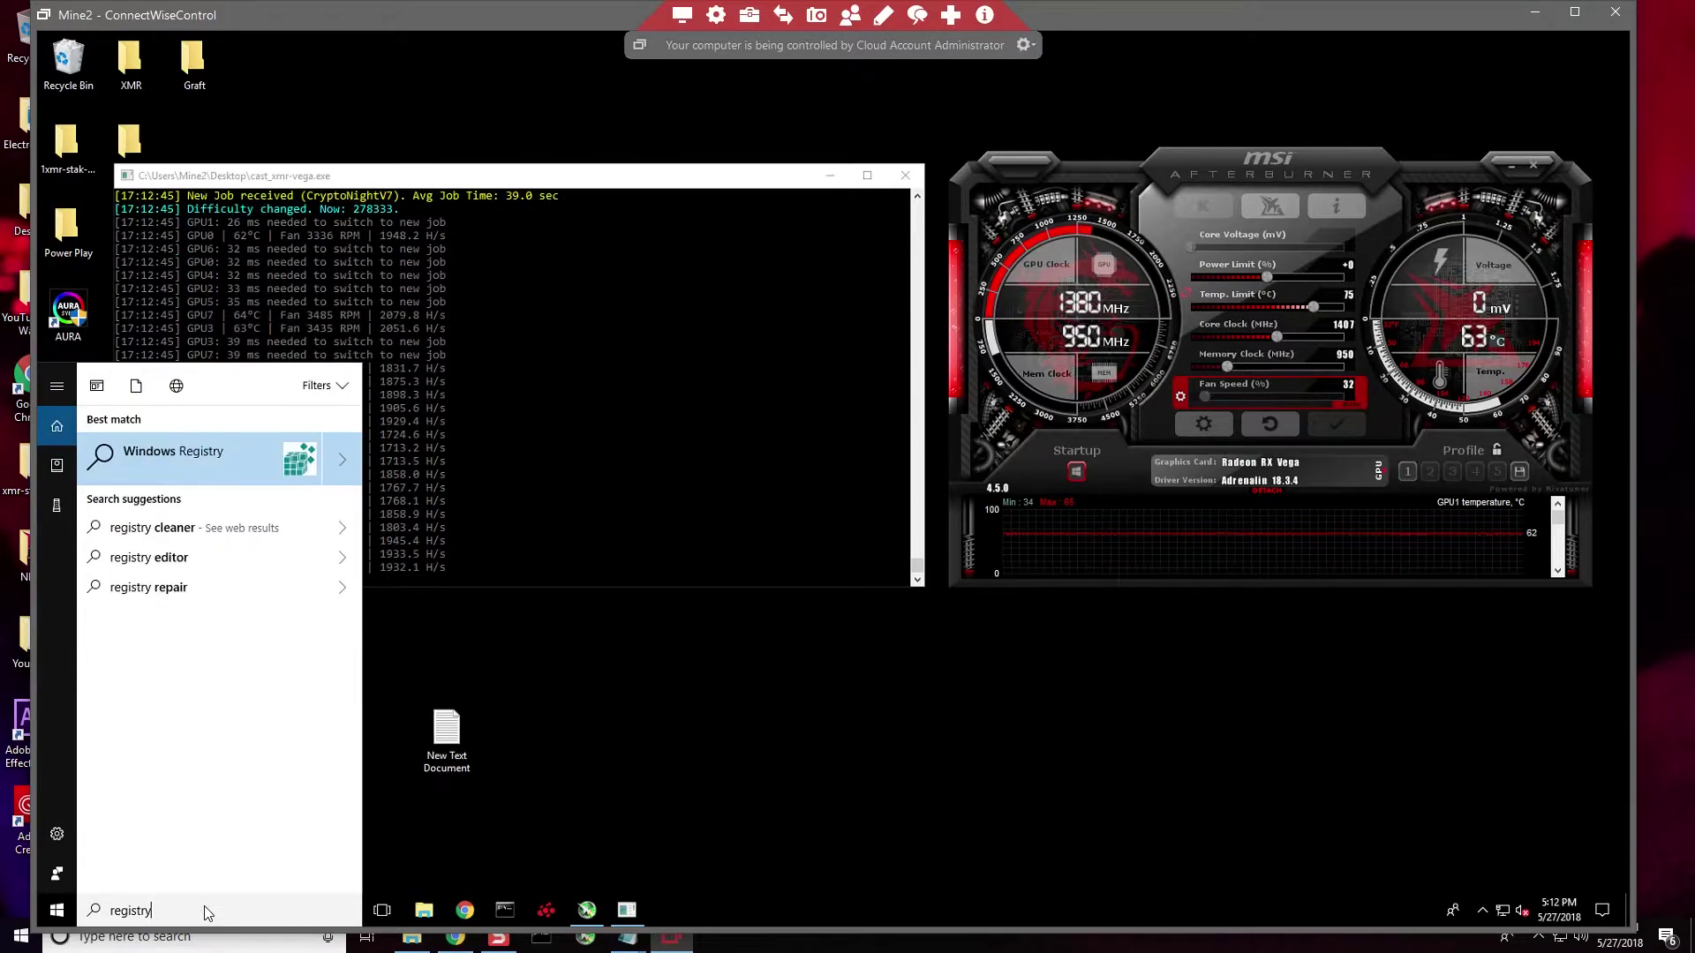
key("Return")
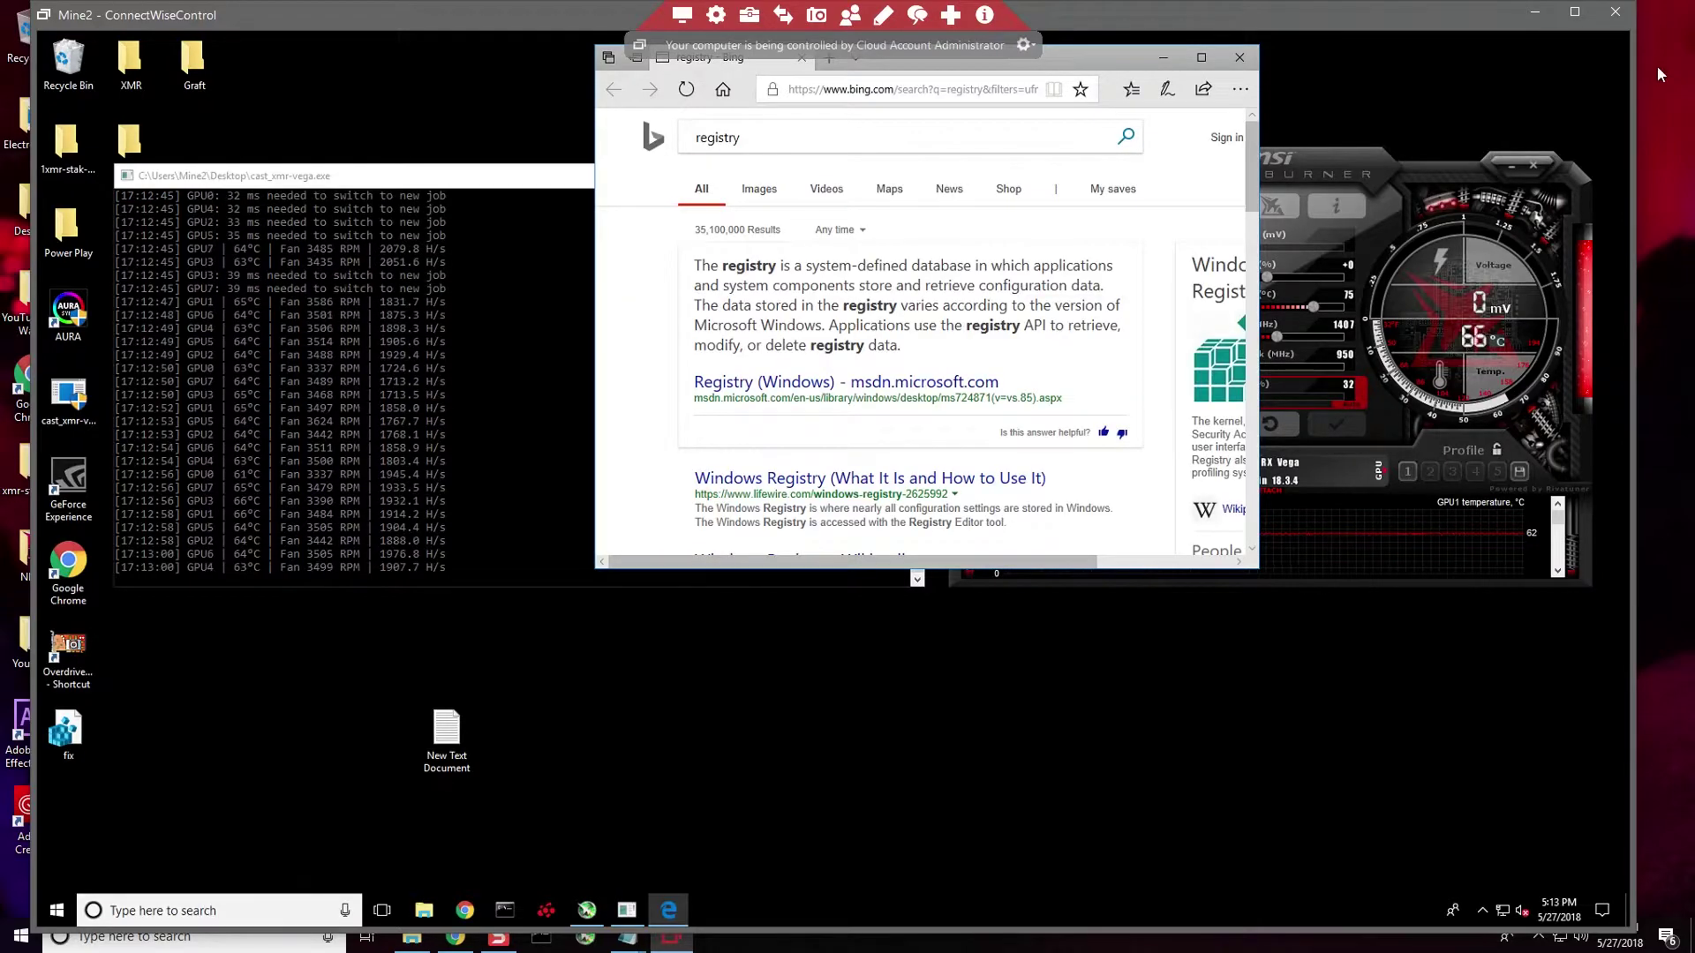
left_click(1242, 58)
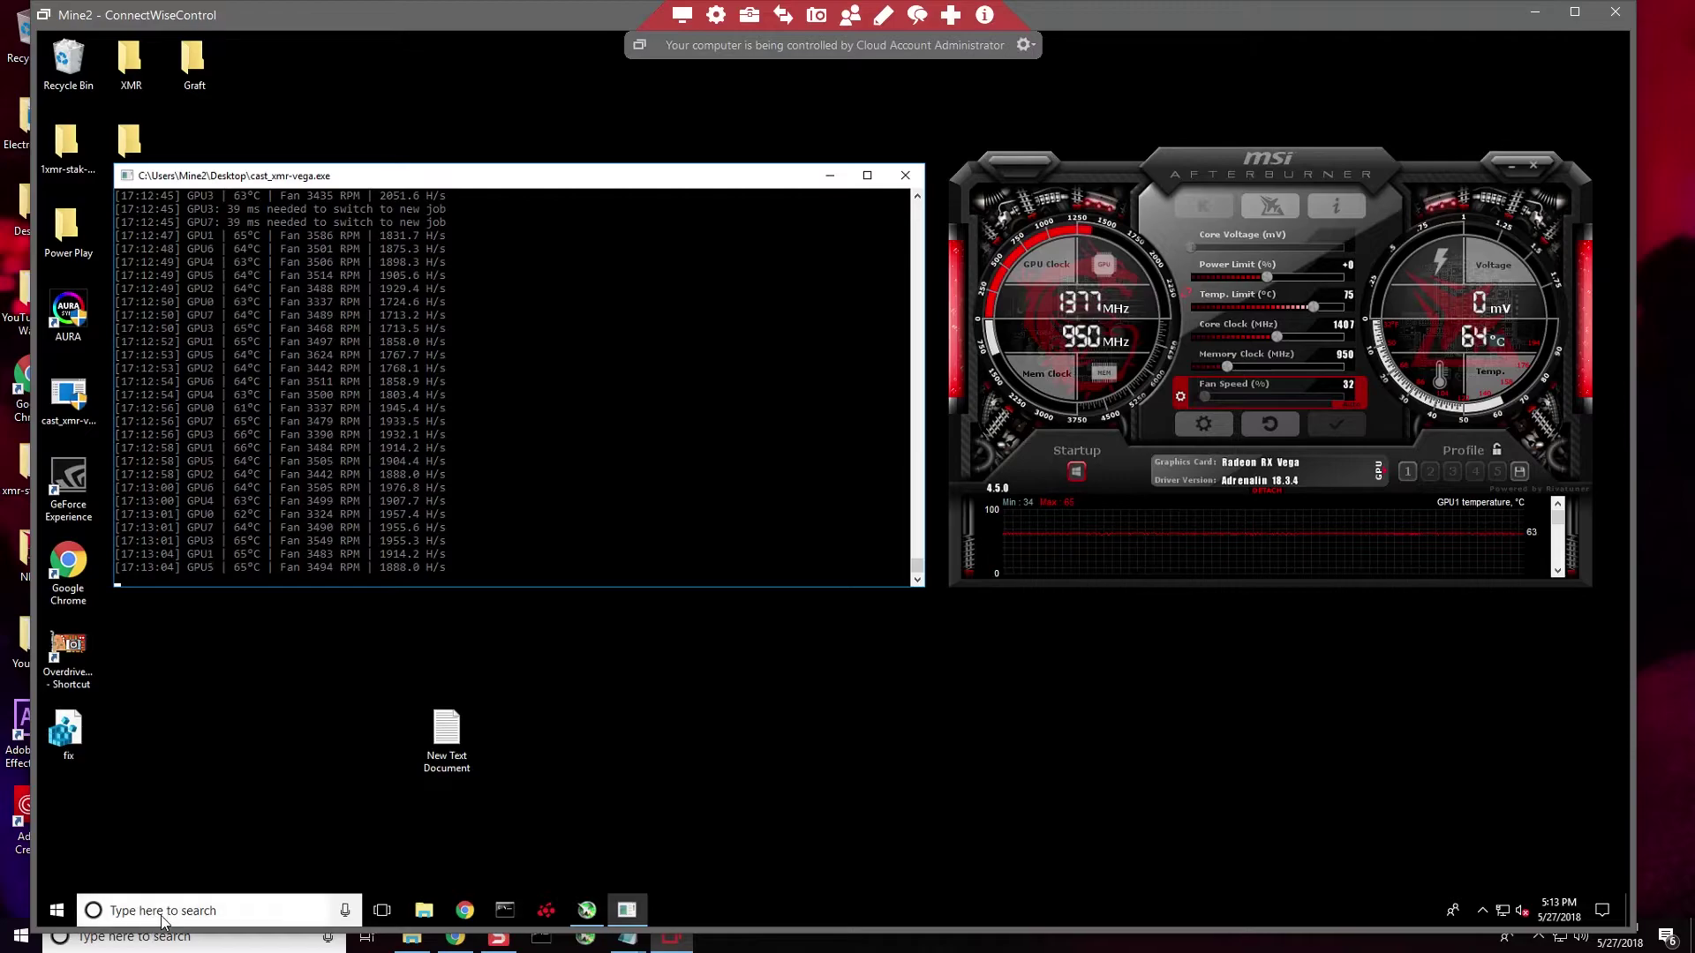
left_click(134, 918)
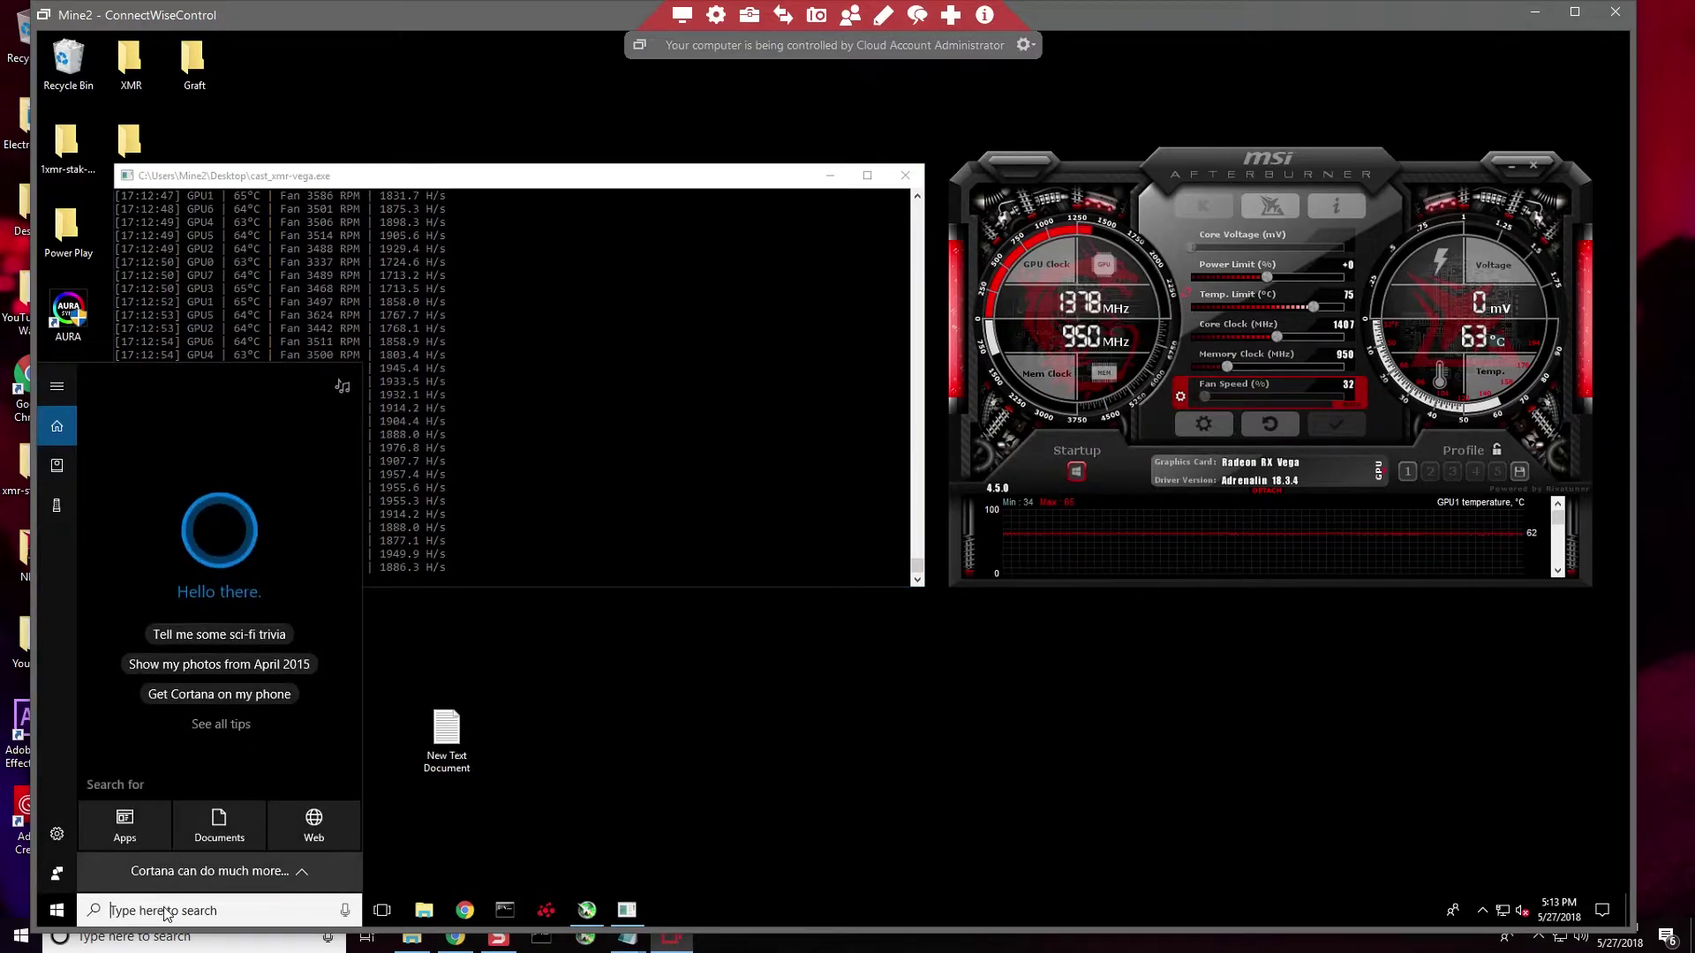
type("rege")
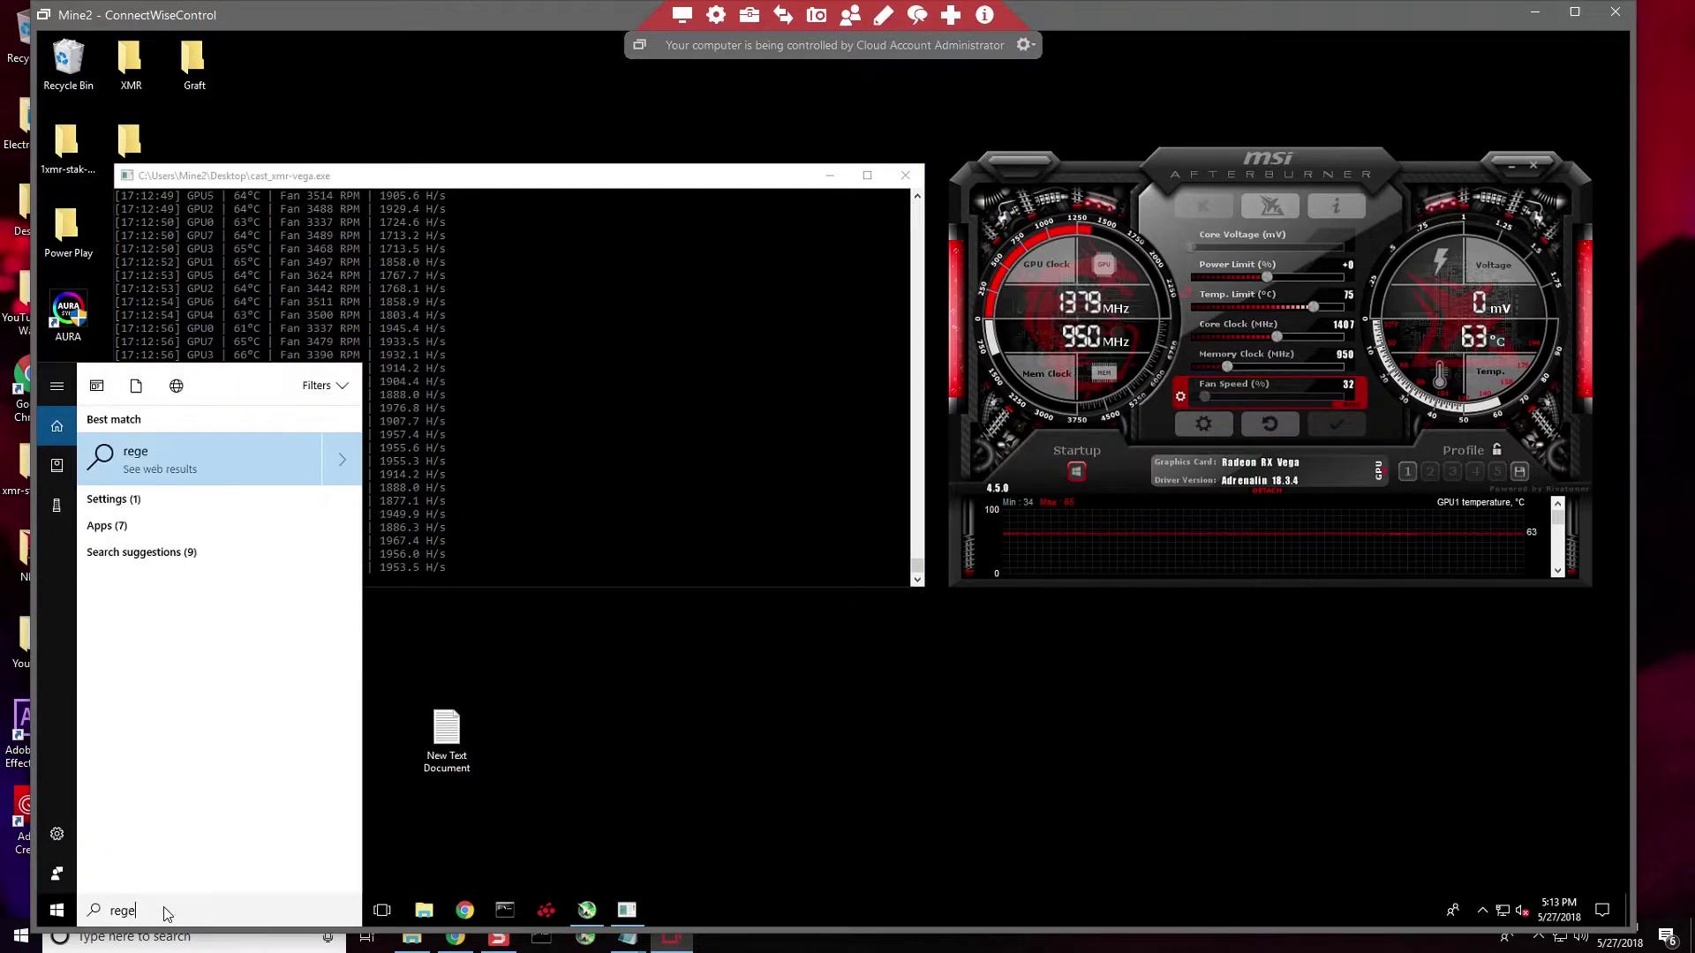
type("dit")
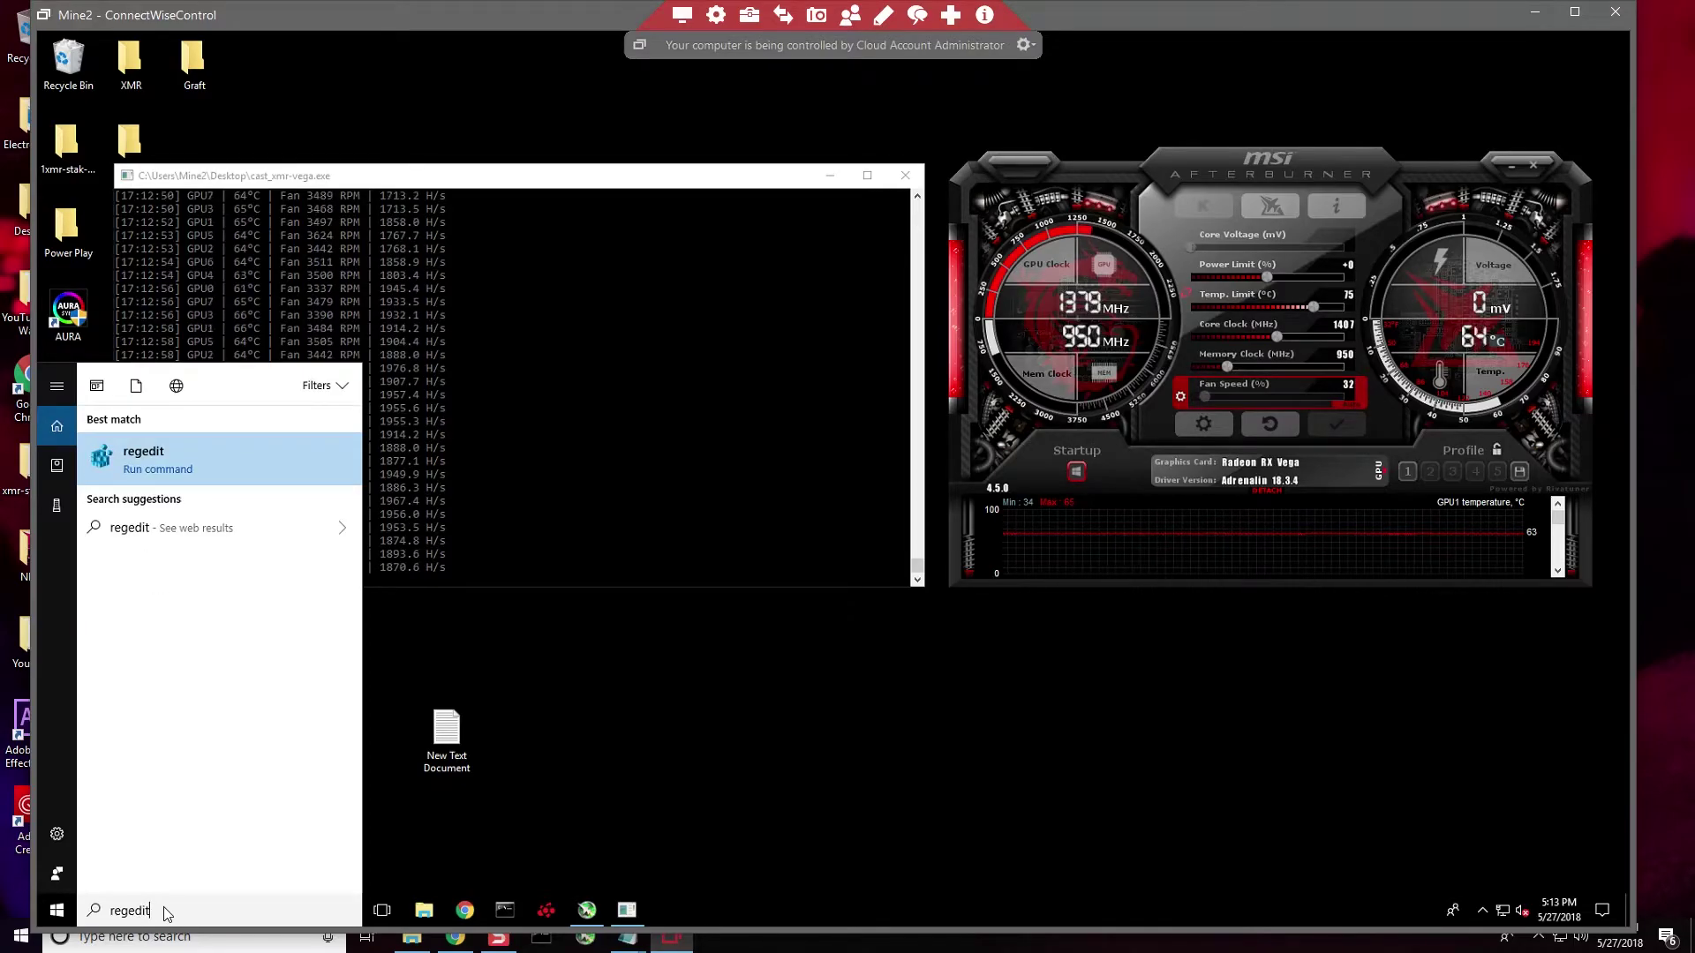
- Launch Registry Editor and shrink the remote session window toward the top left
key("Return")
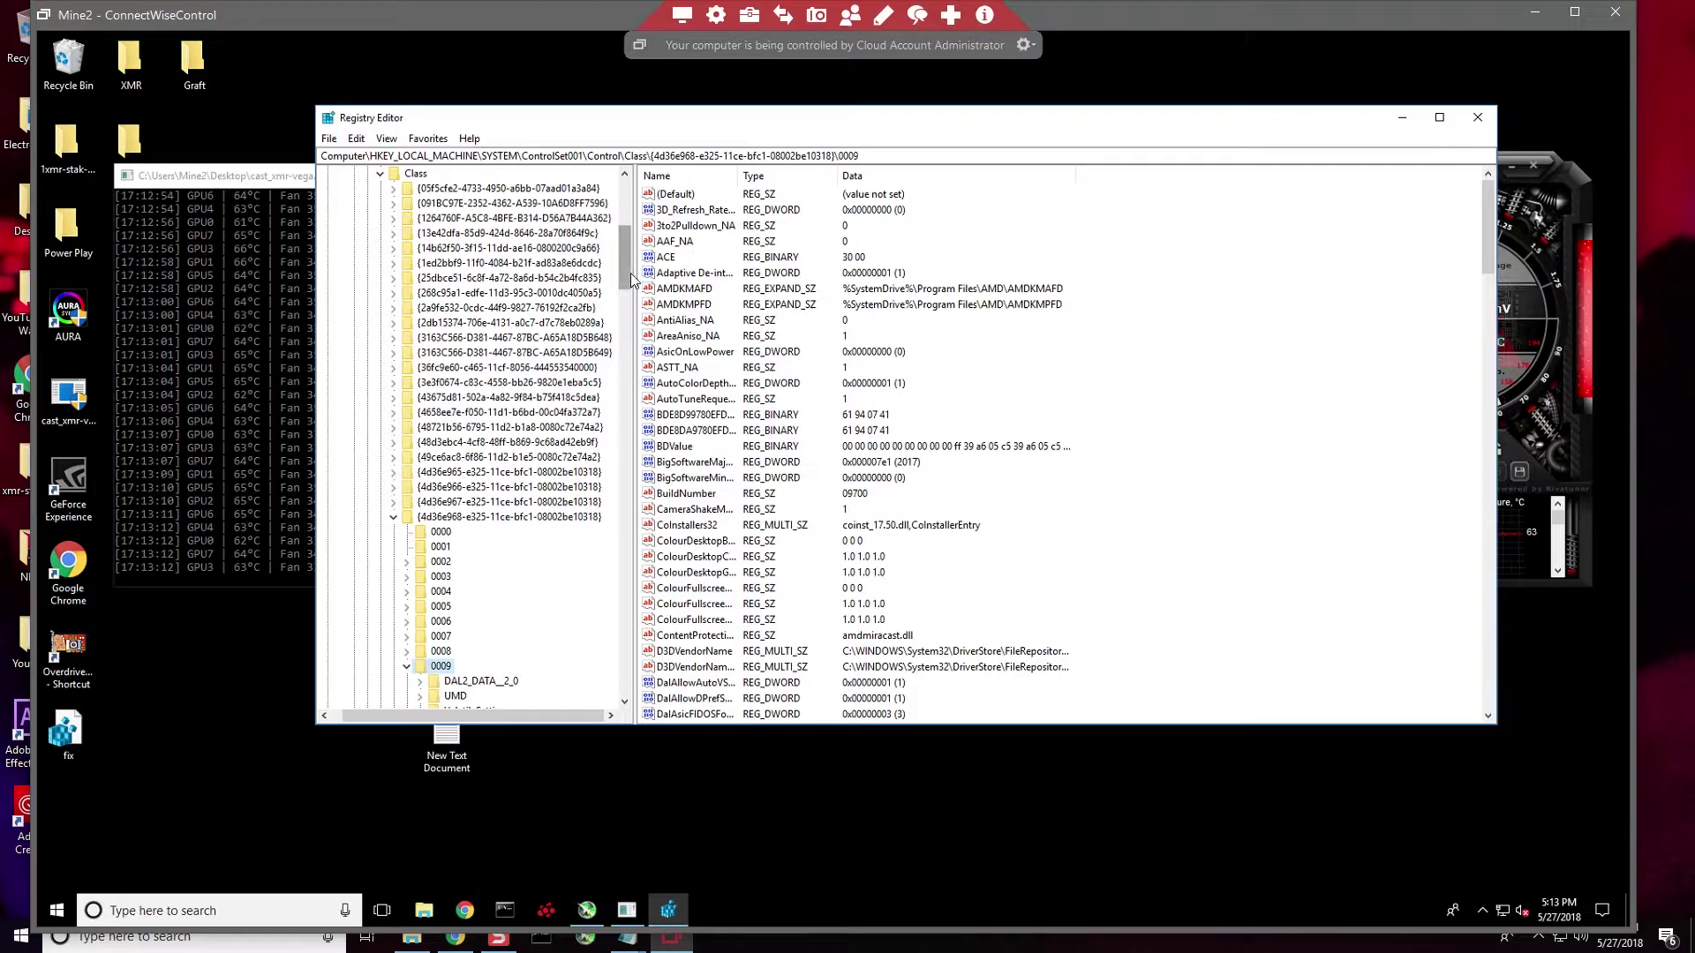
scroll(628, 262, "up", 1)
scroll(627, 235, "up", 7)
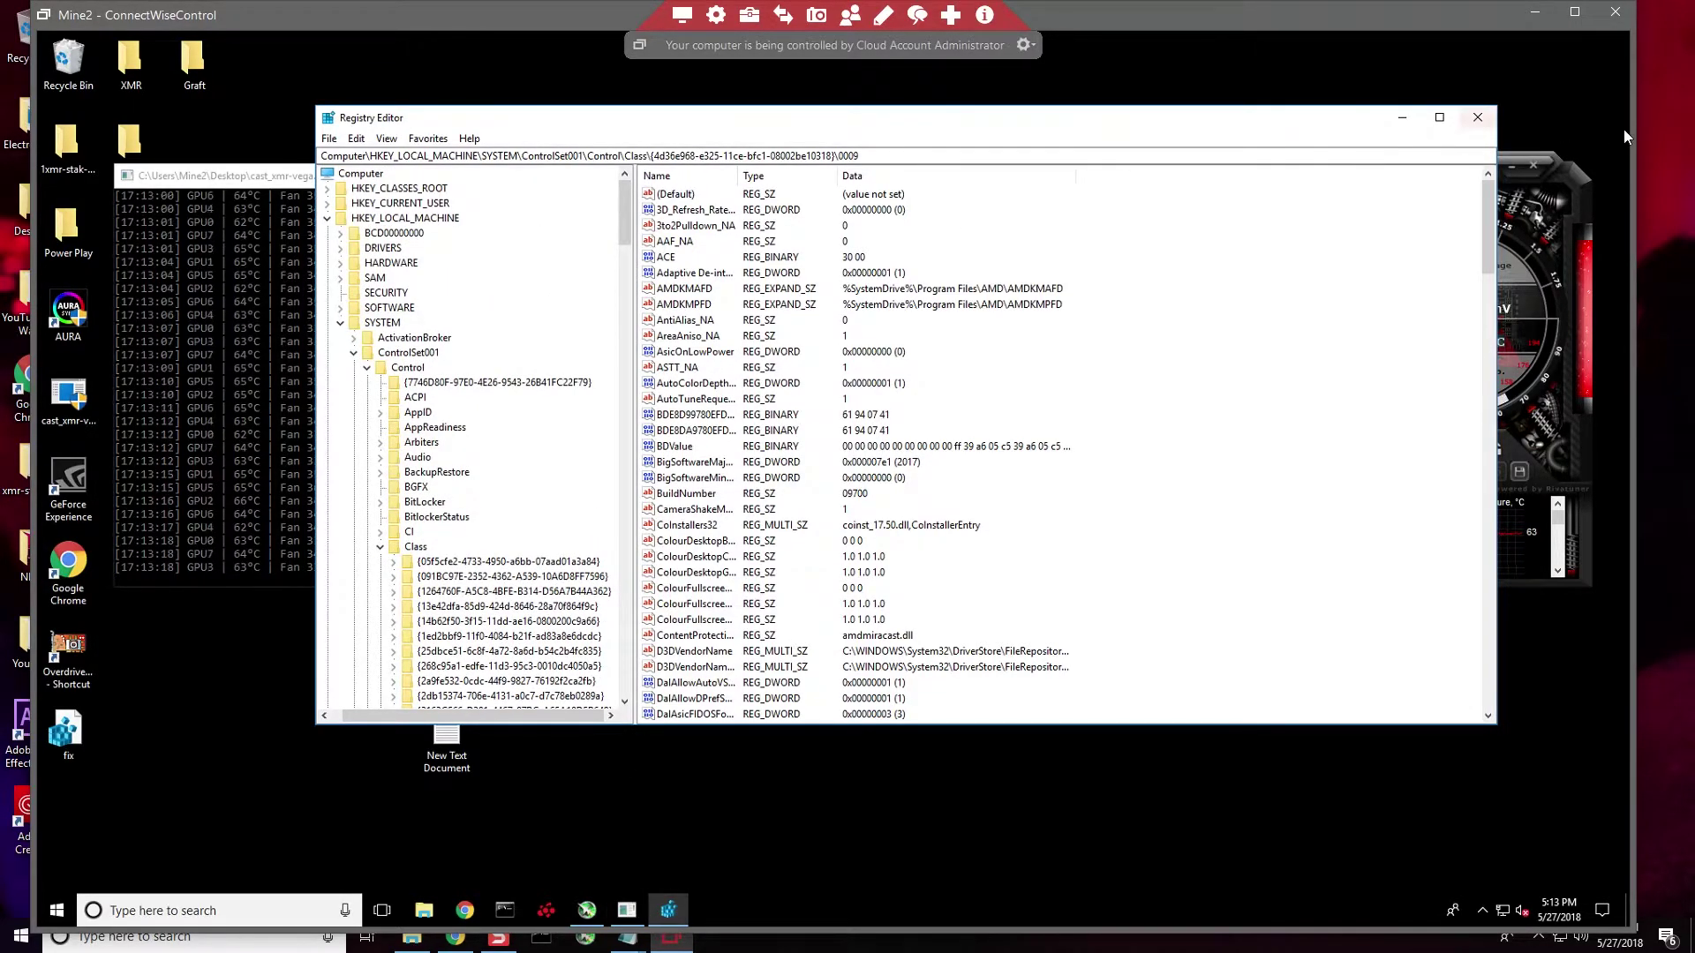
left_click_drag(1627, 129, 1325, 139)
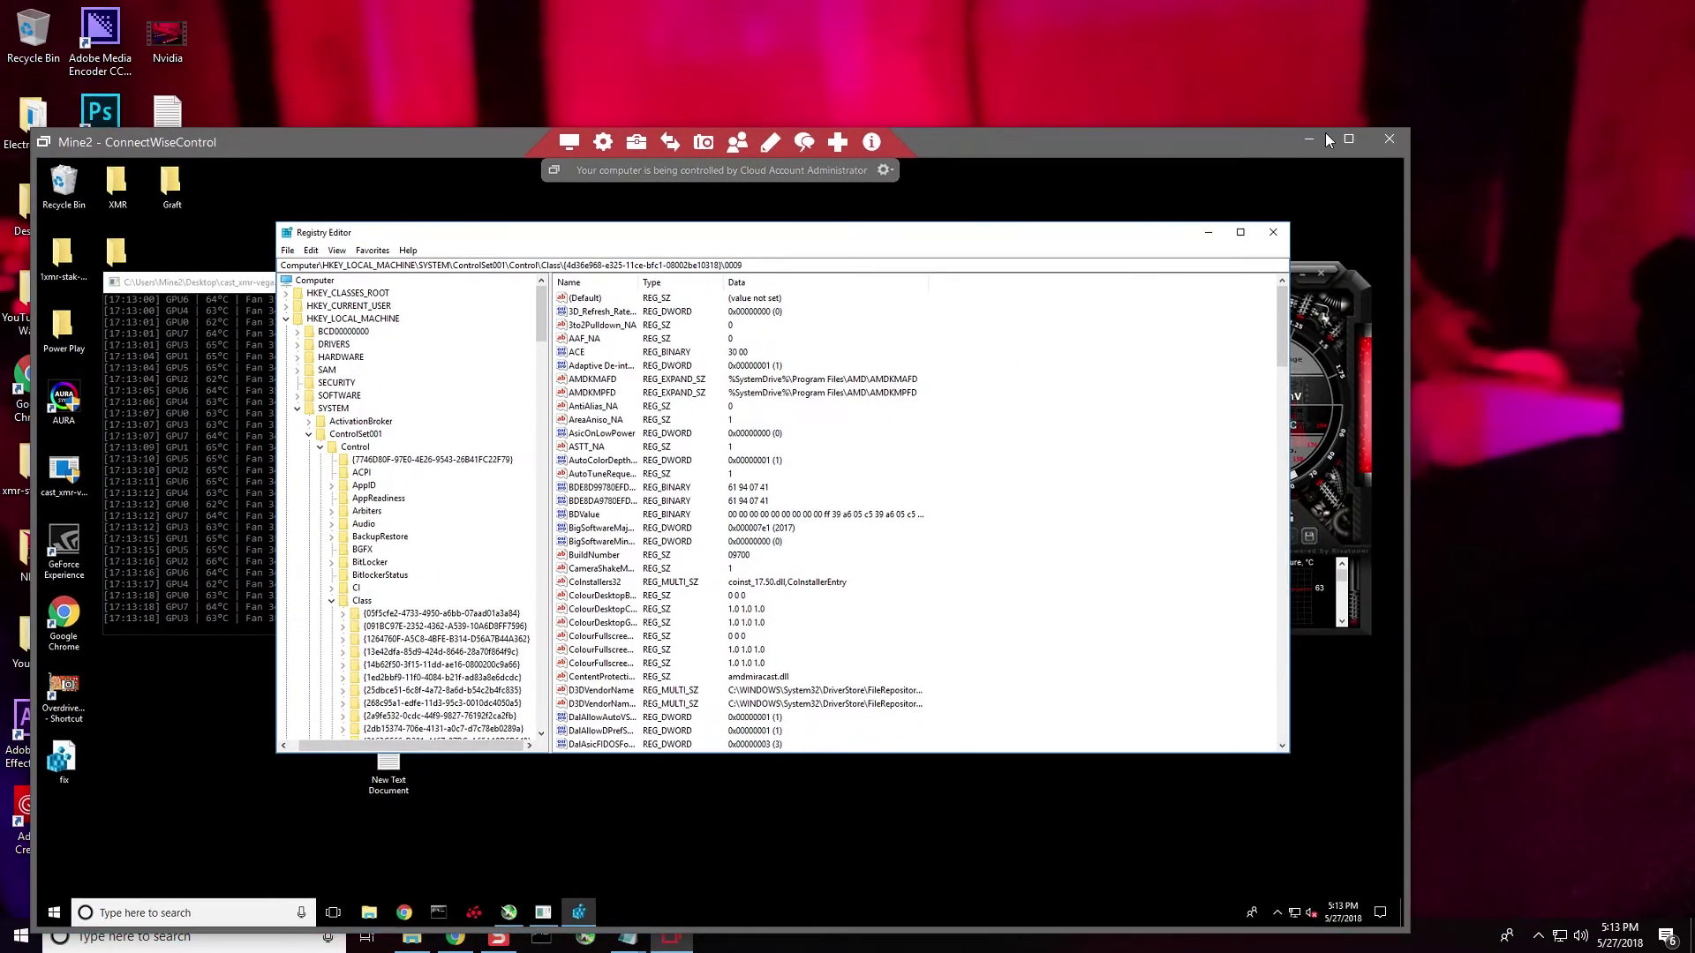
left_click_drag(1076, 136, 1036, 56)
- Bring the fix note forward and place it on the right side of the screen
mouse_move(628, 936)
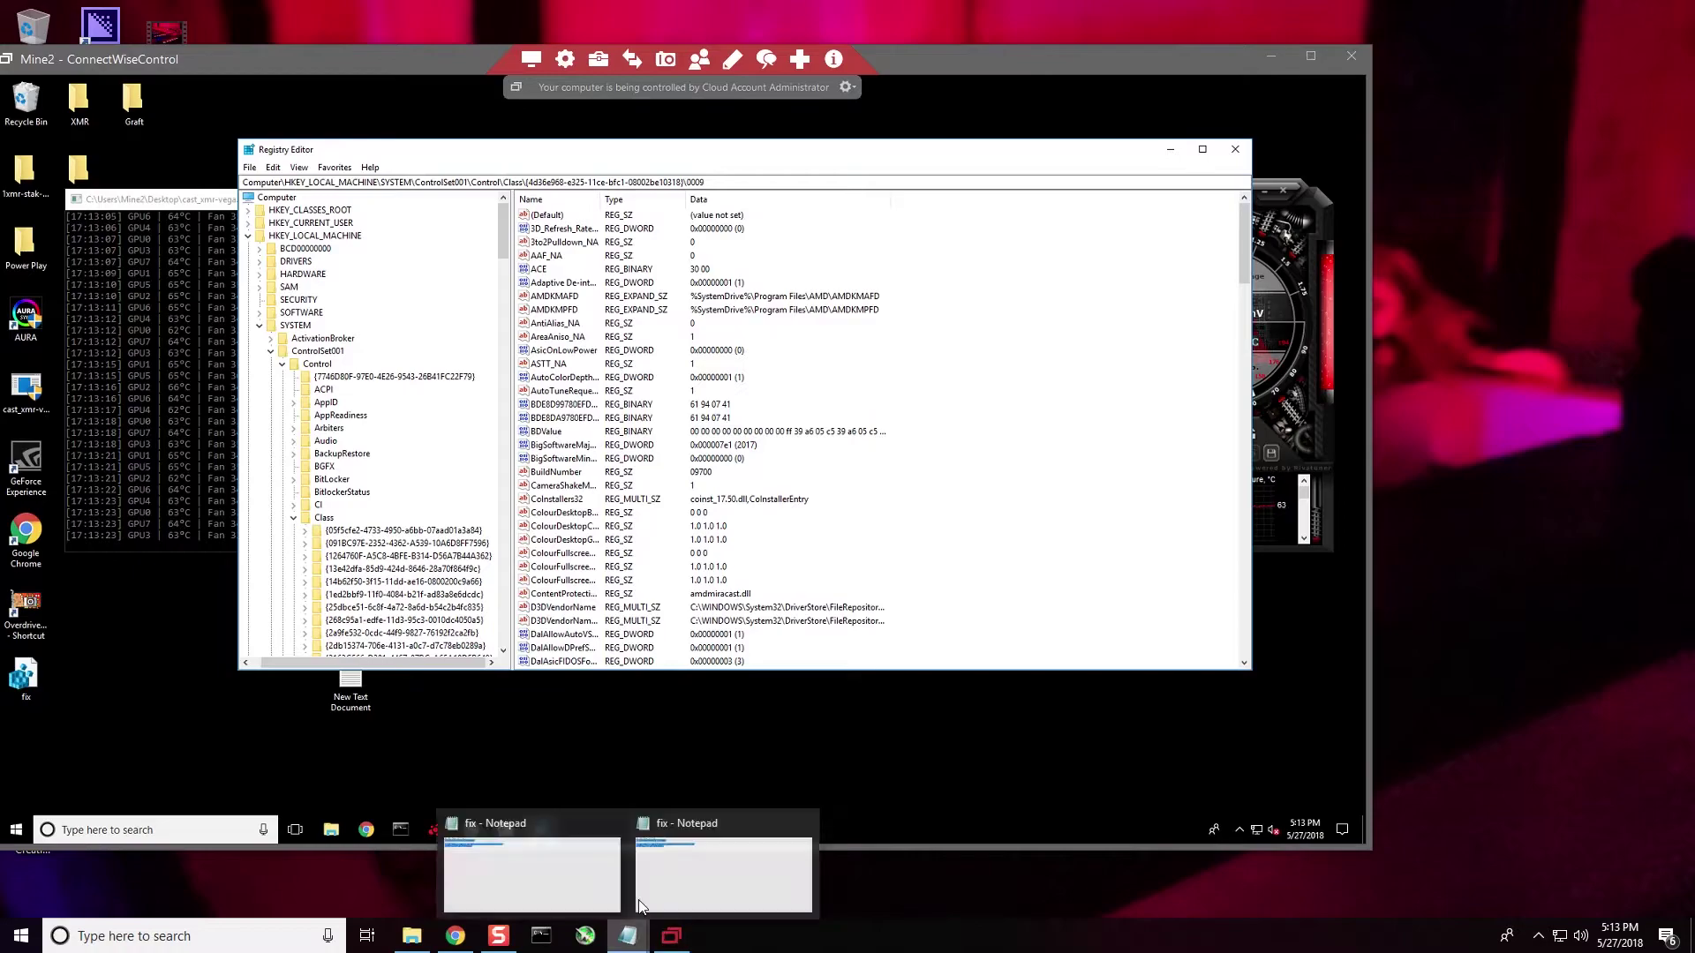
left_click(719, 865)
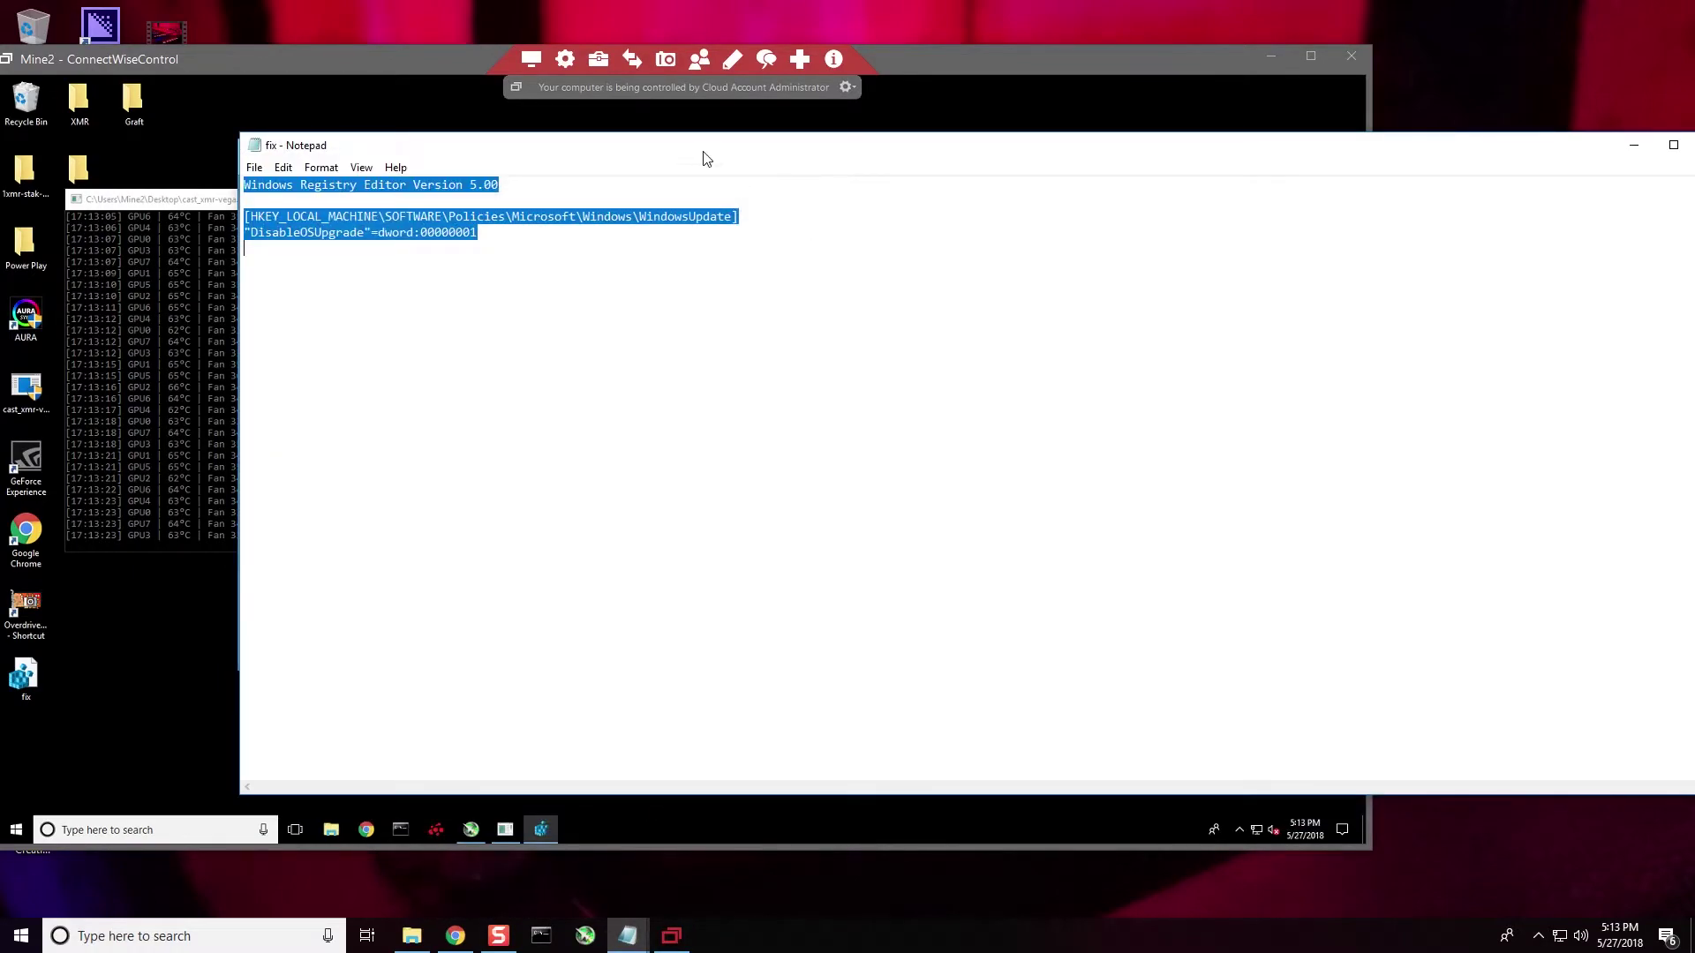
left_click_drag(706, 159, 1565, 221)
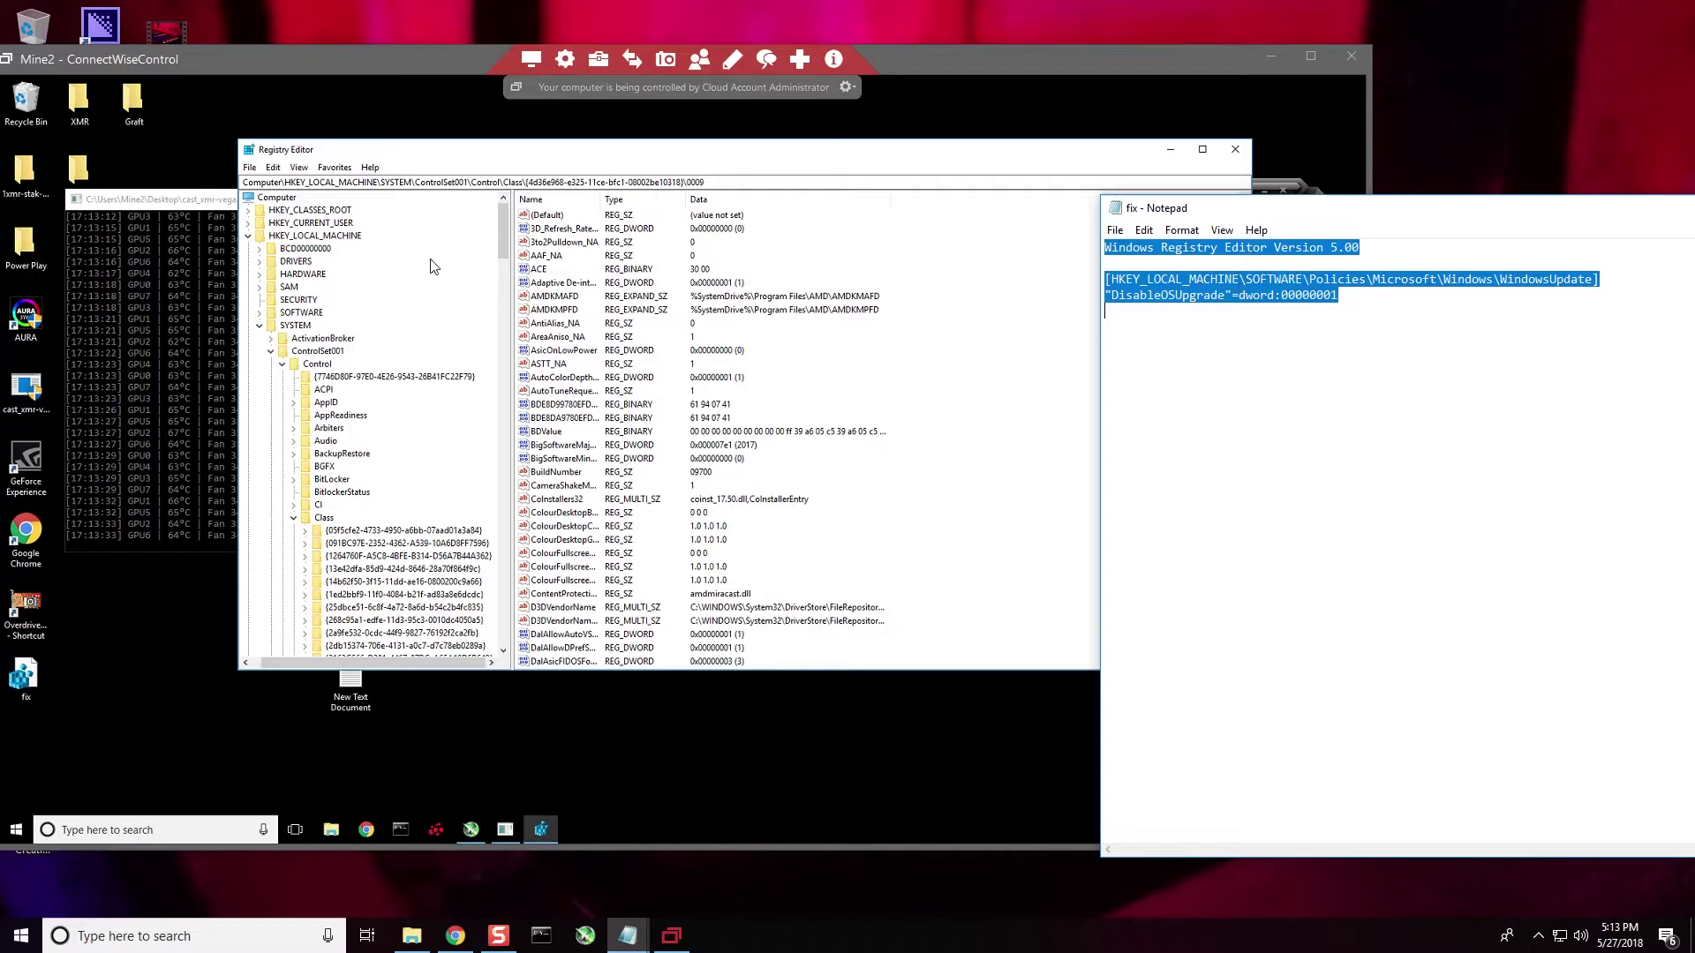
- Expand HKEY_LOCAL_MACHINE\SOFTWARE\Policies, checking each part of the path against the fix note
left_click(287, 237)
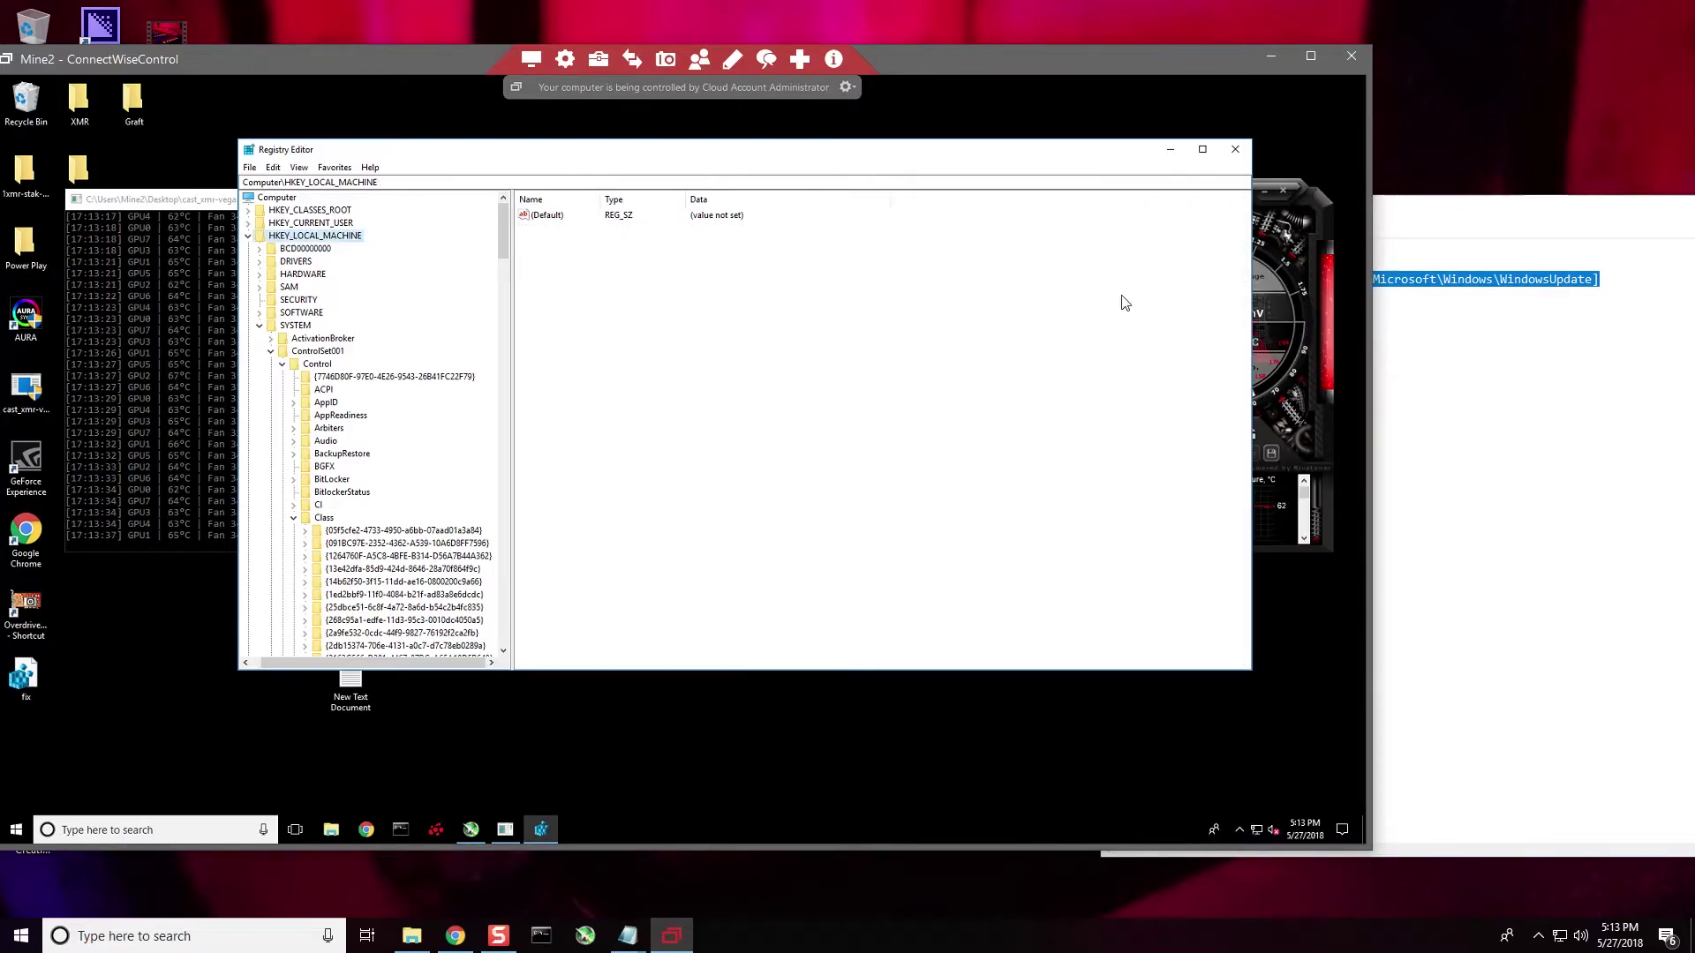
left_click(1513, 377)
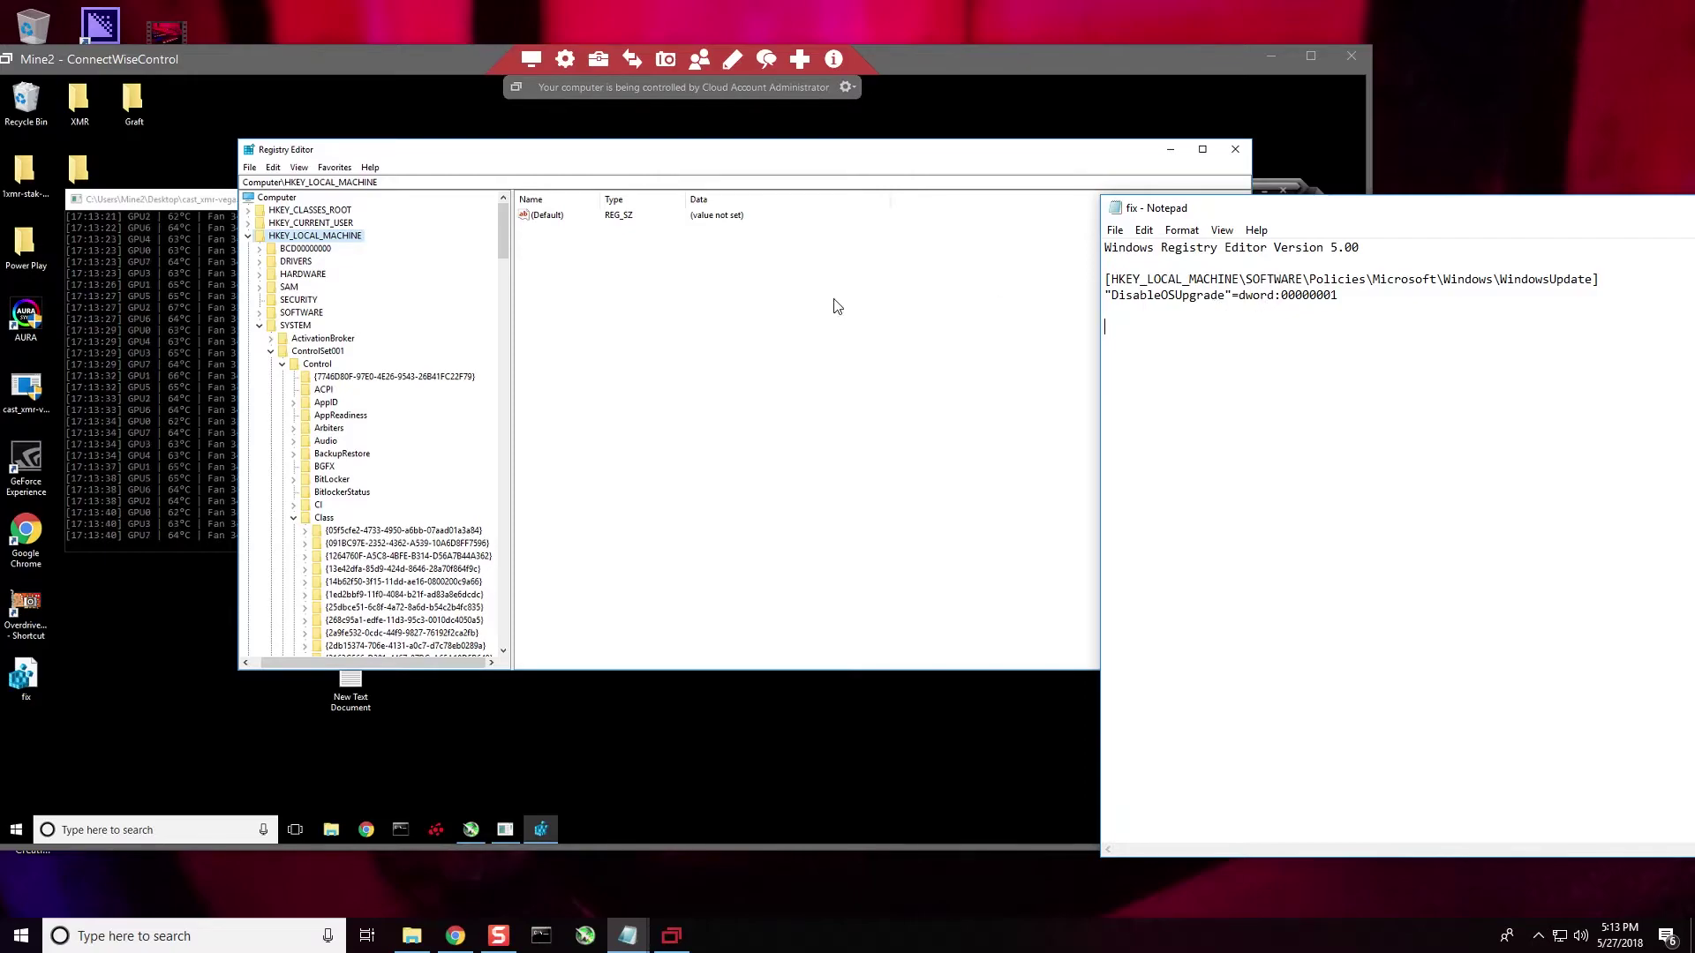
left_click(260, 312)
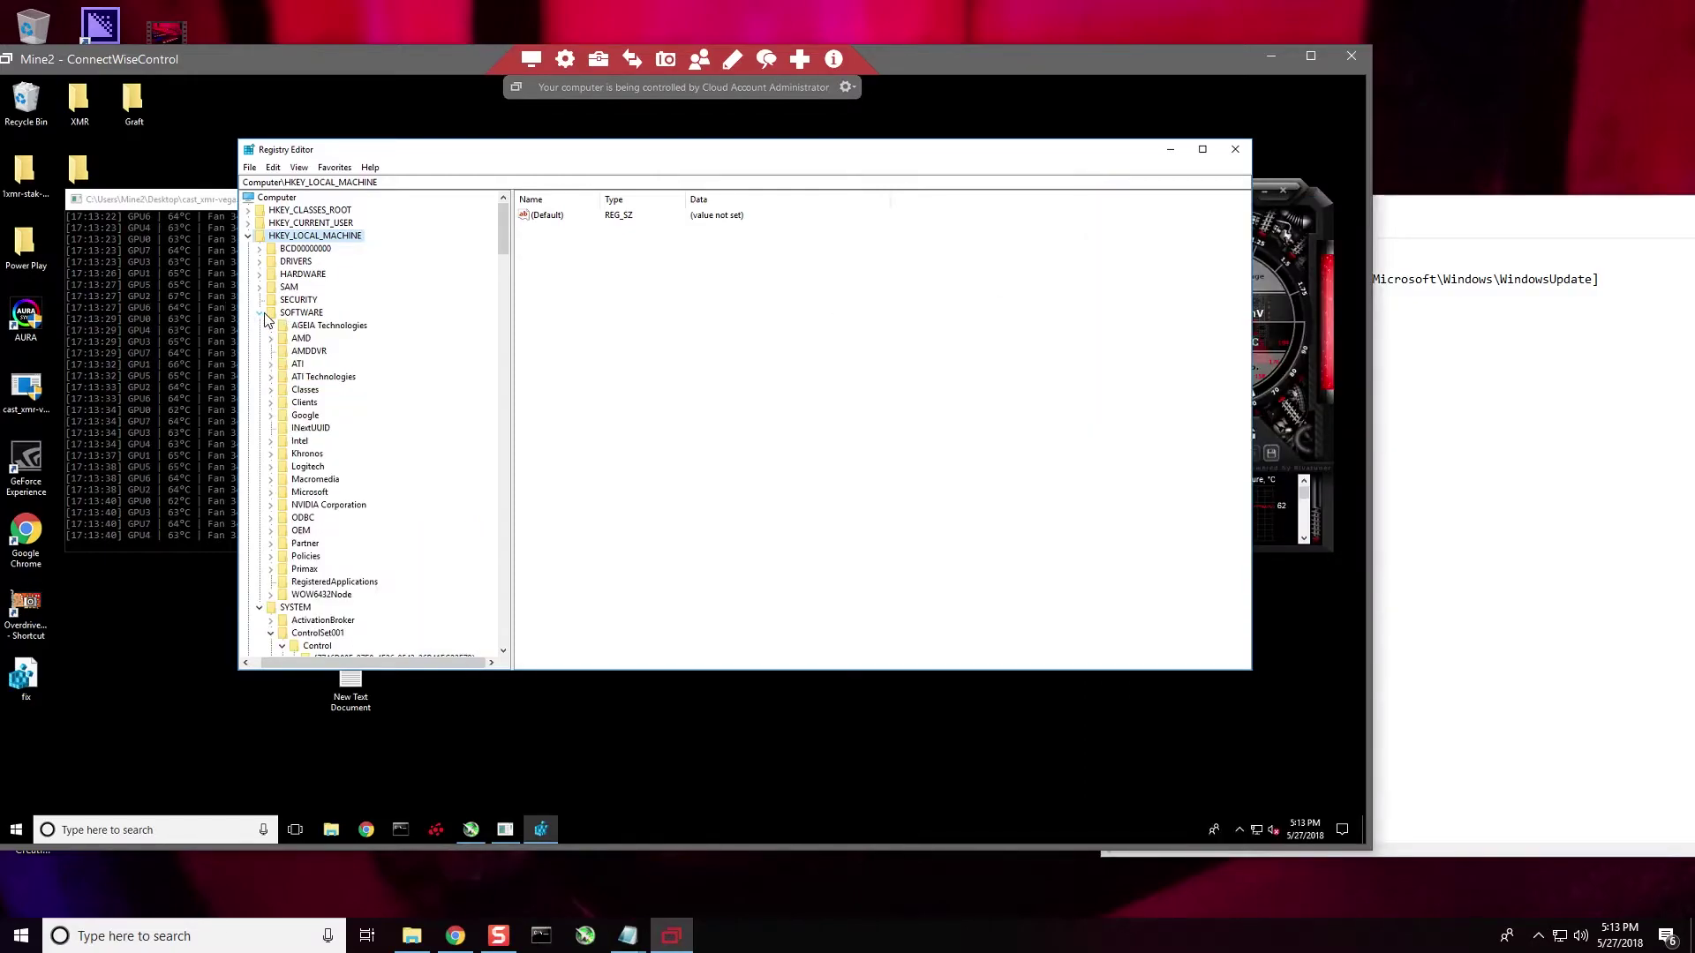
left_click(1427, 323)
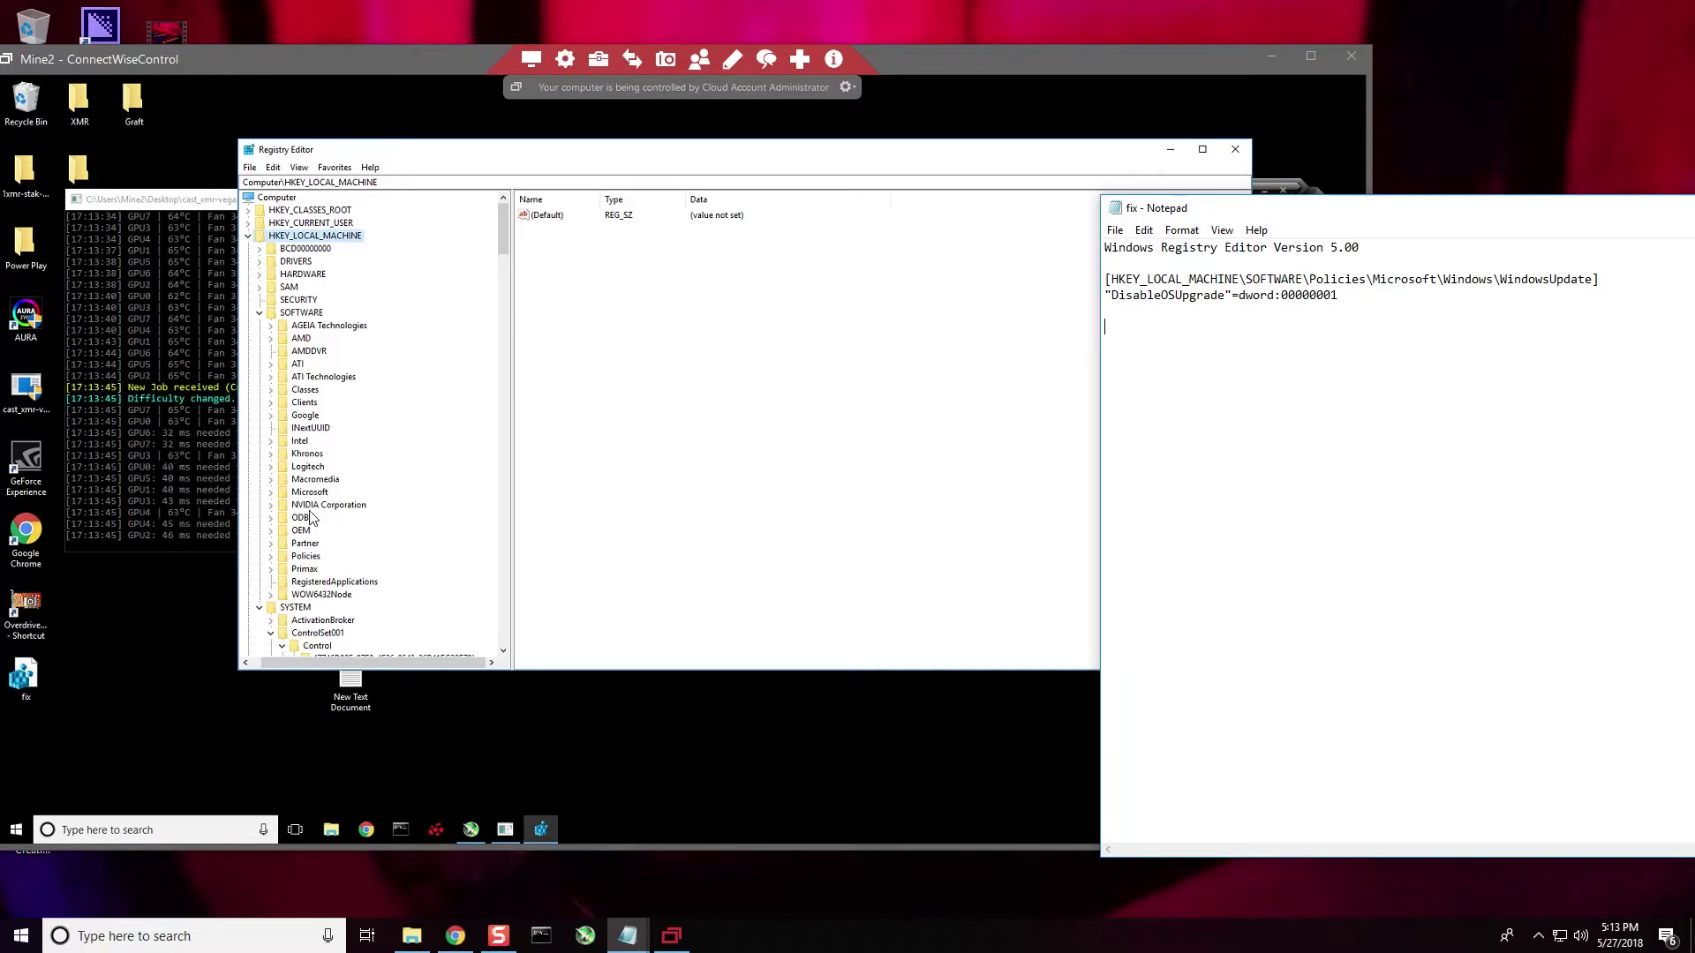
left_click(271, 556)
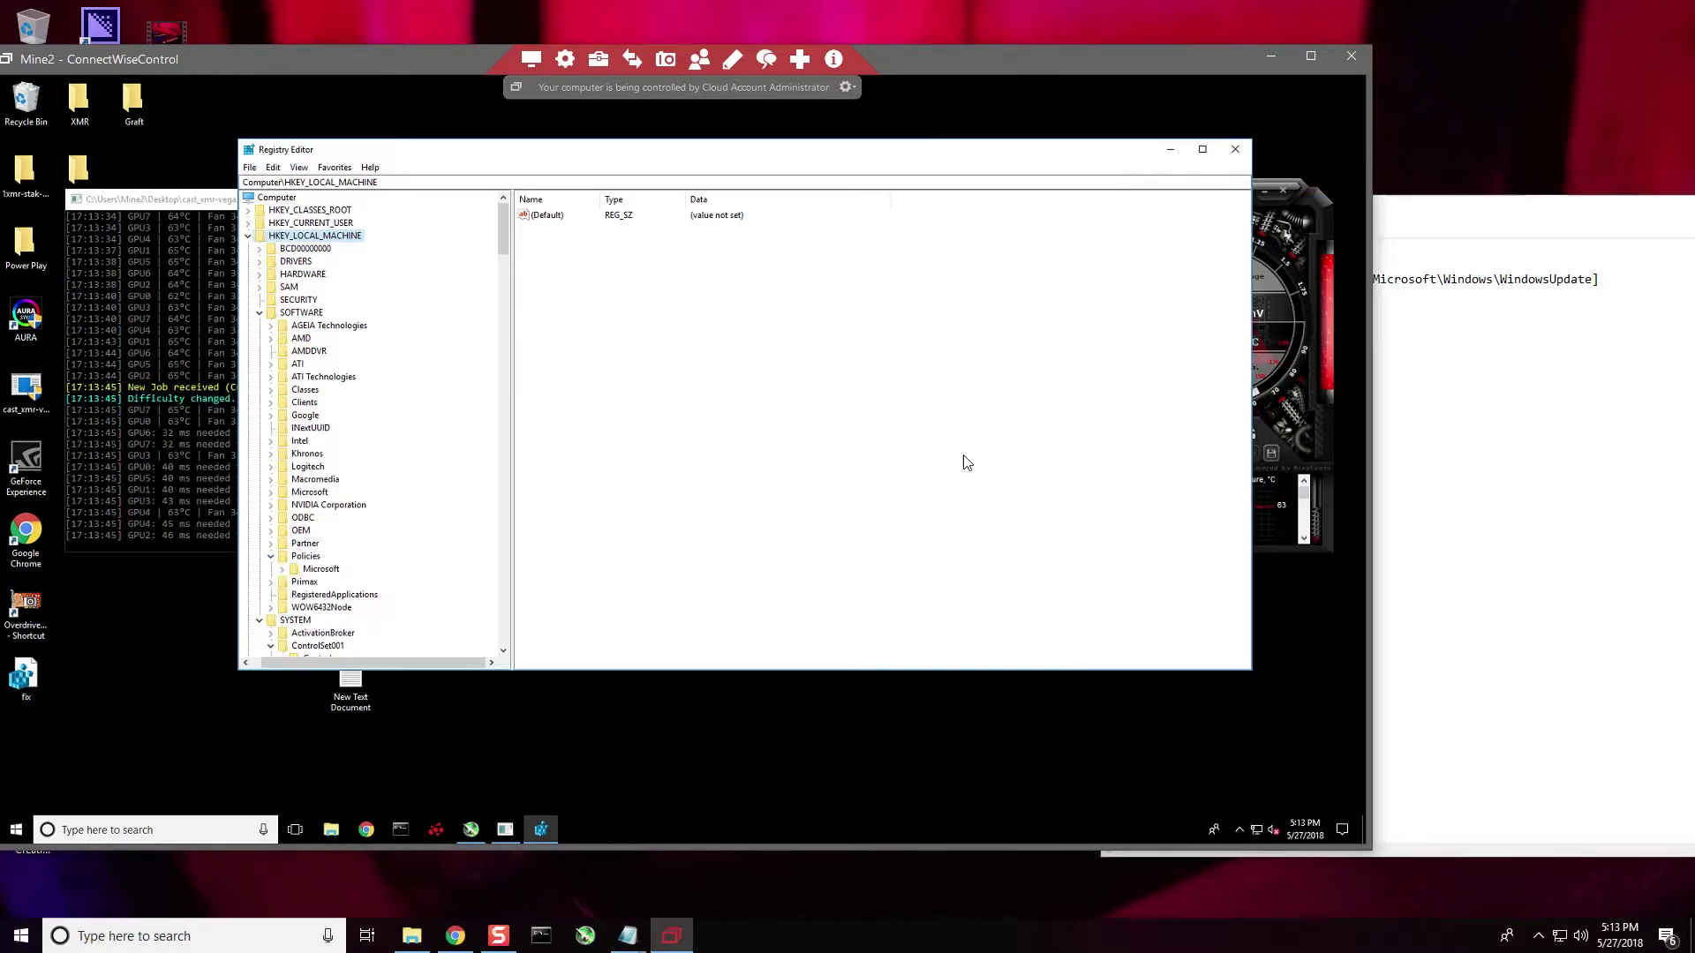
left_click(1518, 423)
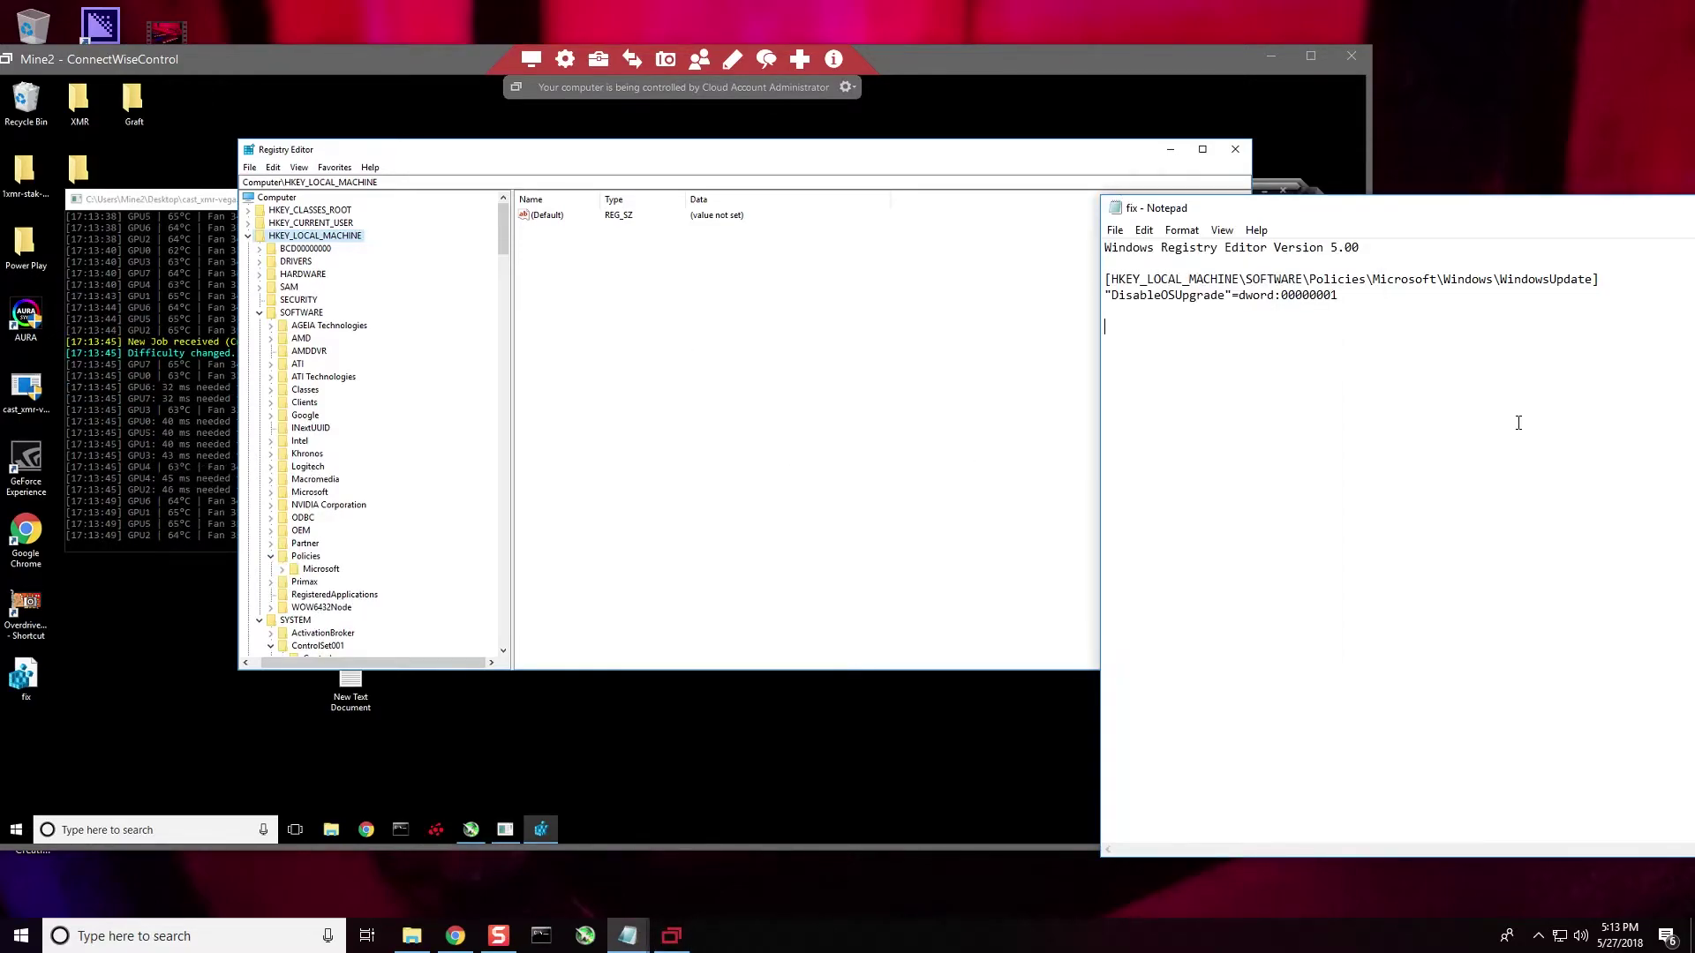
- Expand Microsoft\Windows under Policies and scroll to view its subkeys
double_click(362, 570)
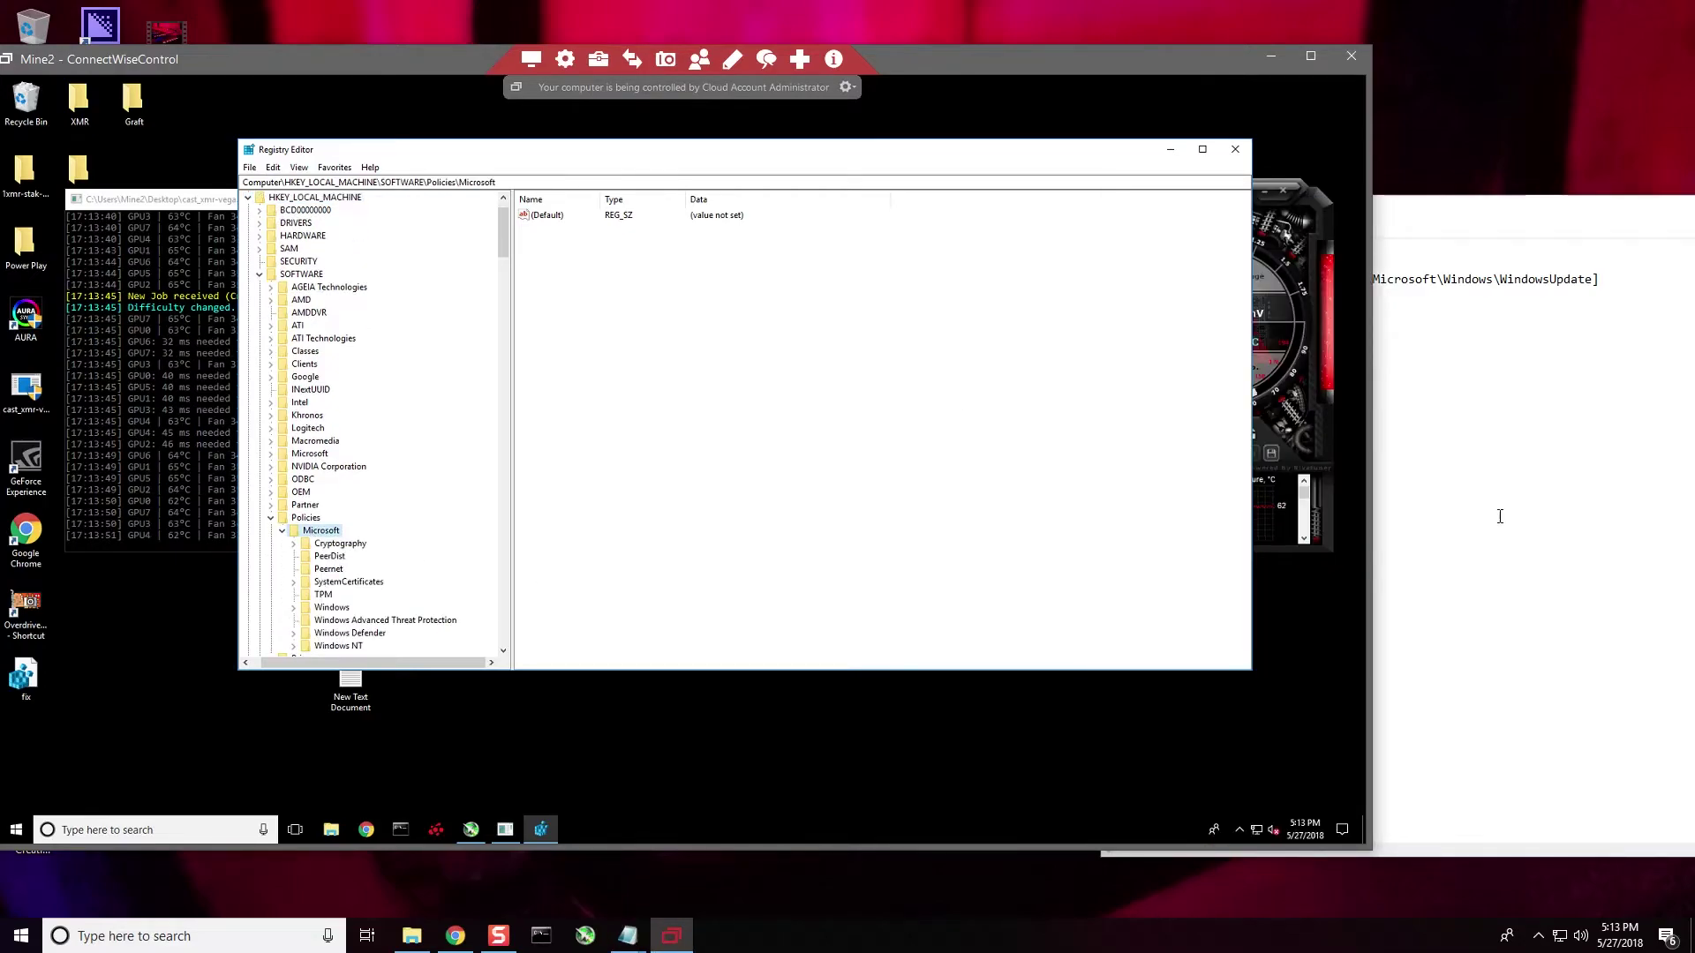
left_click(1560, 496)
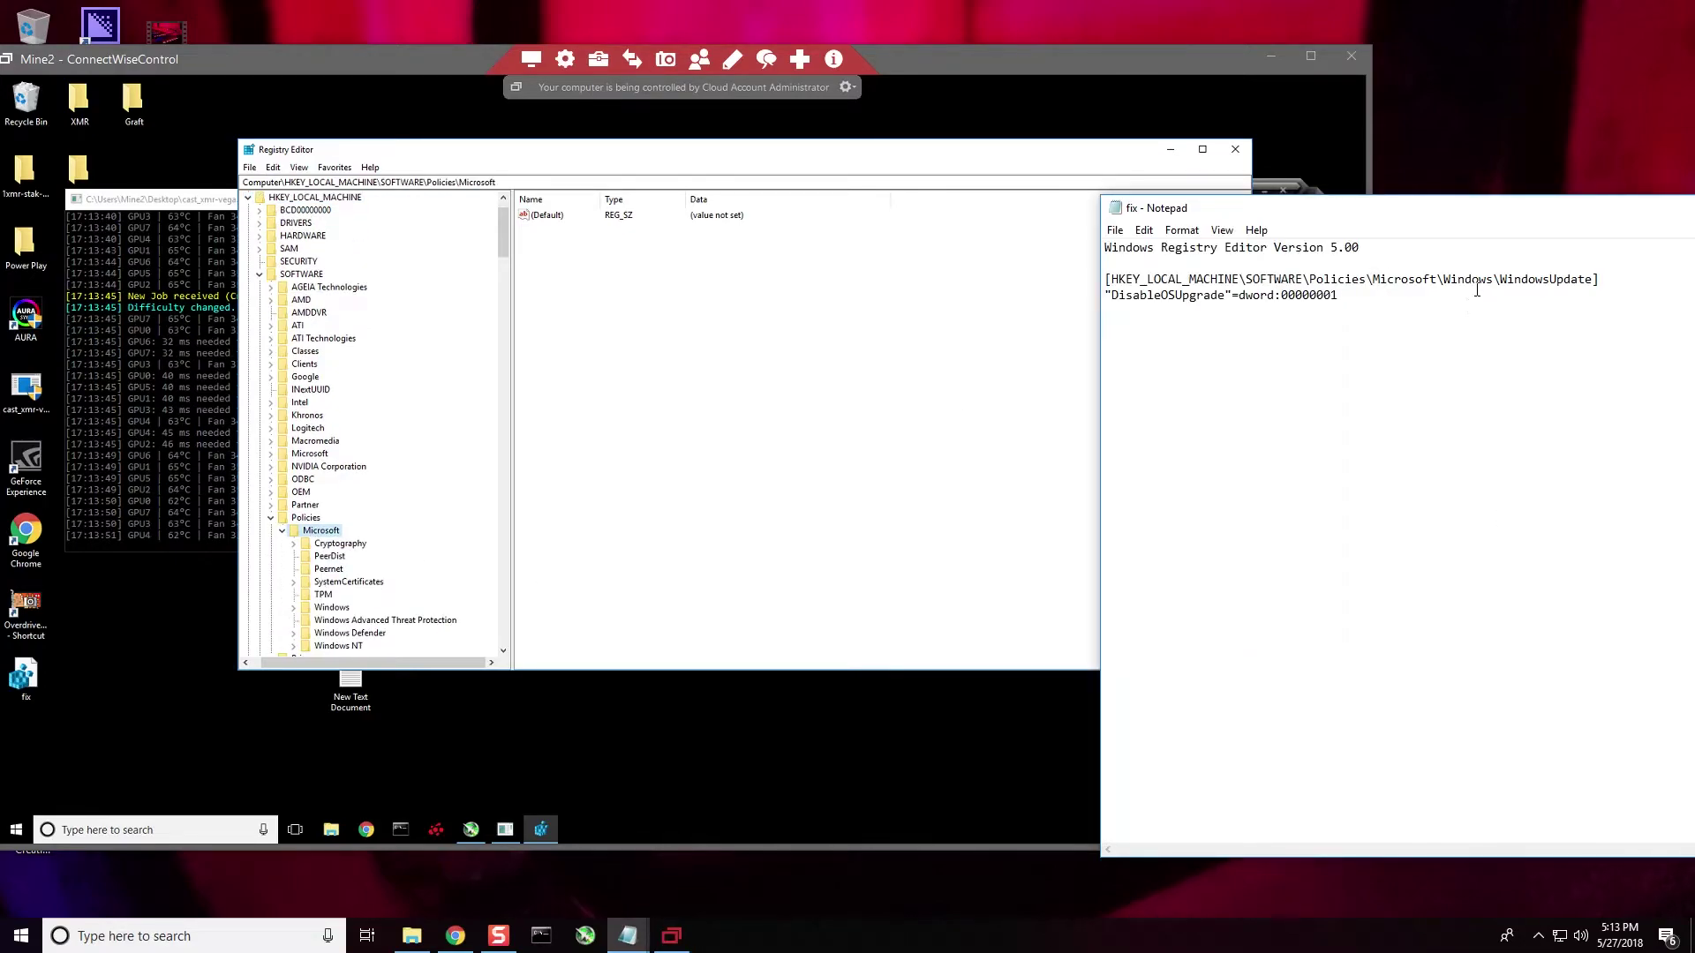
left_click(628, 549)
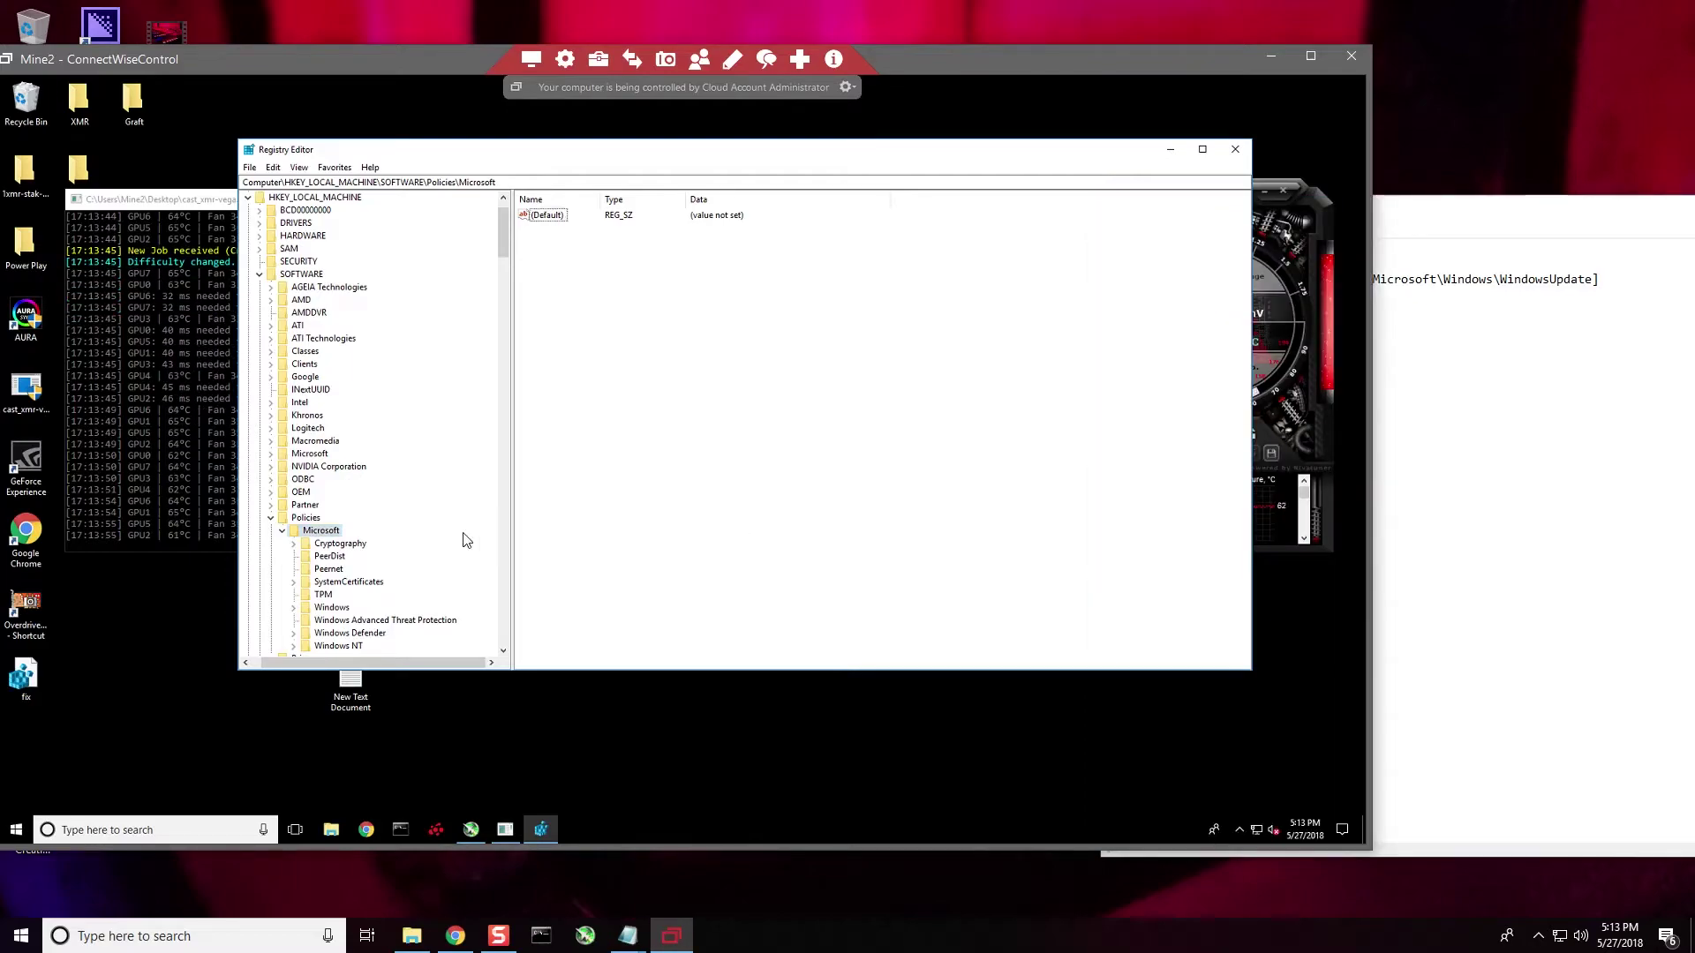
left_click(294, 607)
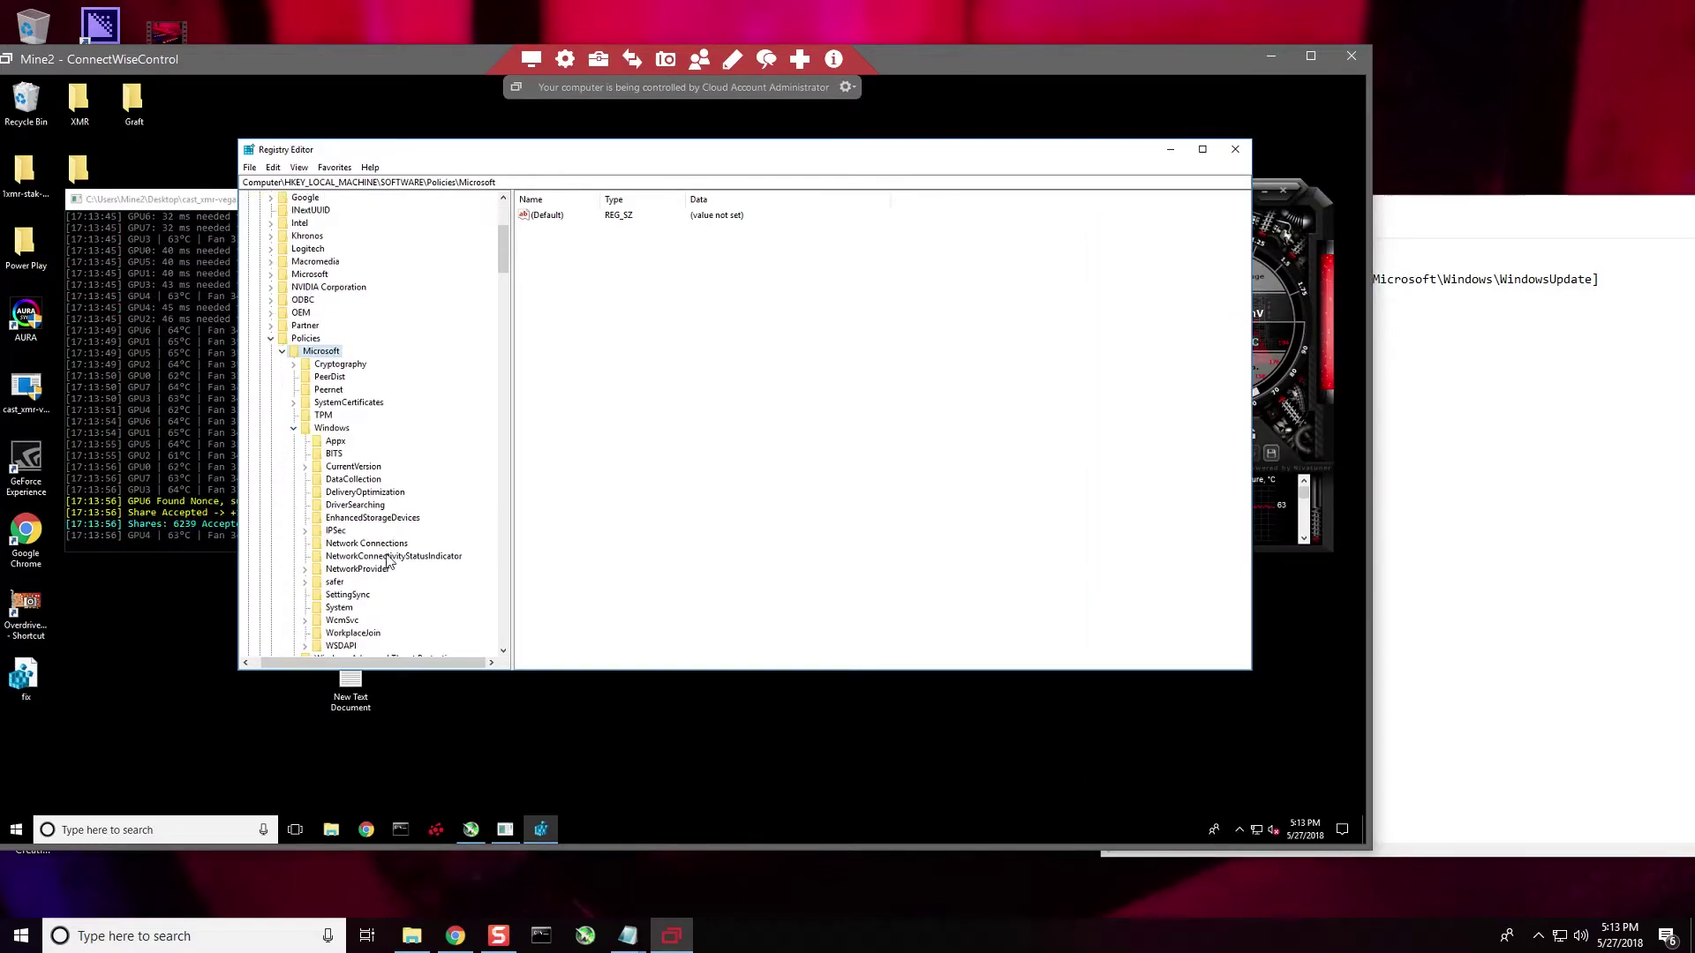
scroll(392, 556, "down", 1)
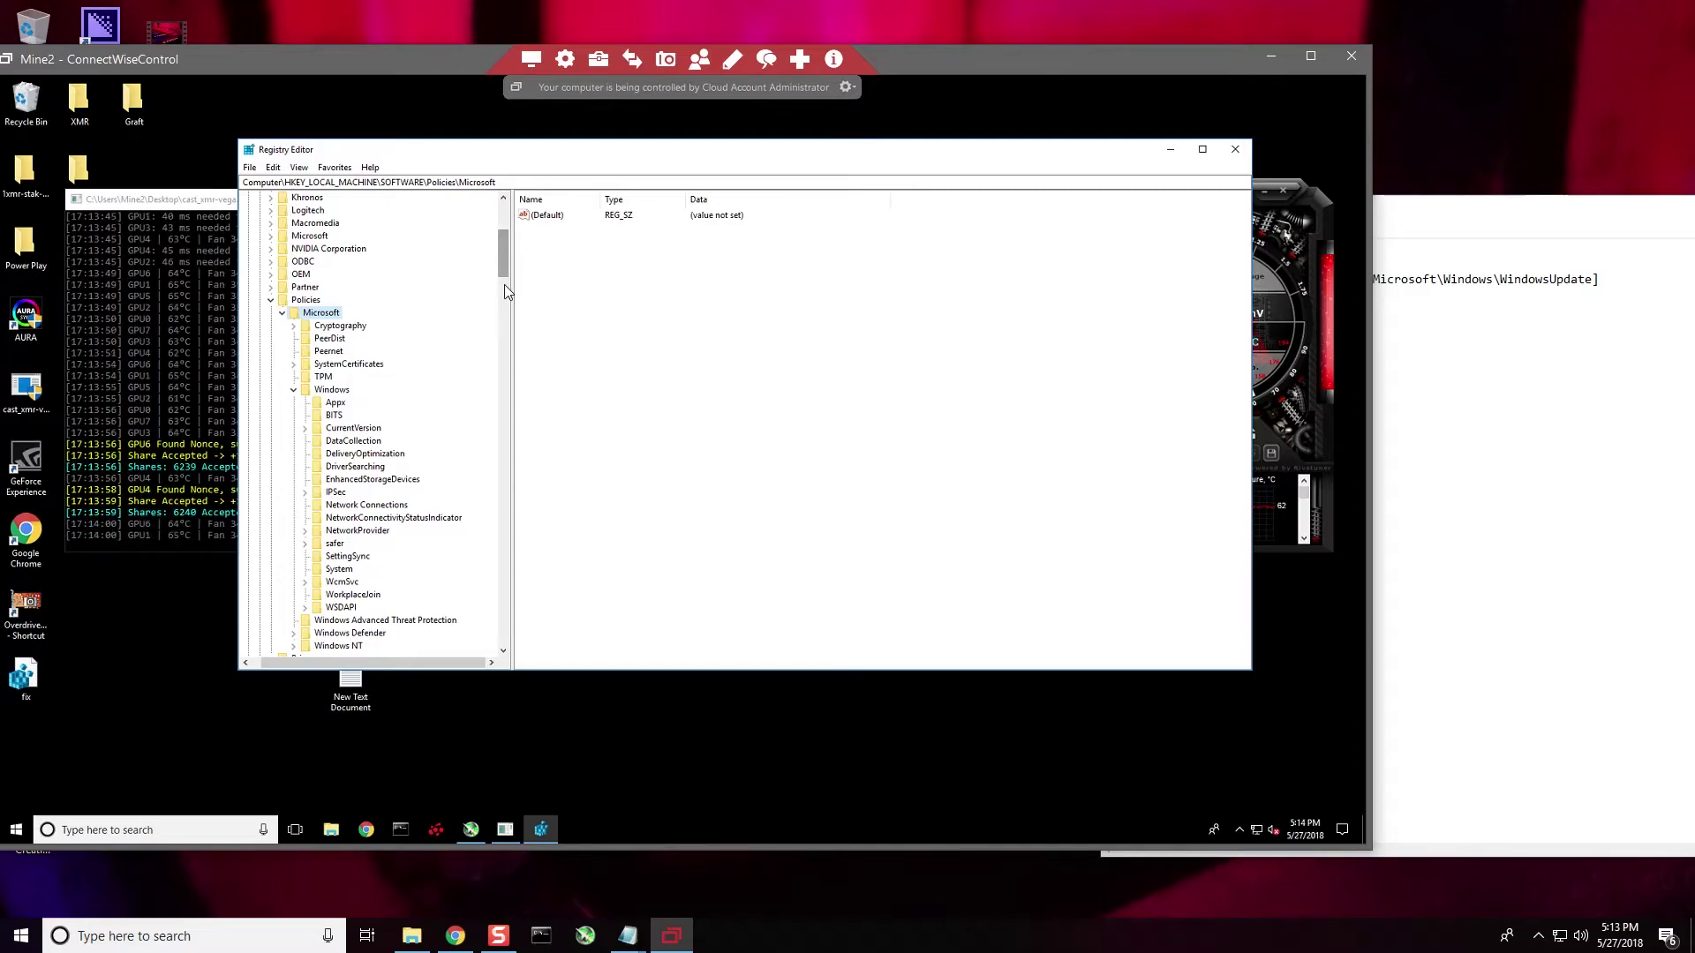
scroll(505, 292, "down", 7)
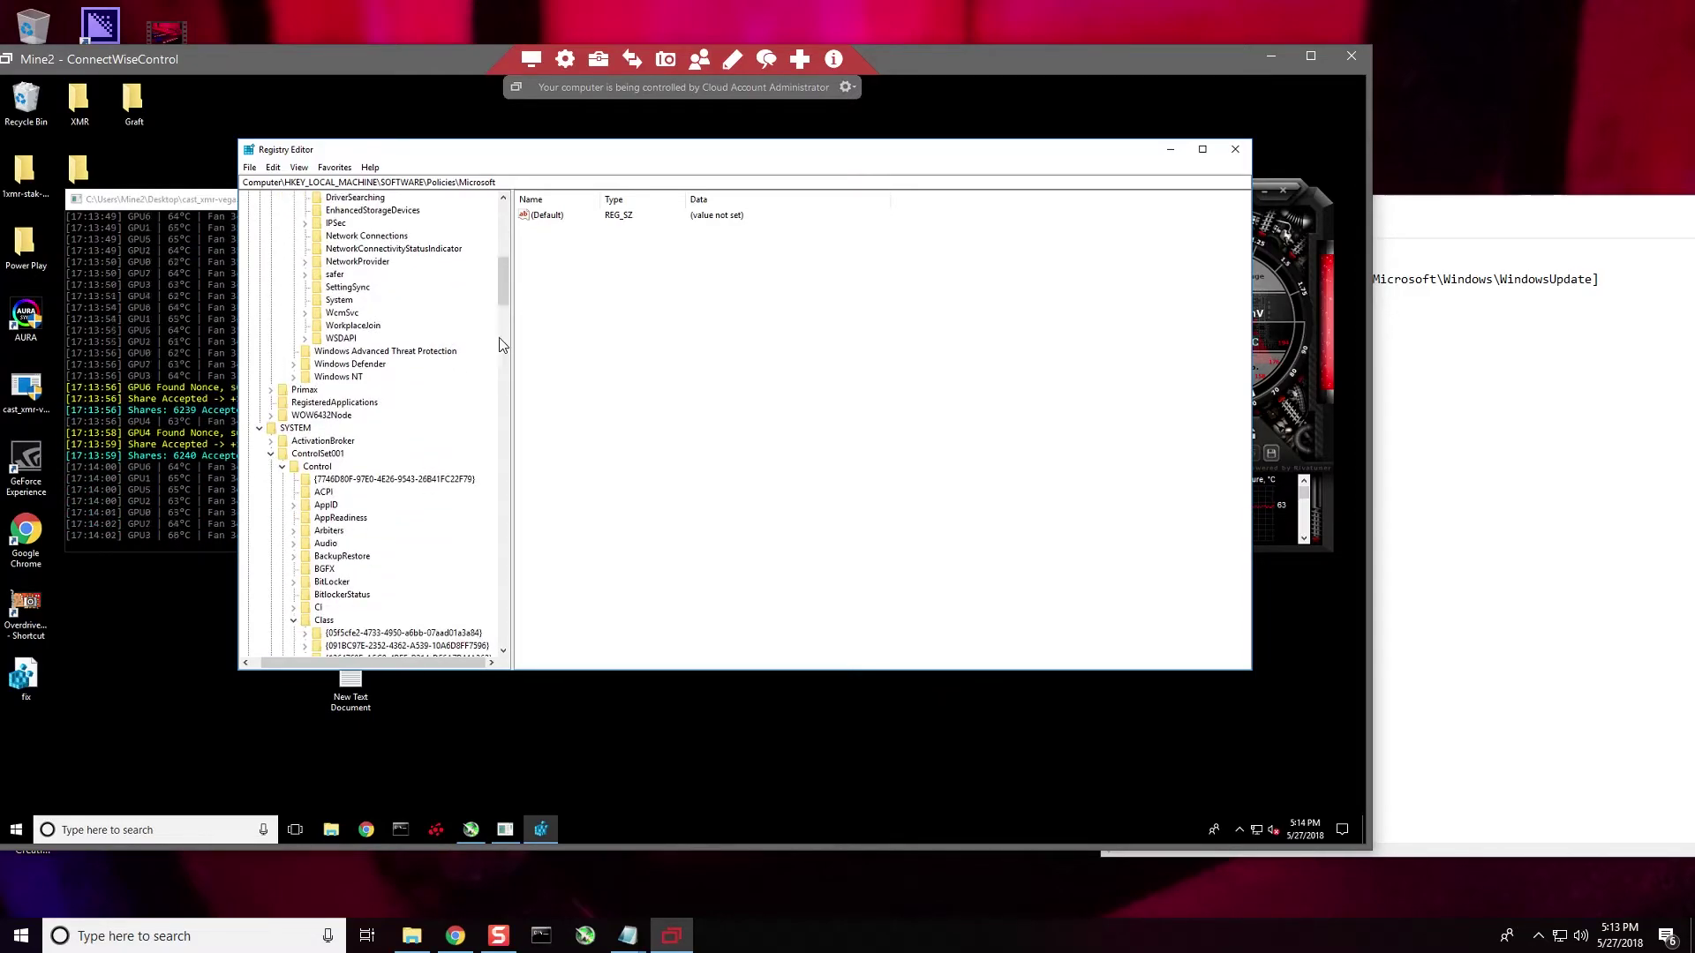
left_click_drag(498, 294, 501, 275)
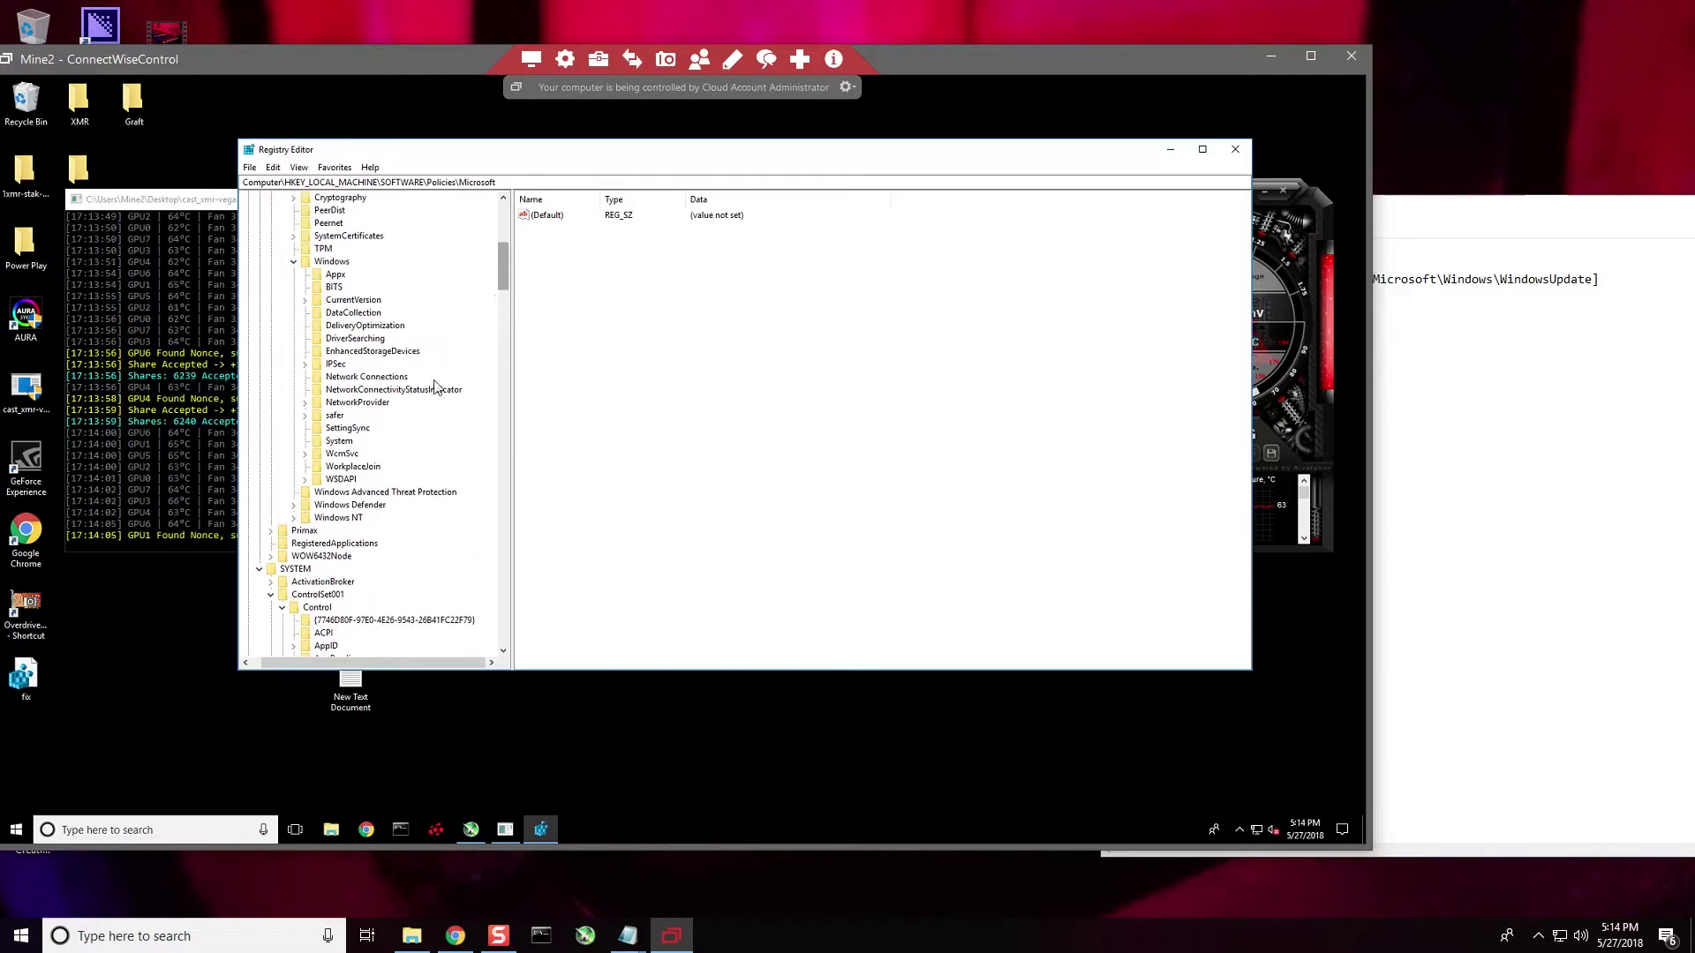
- Merge fix.reg into the registry, confirming the warning and the success message
double_click(20, 677)
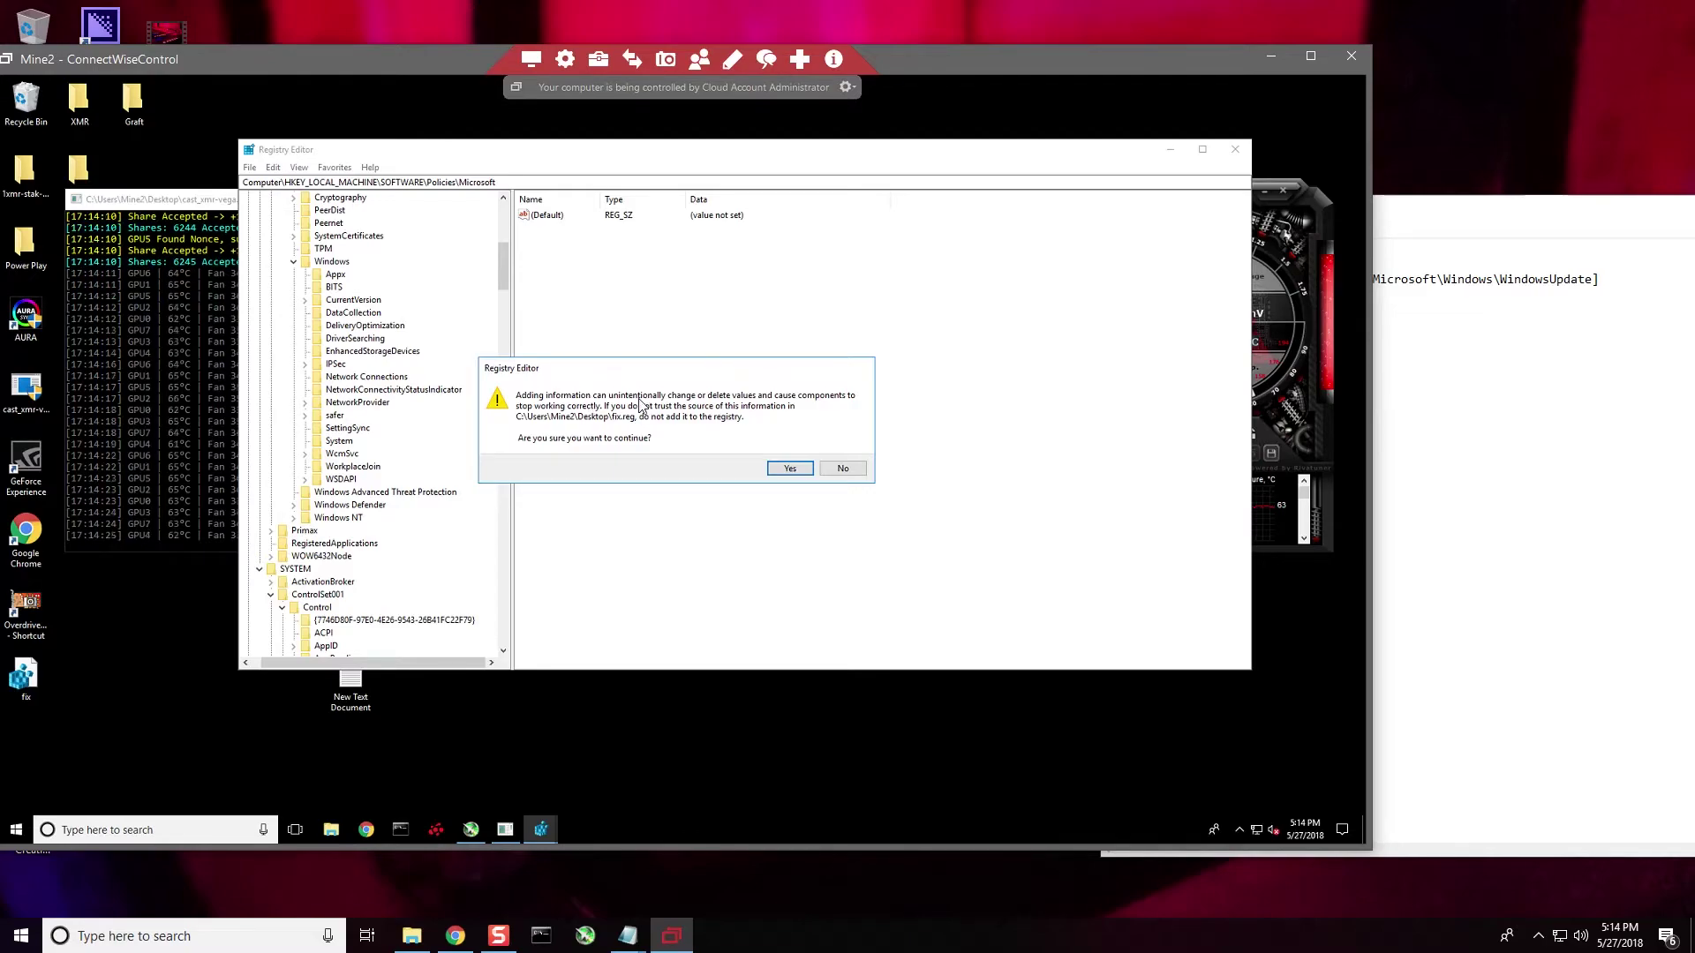
left_click(790, 468)
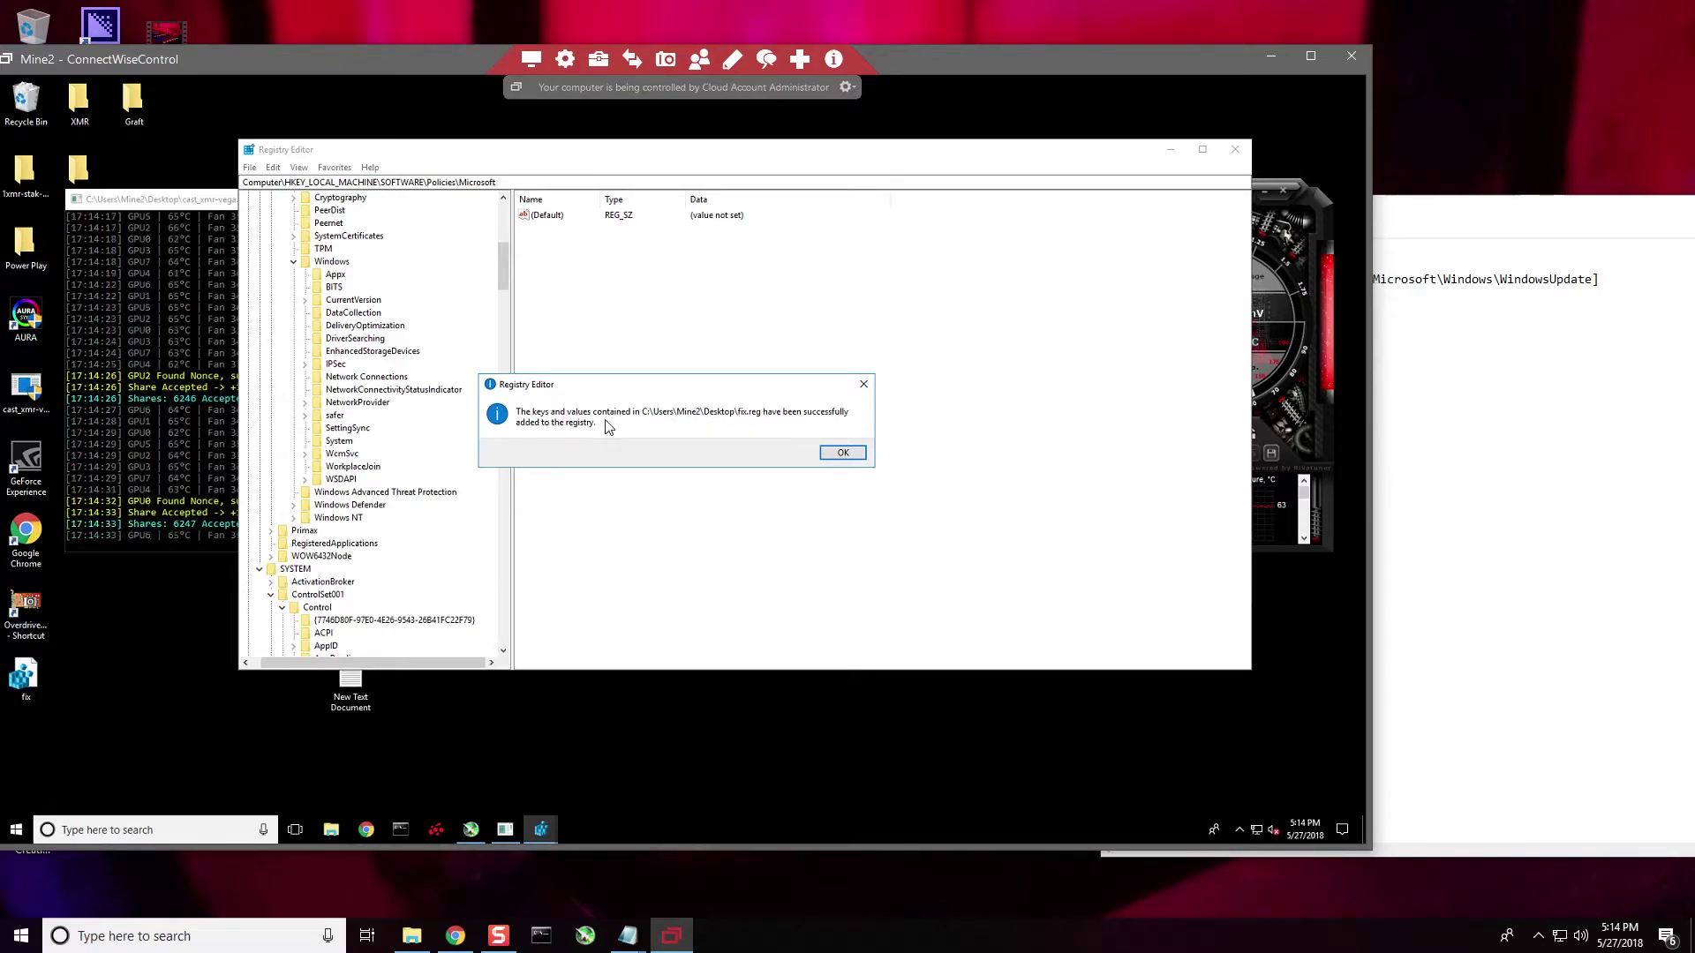
left_click(843, 452)
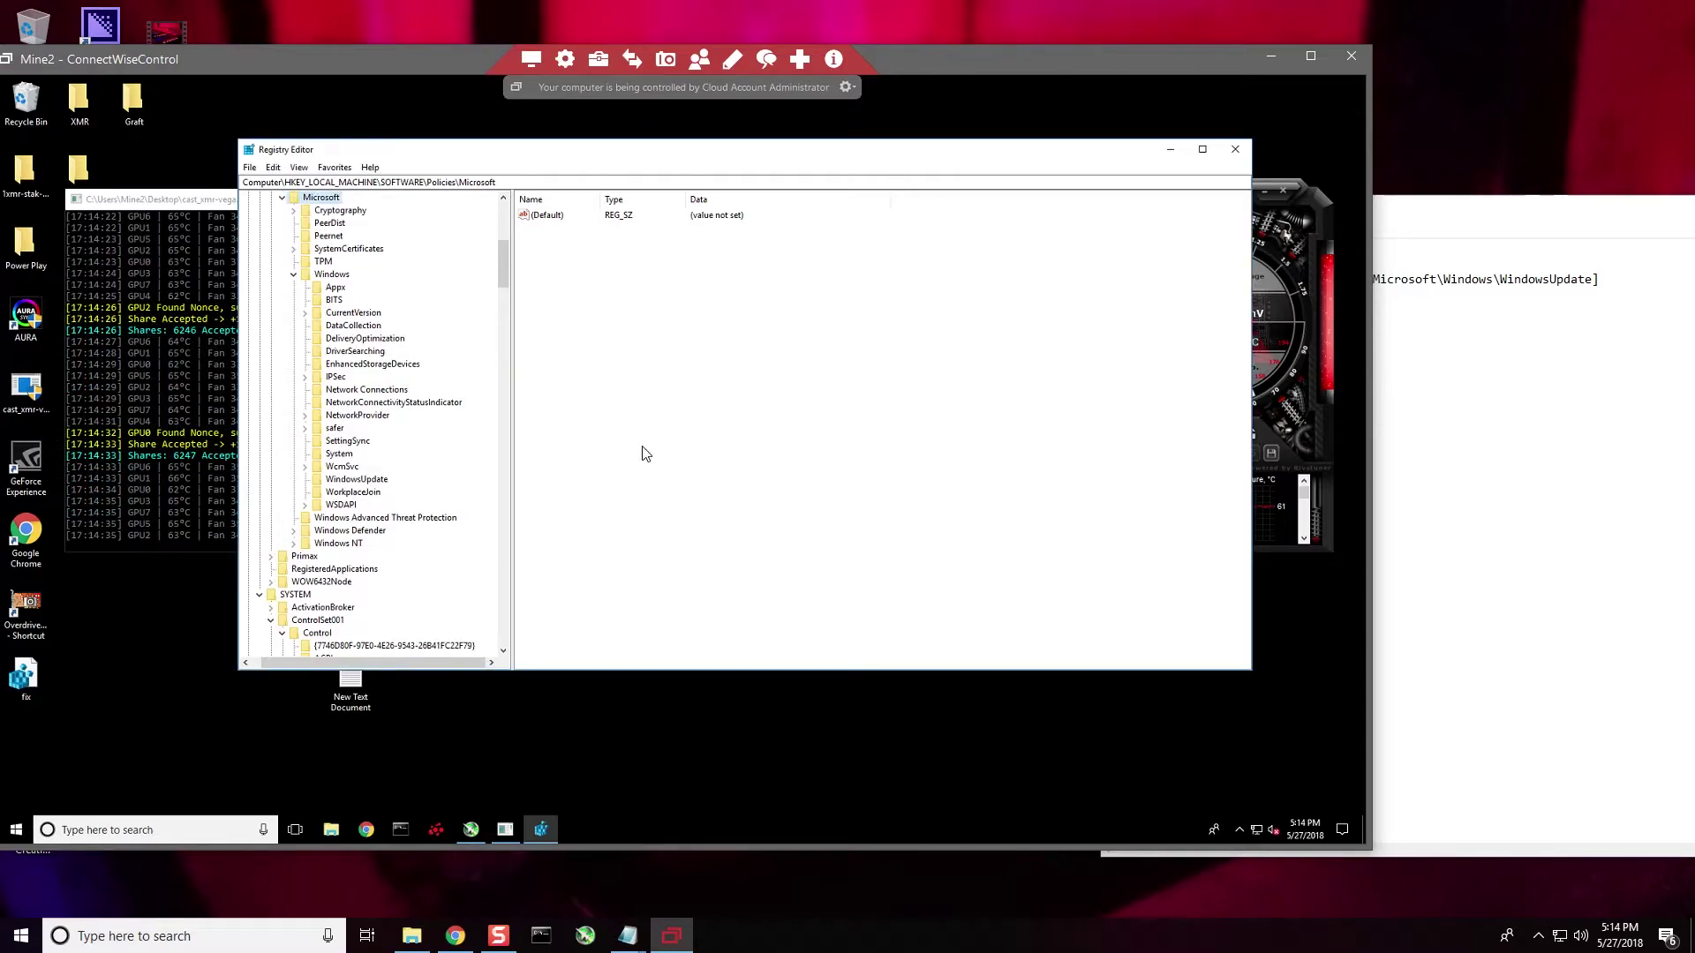
- Select DisableOSUpgrade (REG_DWORD 1) under WindowsUpdate and compare it with the fix note
left_click(349, 481)
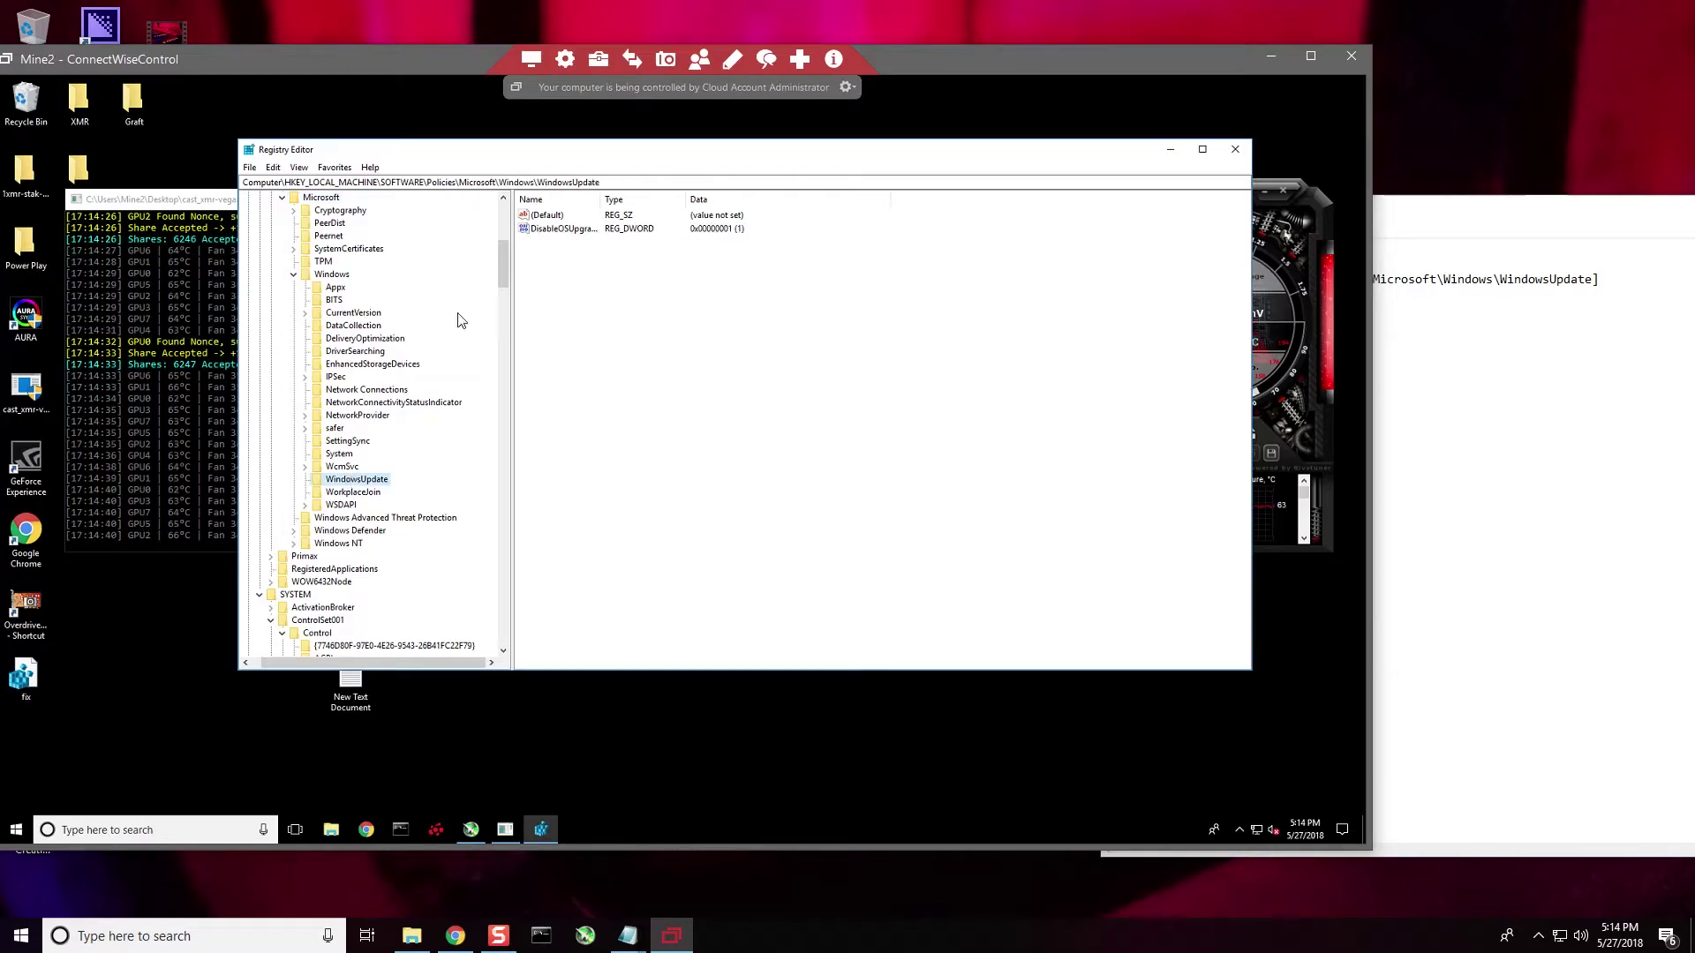
left_click(579, 229)
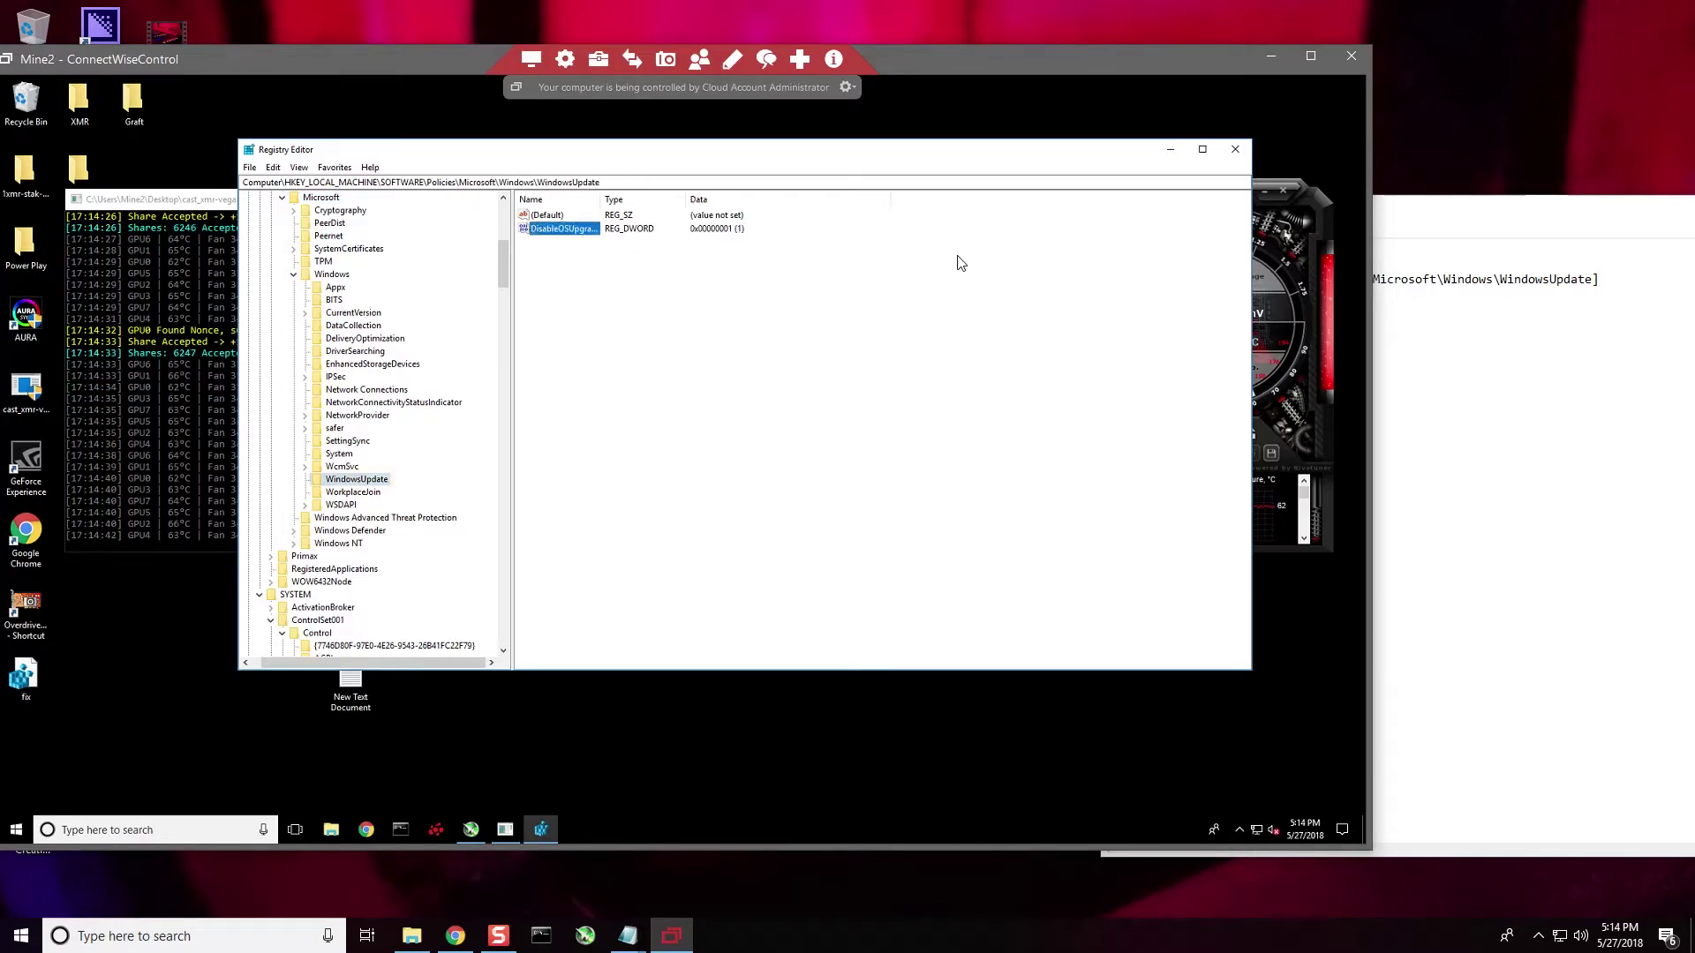
left_click(1666, 339)
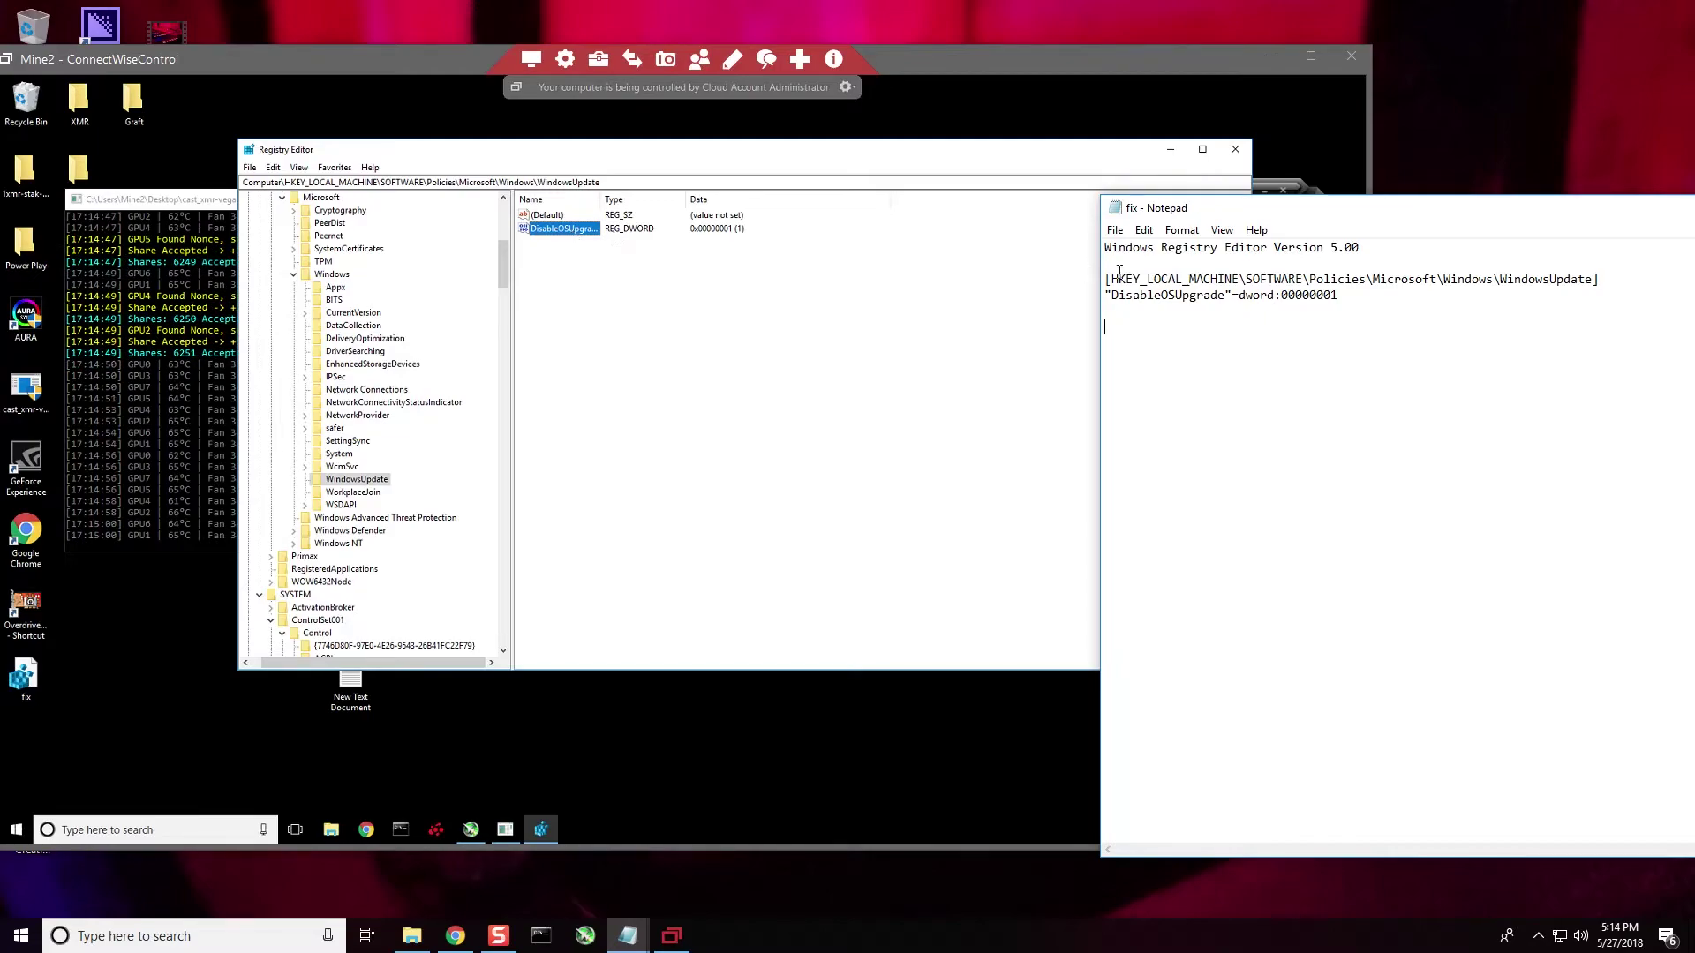
double_click(588, 231)
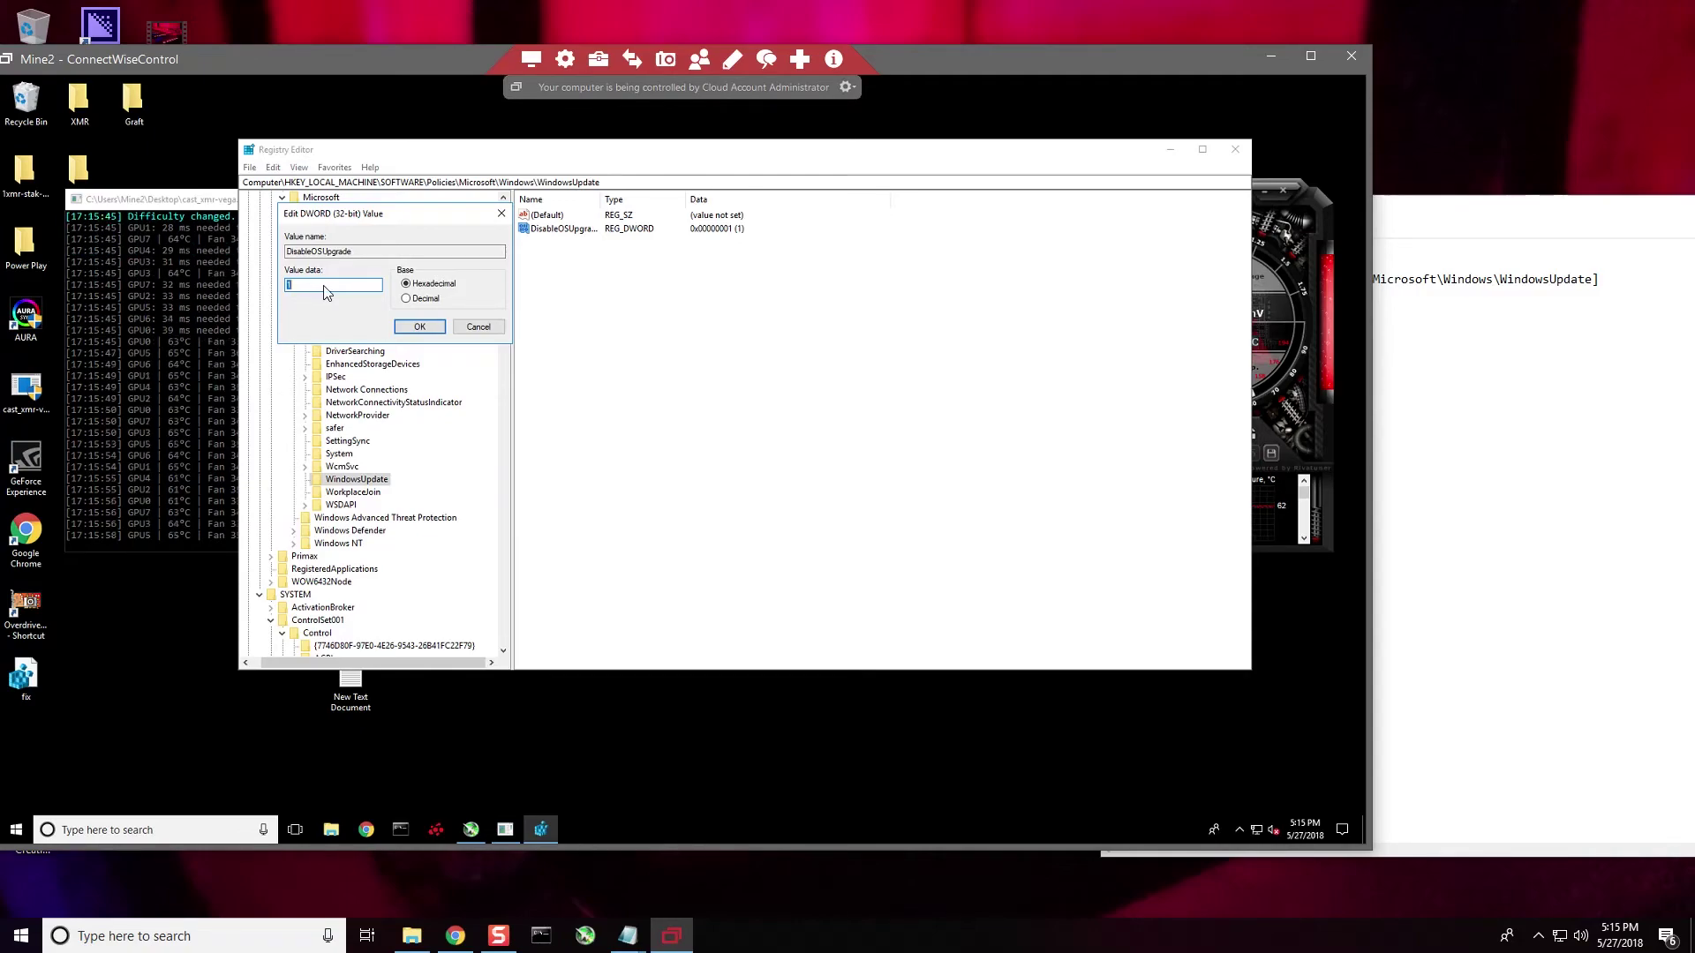
left_click(421, 328)
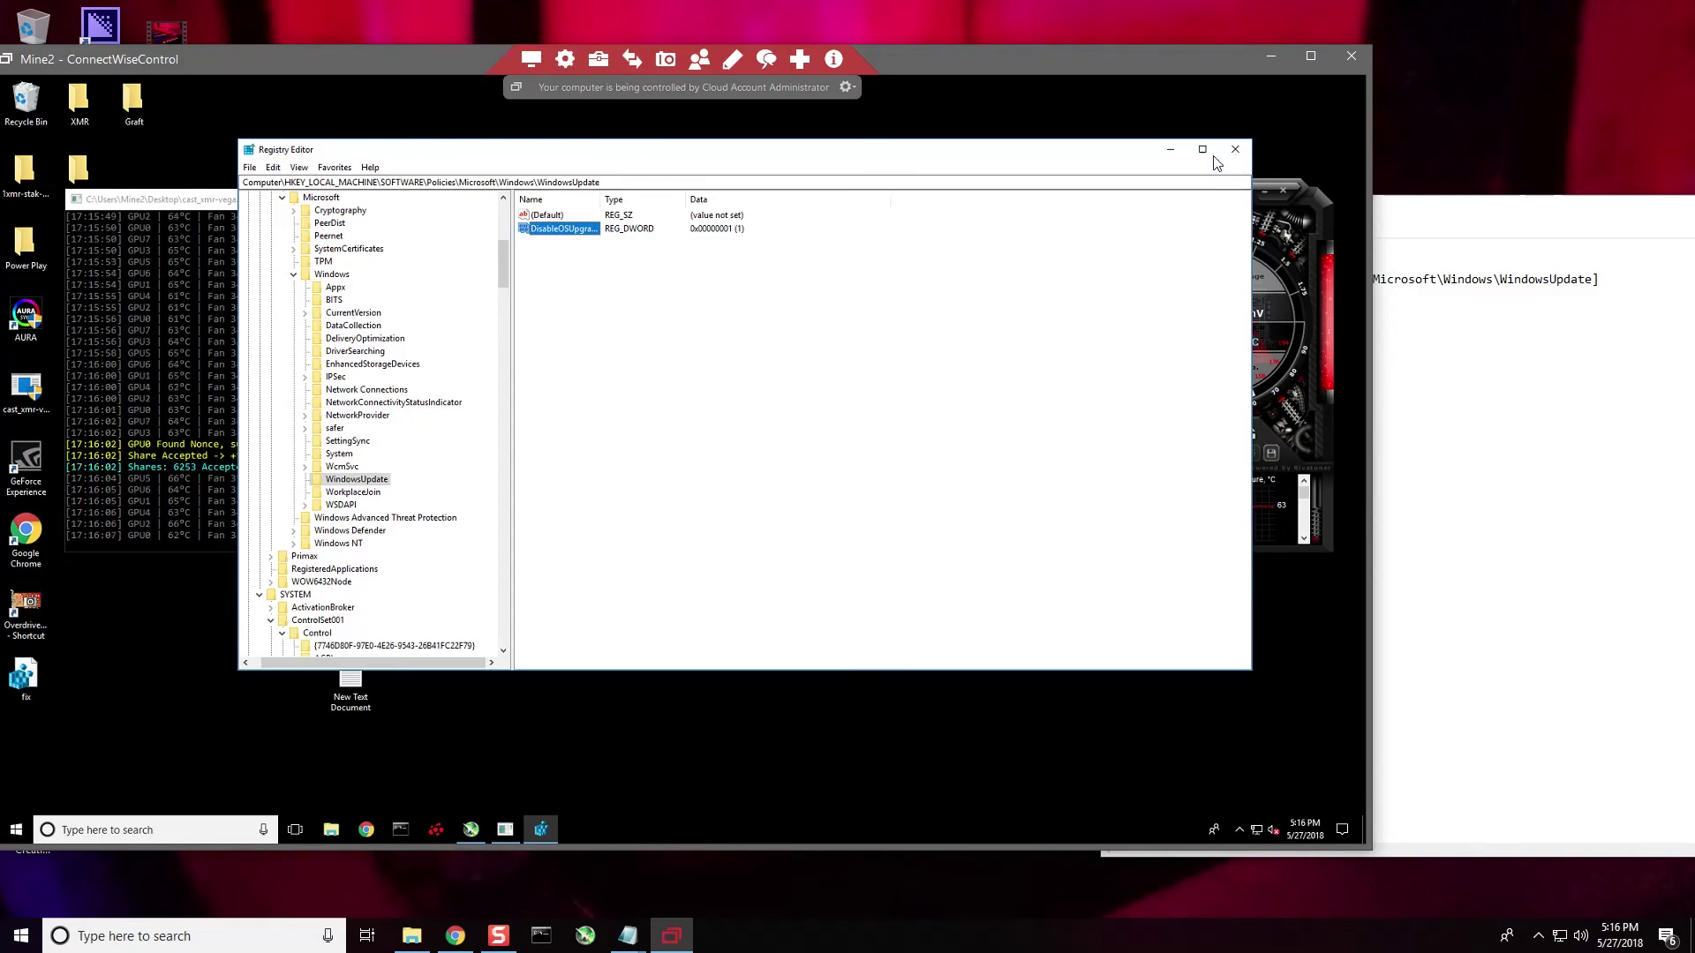
- Close Registry Editor and MSI Afterburner, then bring up the Start menu's power options
left_click(1234, 149)
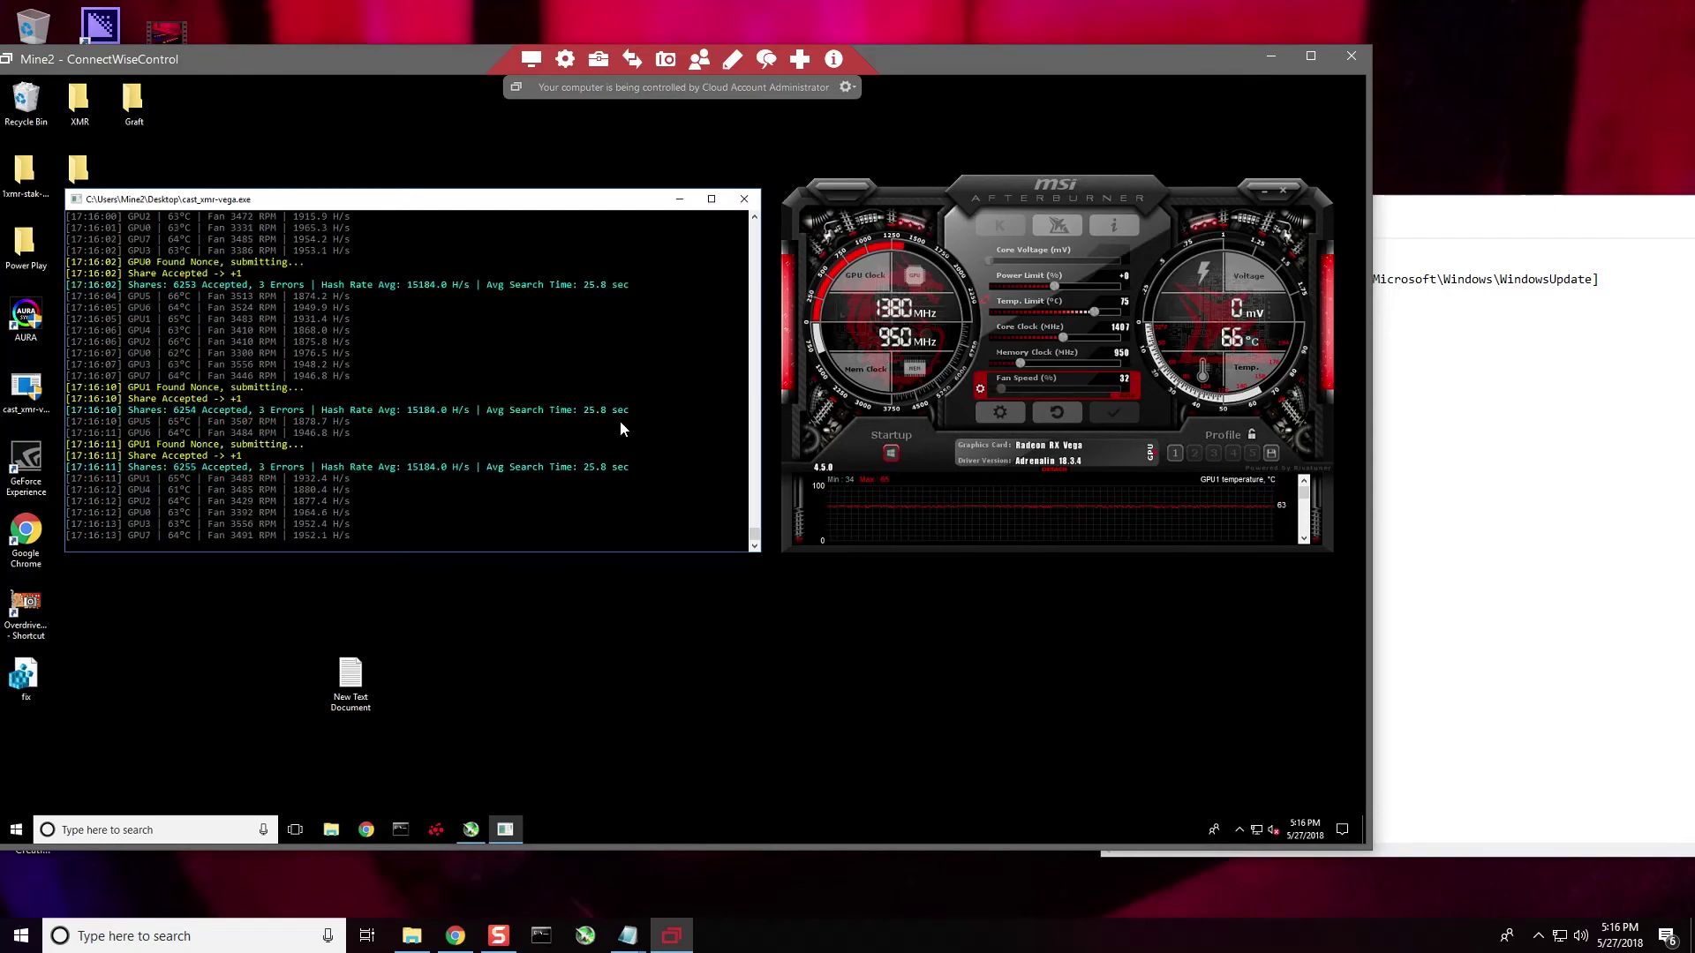
left_click(1285, 189)
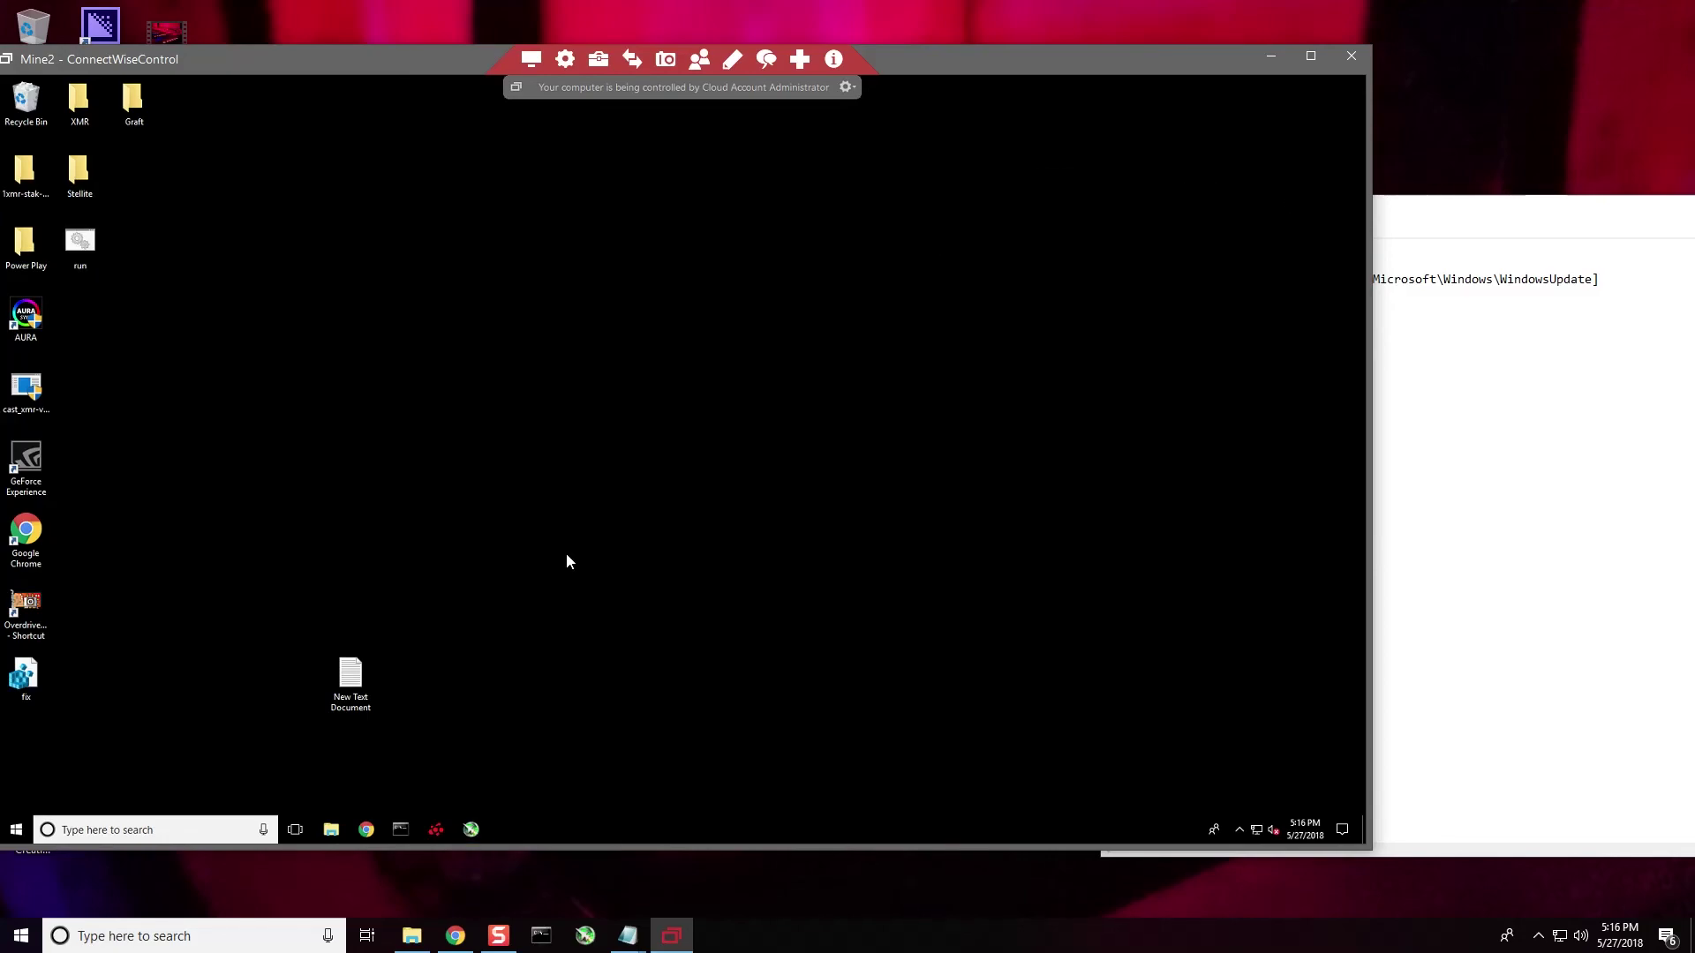
left_click(16, 829)
left_click(17, 800)
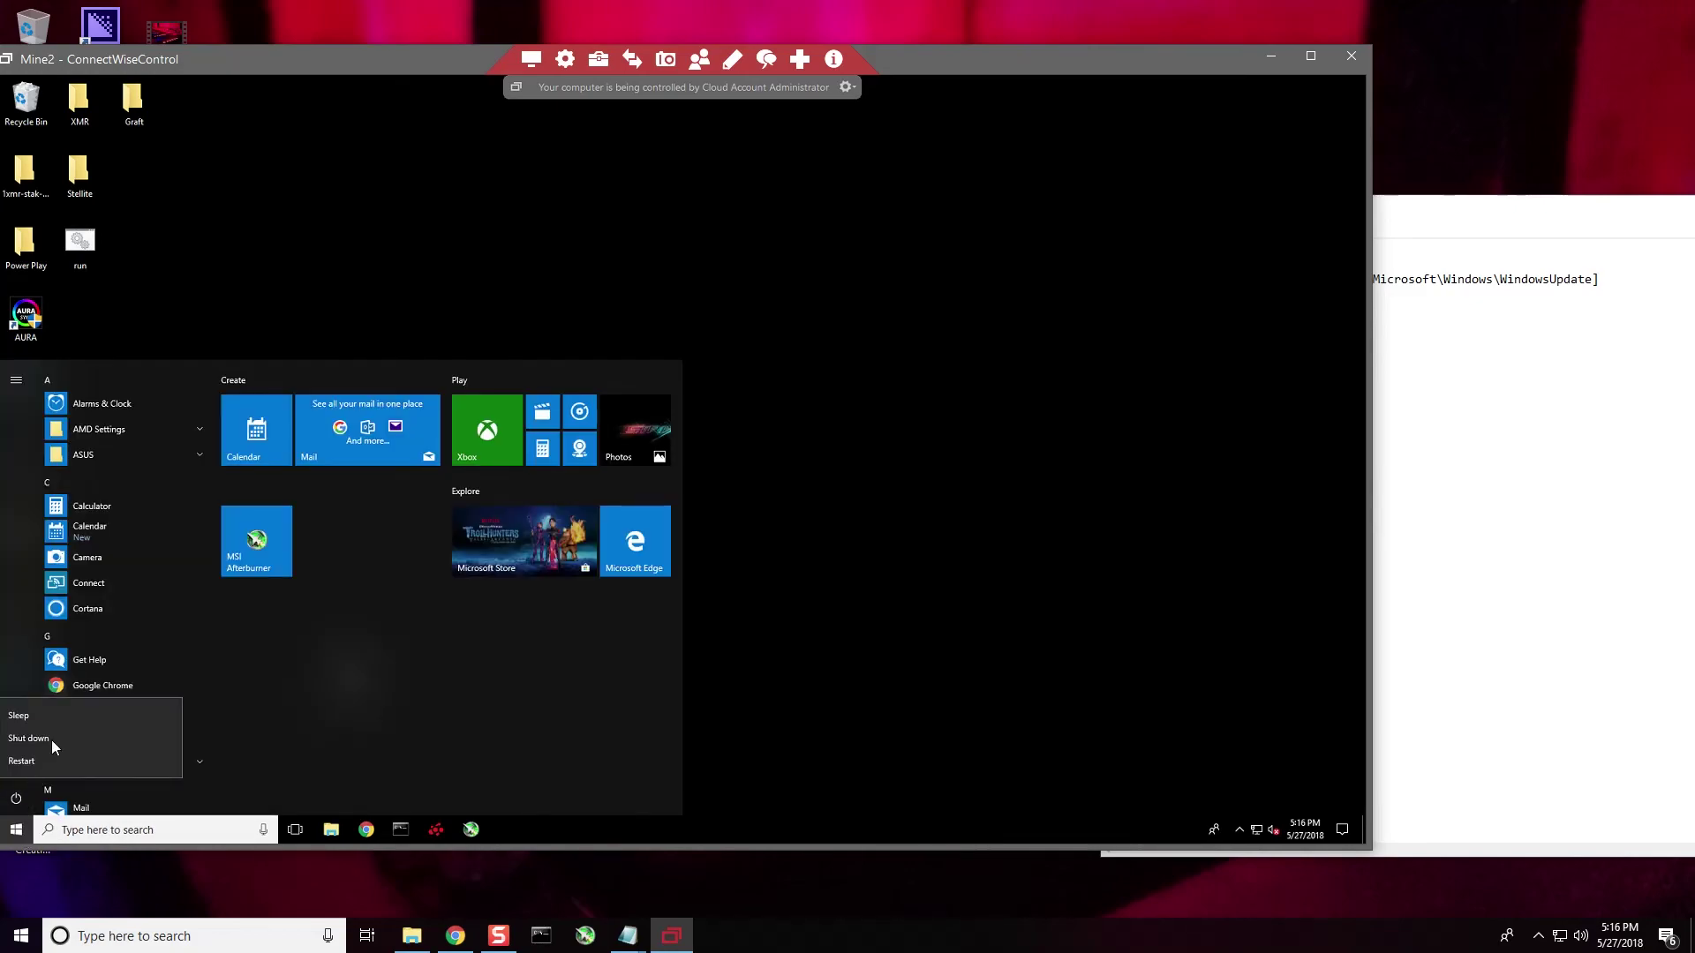